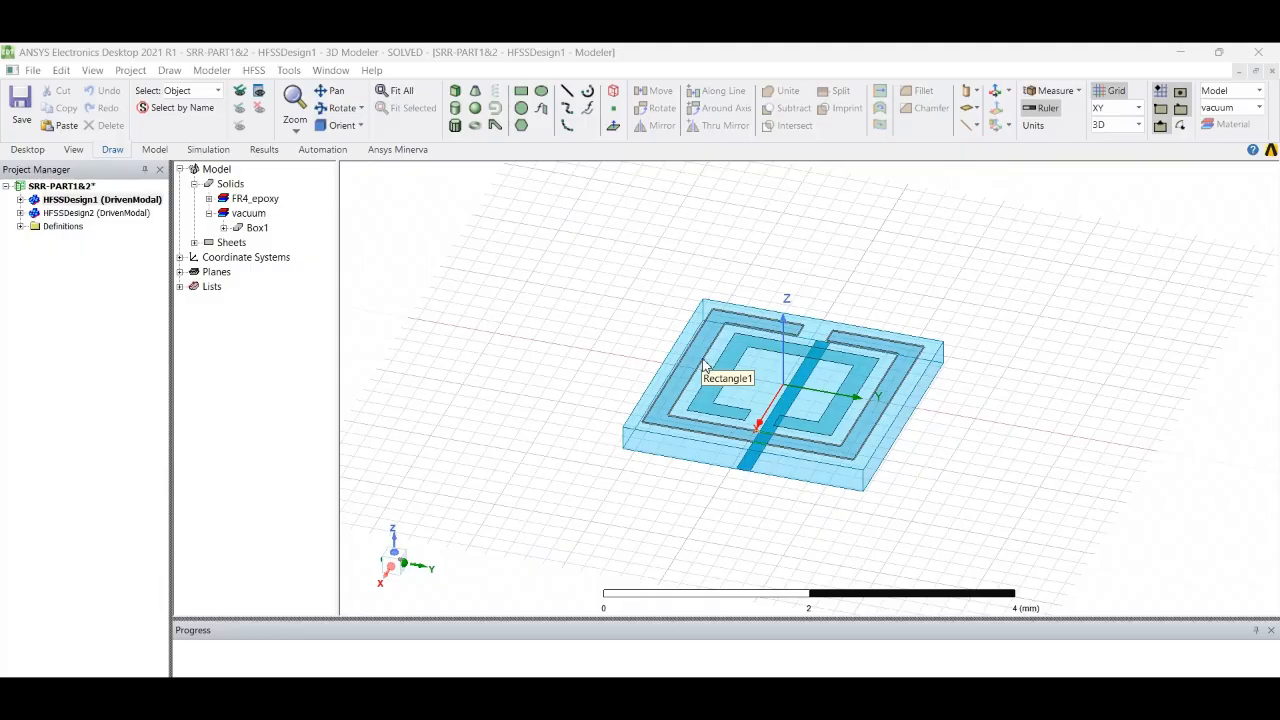
- Insert a new Circuit design into the SRR-PART1&2 project with None as the layout technology
click(115, 203)
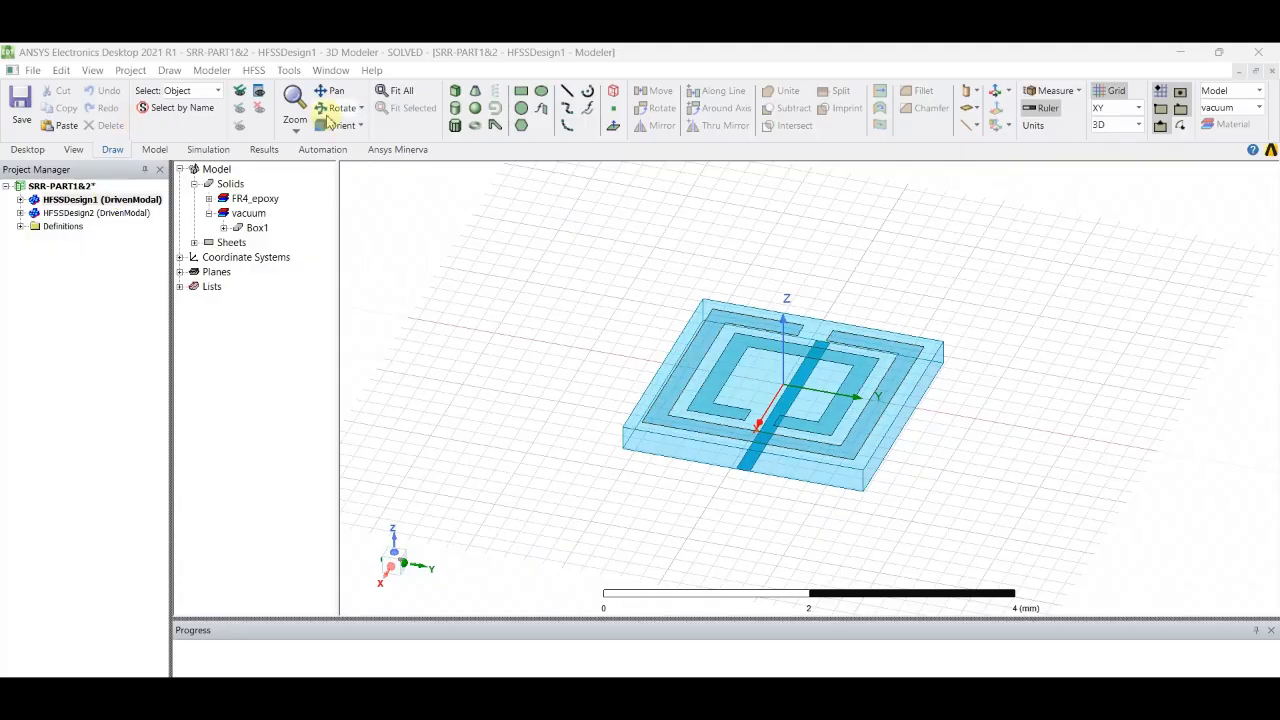
scroll(328, 118, up, 2)
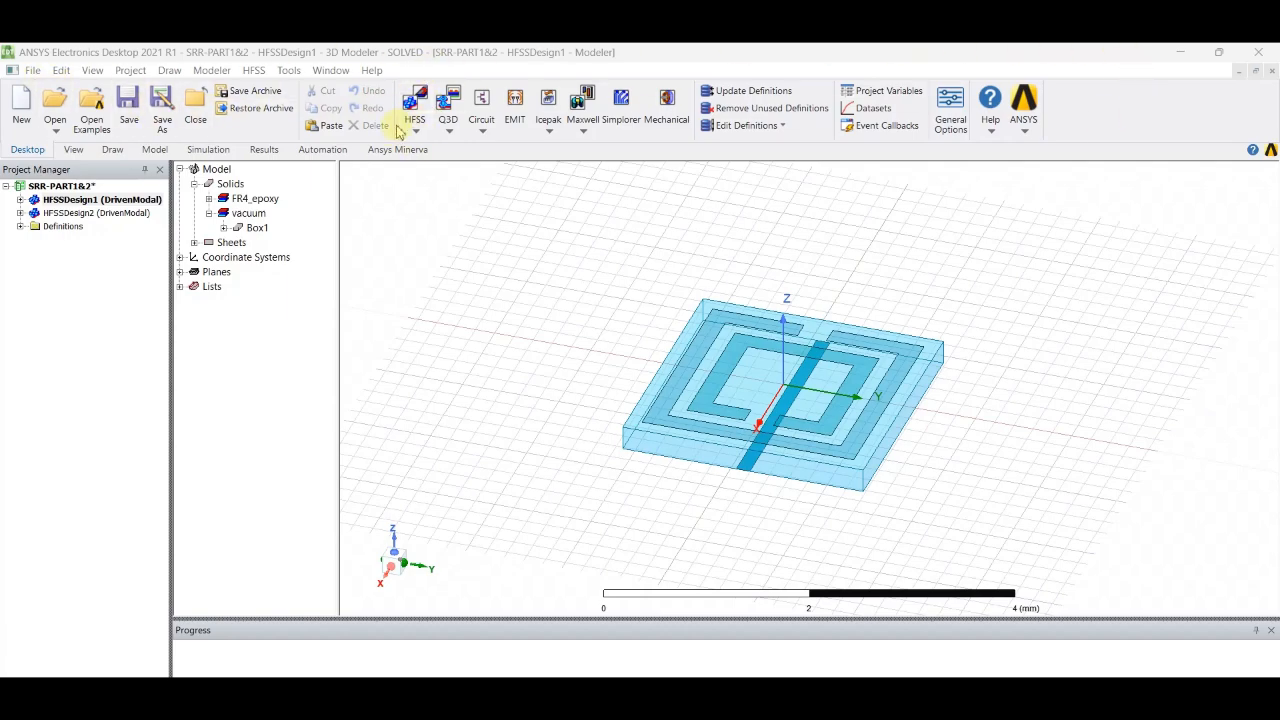
click(483, 103)
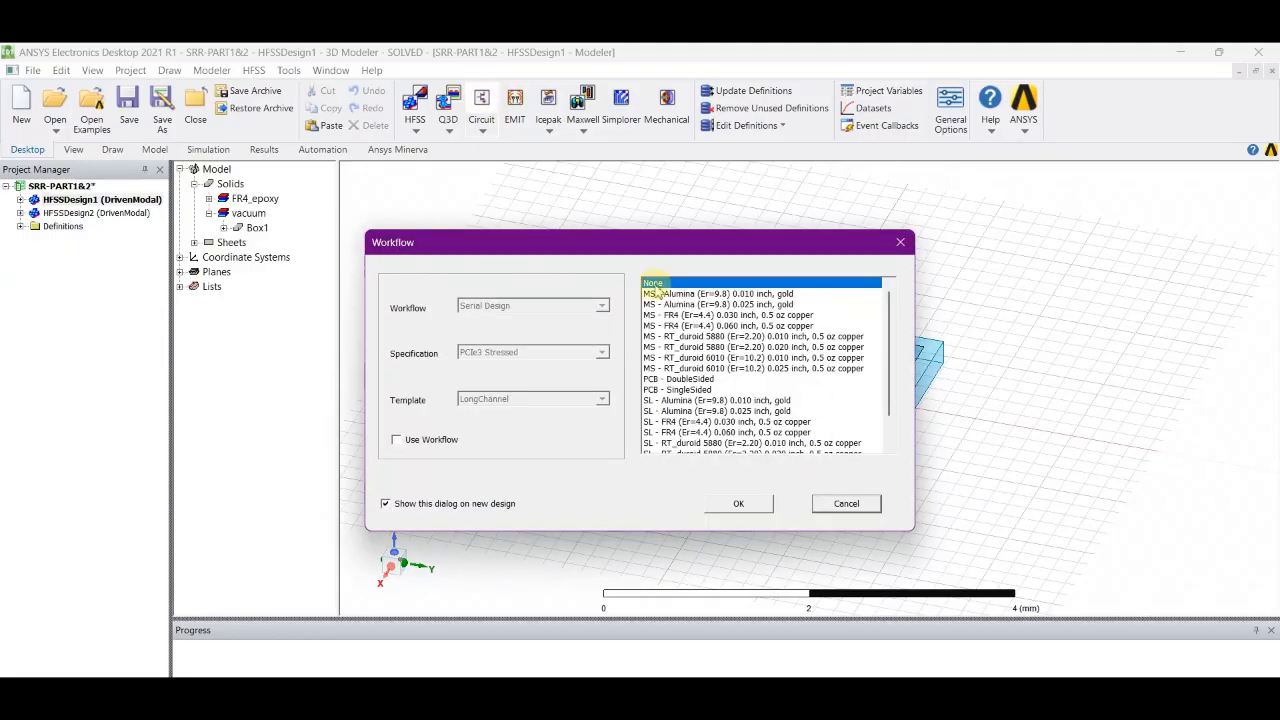
click(750, 503)
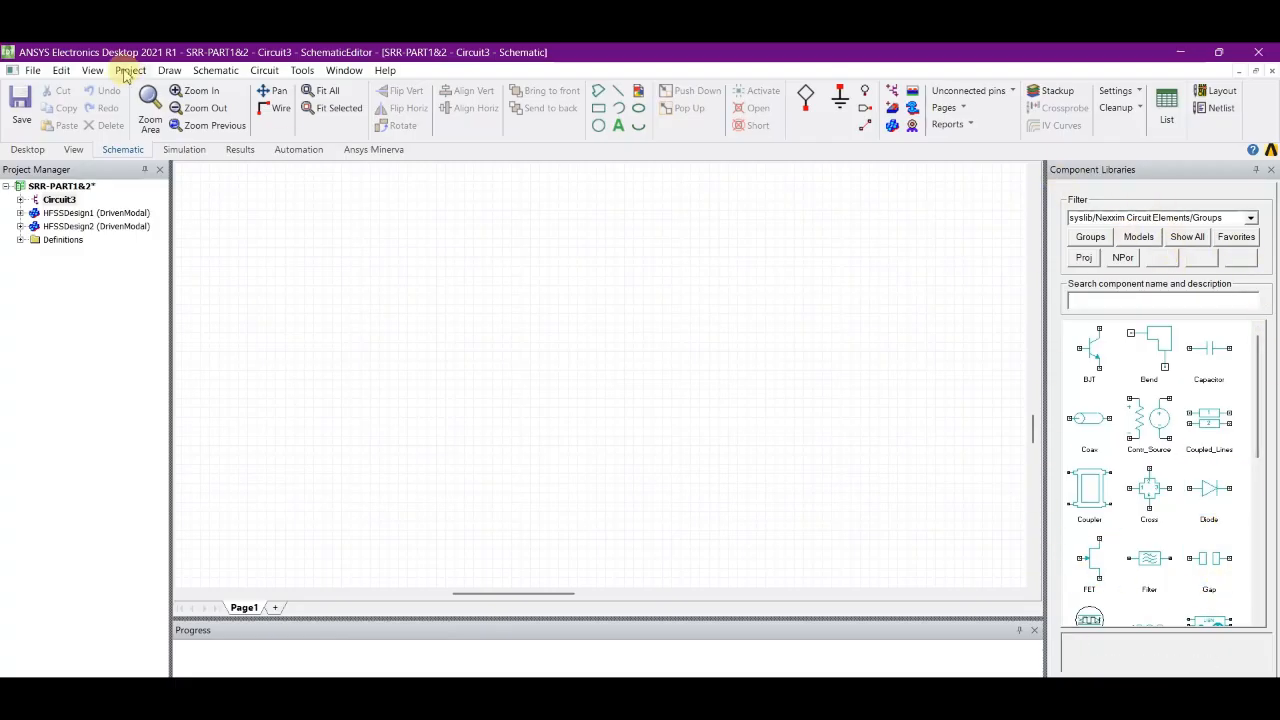
- Place one capacitor from the component library in the upper middle of the schematic and rotate it to vertical
click(93, 72)
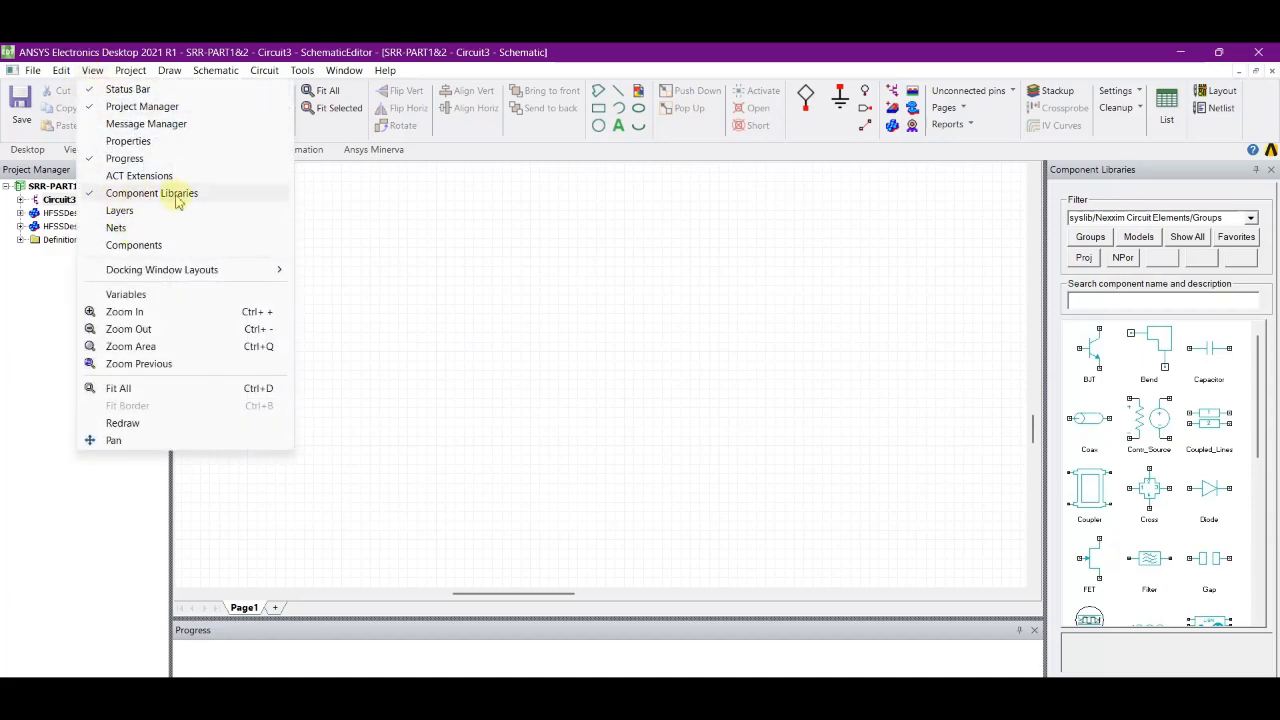
click(490, 228)
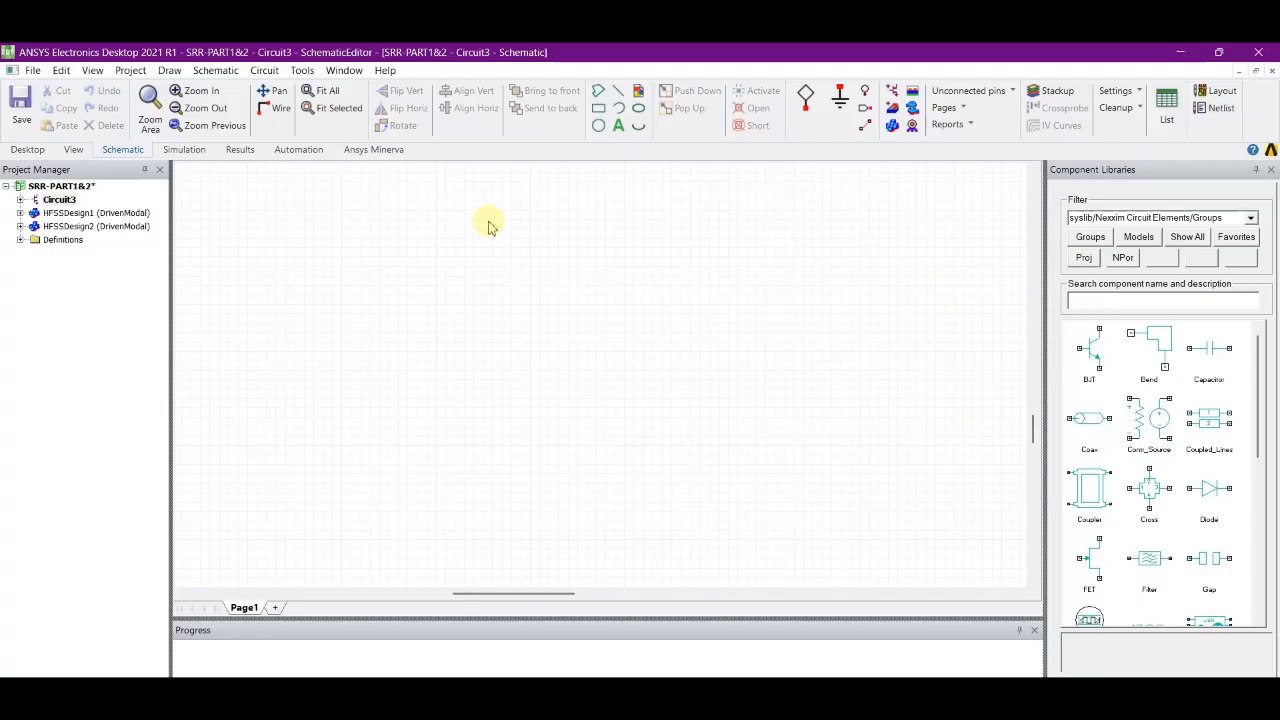
click(1214, 360)
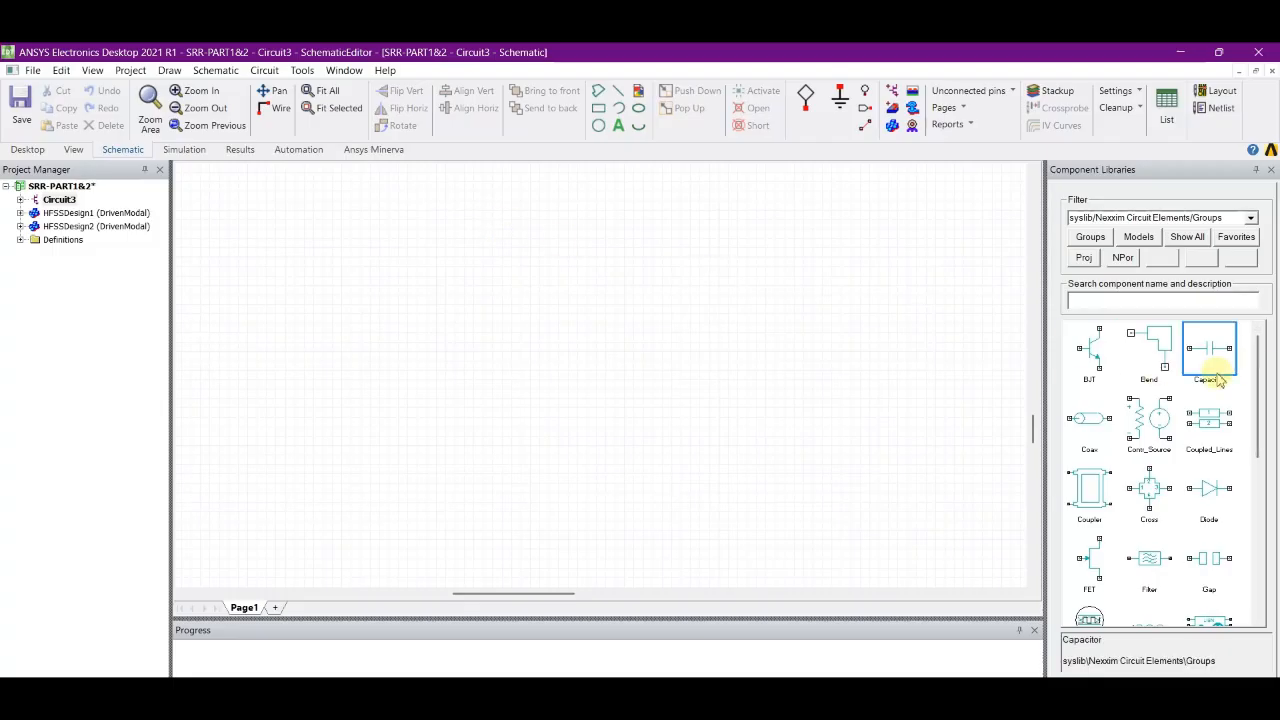
scroll(1218, 380, down, 5)
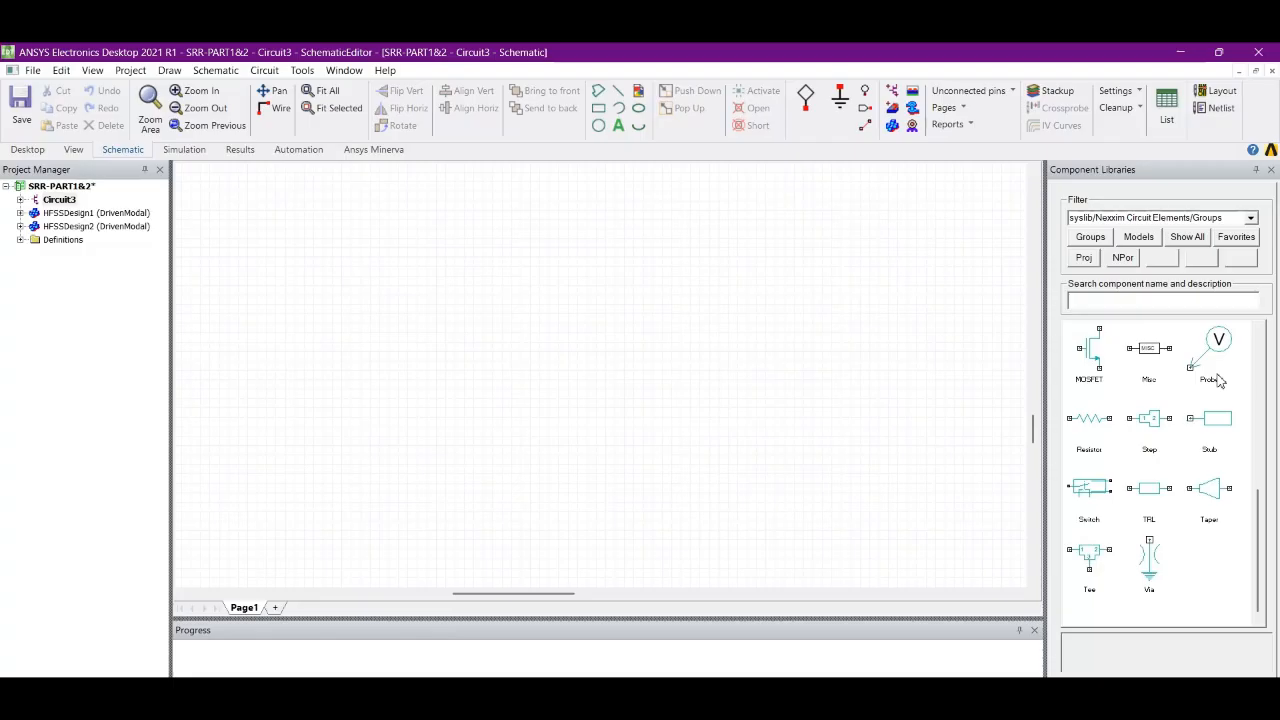
scroll(1218, 380, up, 5)
drag(1218, 380, 540, 248)
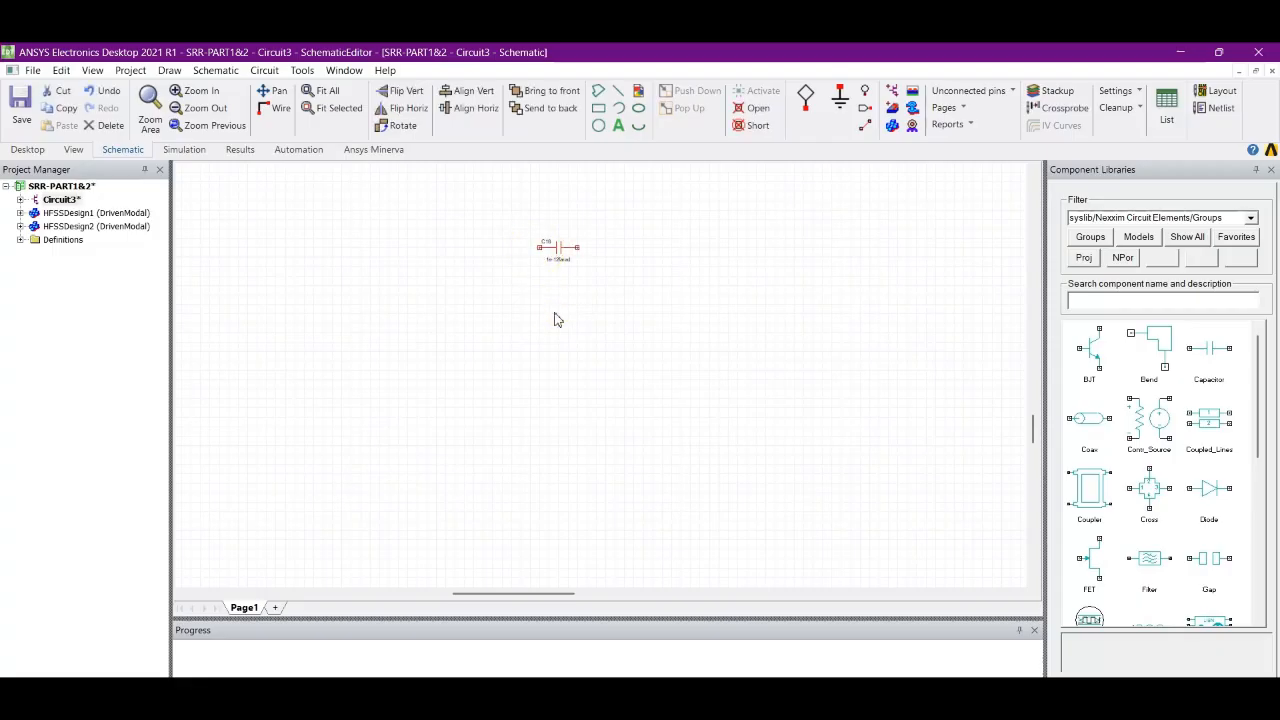
key(ctrl+r)
- Copy the vertical capacitor and place two duplicates level with each other, one below left and one below right of the original
right_click(559, 254)
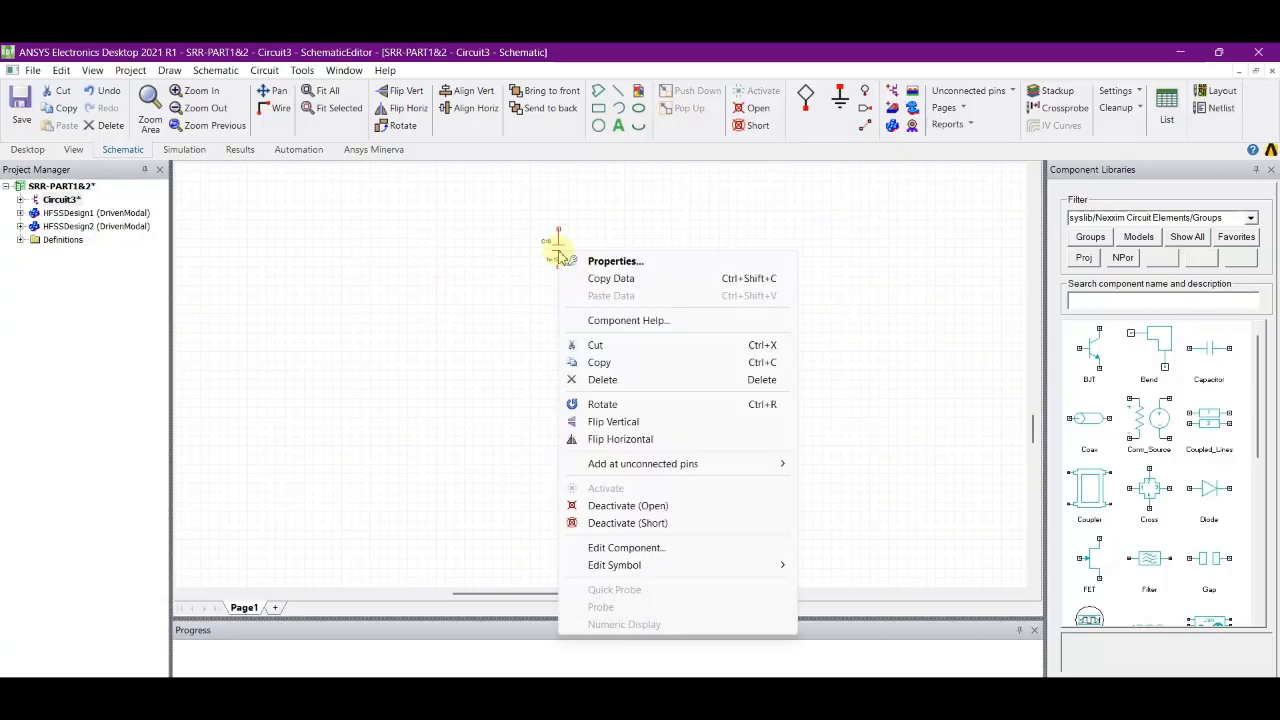
click(598, 366)
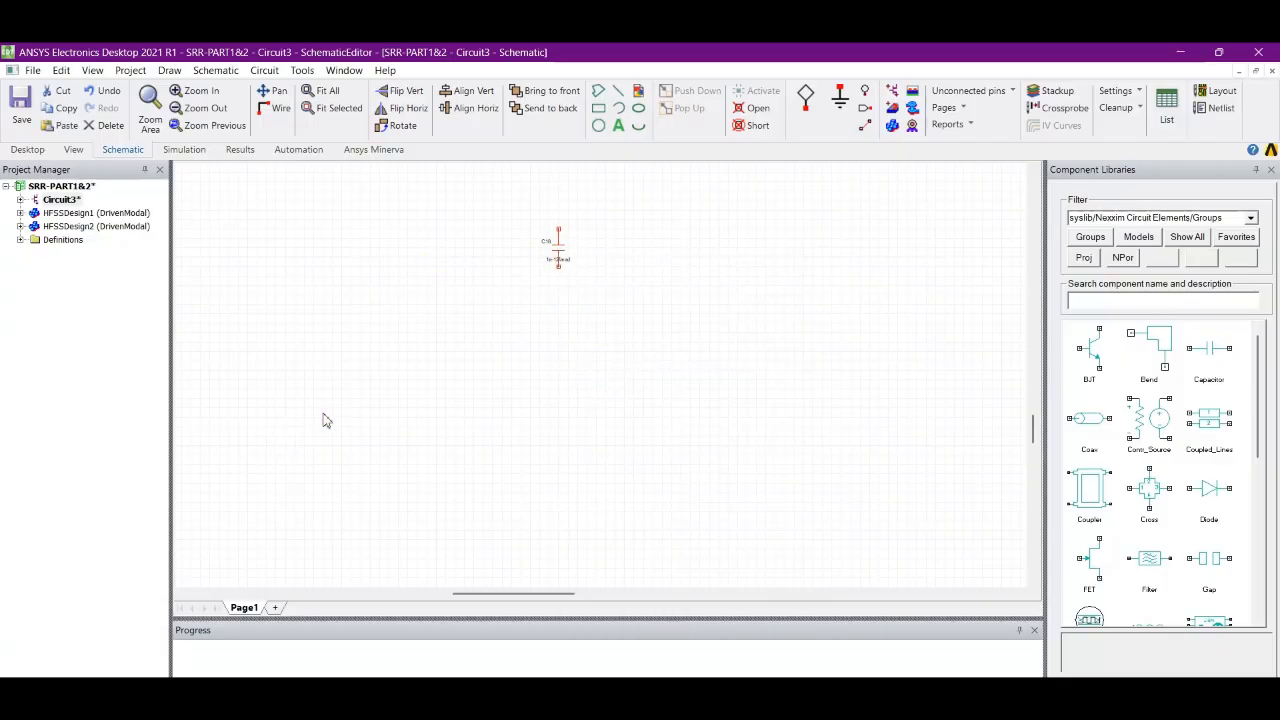
key(ctrl+v)
click(322, 412)
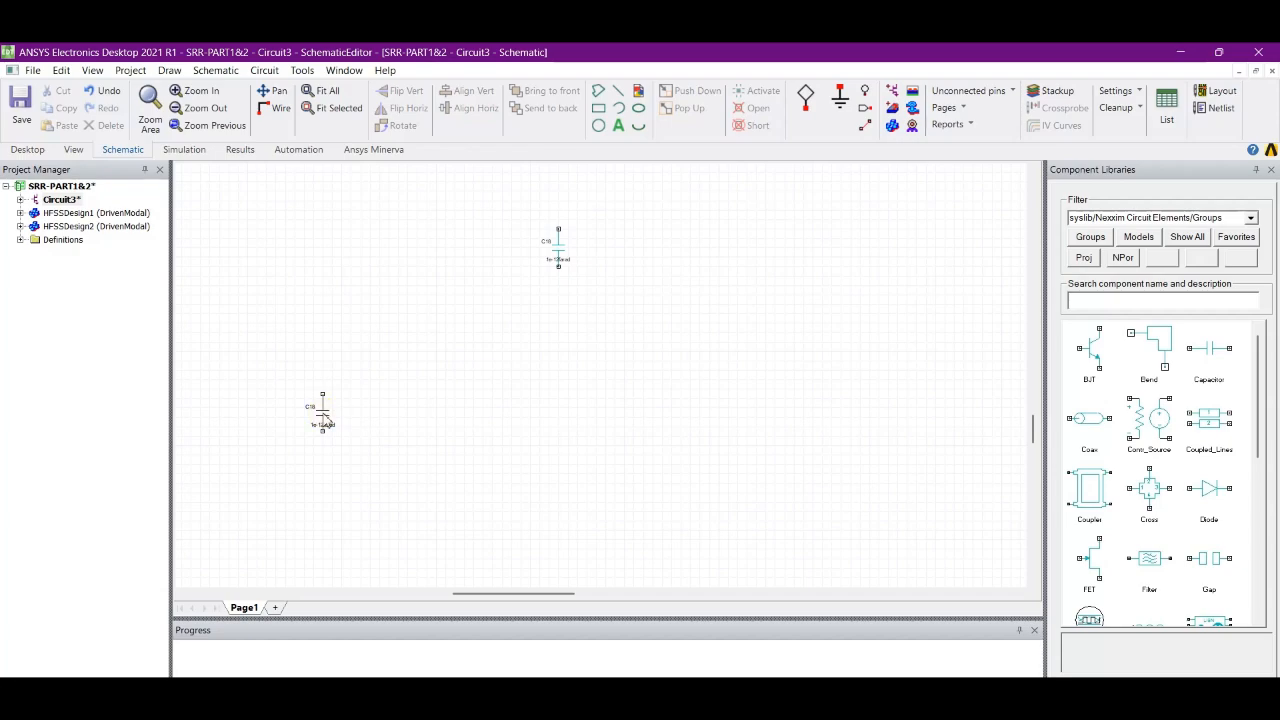
click(441, 407)
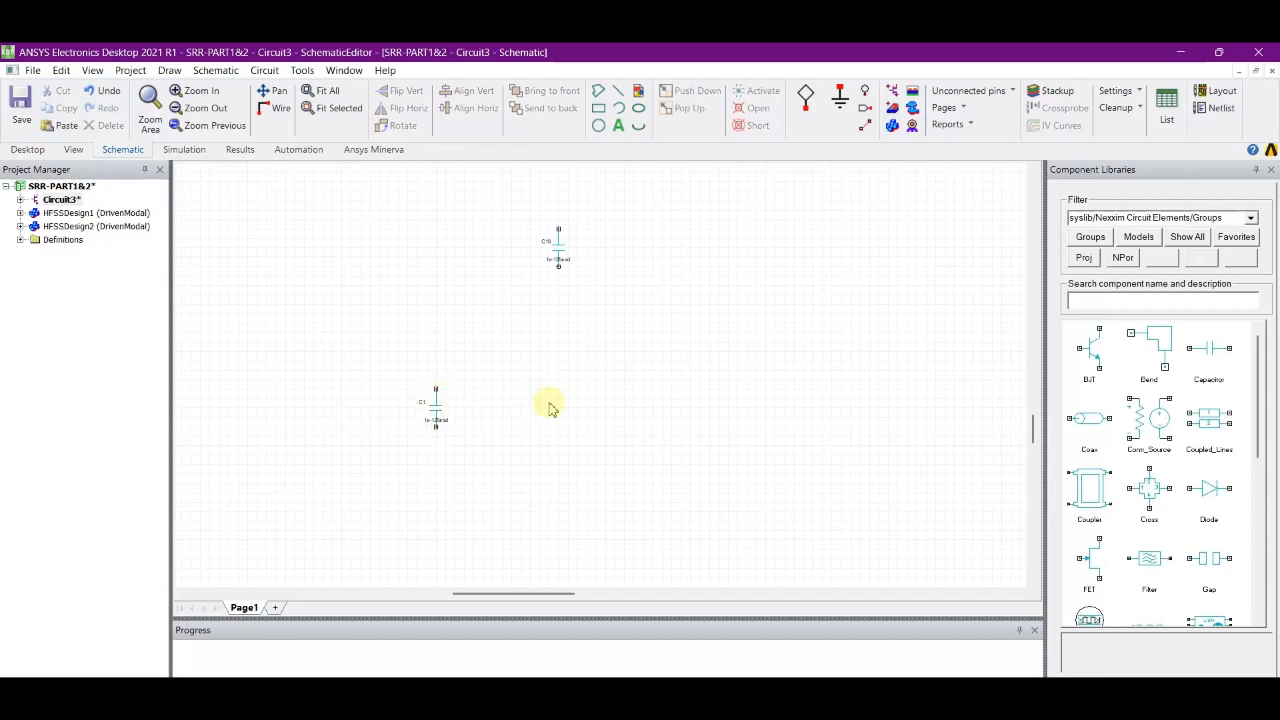
key(ctrl+v)
click(673, 336)
drag(441, 424, 425, 335)
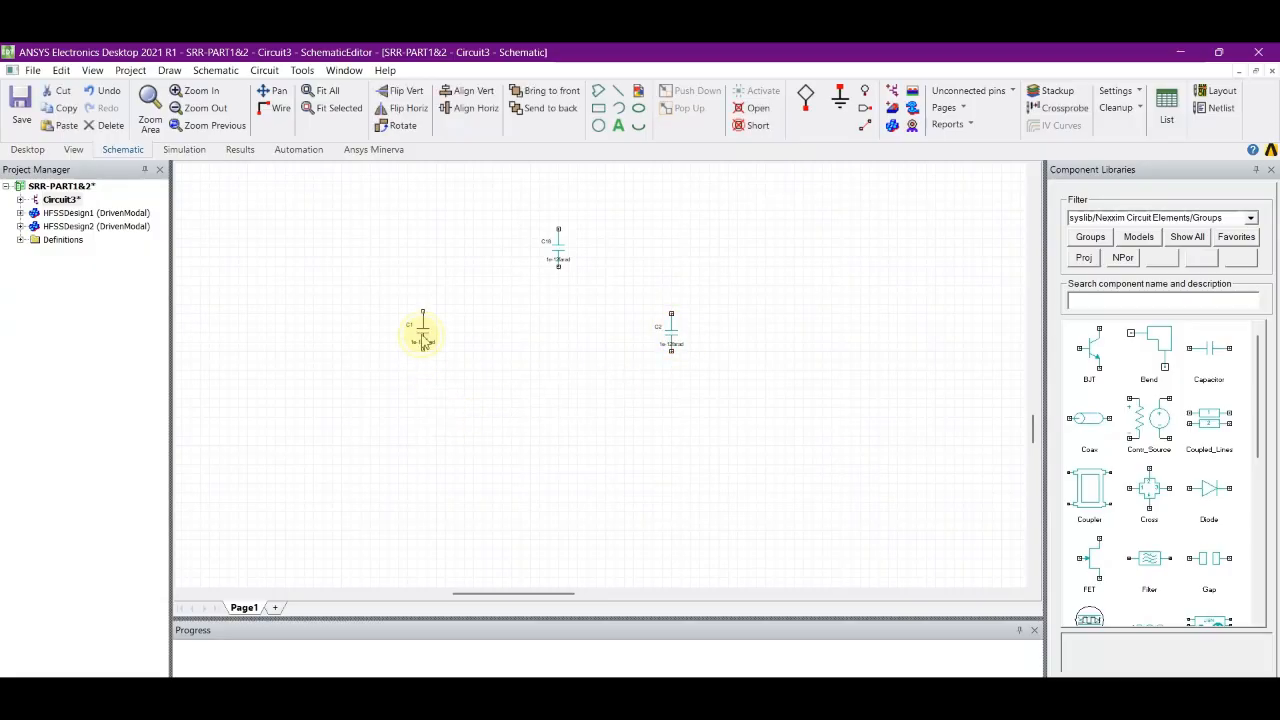
click(530, 401)
- Place two horizontal inductors from the component library, one on each side of the top capacitor, level with its upper pin
scroll(1180, 405, down, 3)
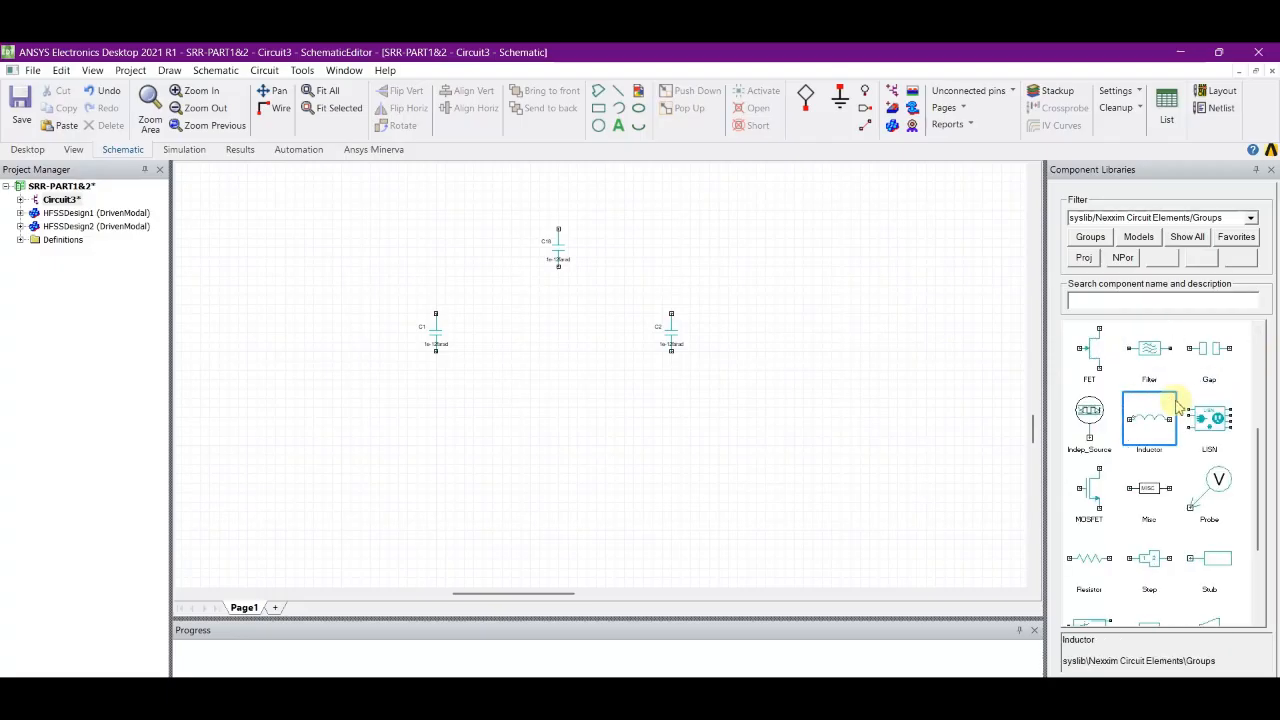
scroll(1178, 405, up, 1)
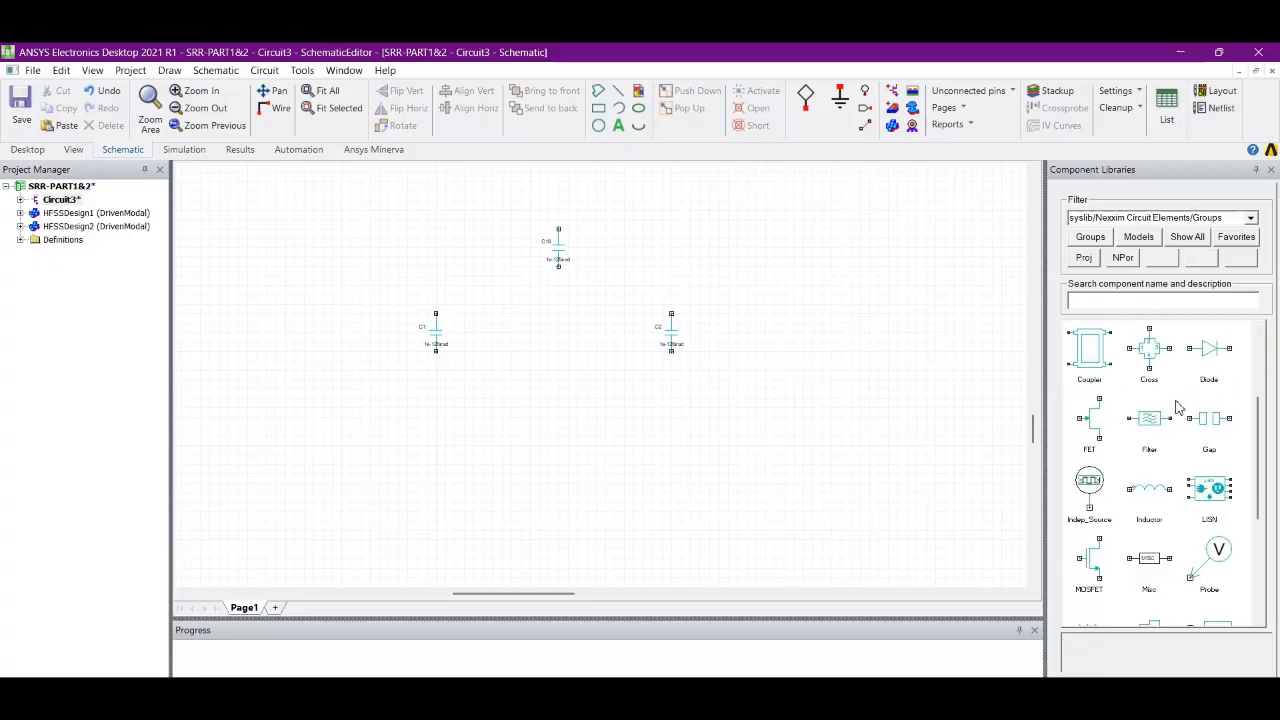
drag(1149, 488, 460, 232)
click(458, 230)
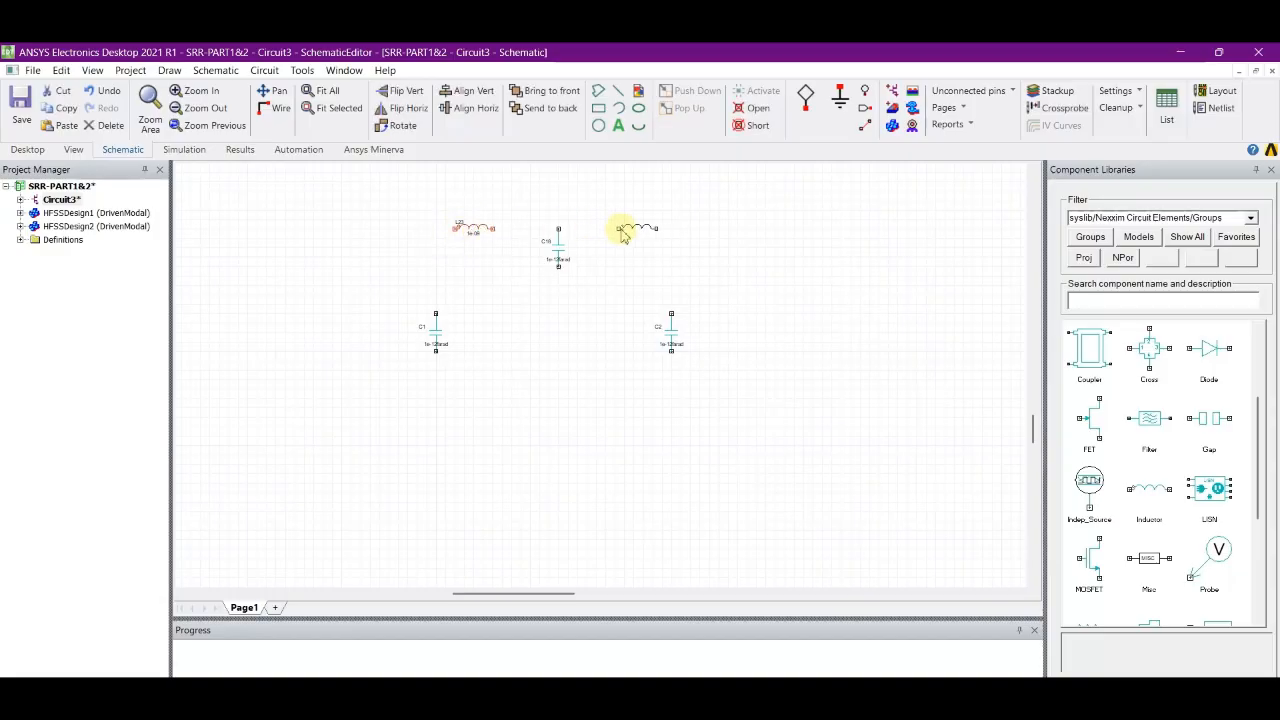
click(633, 229)
- Place a vertical inductor beside the lower-left capacitor and a duplicate of it beside the lower-right capacitor
click(478, 311)
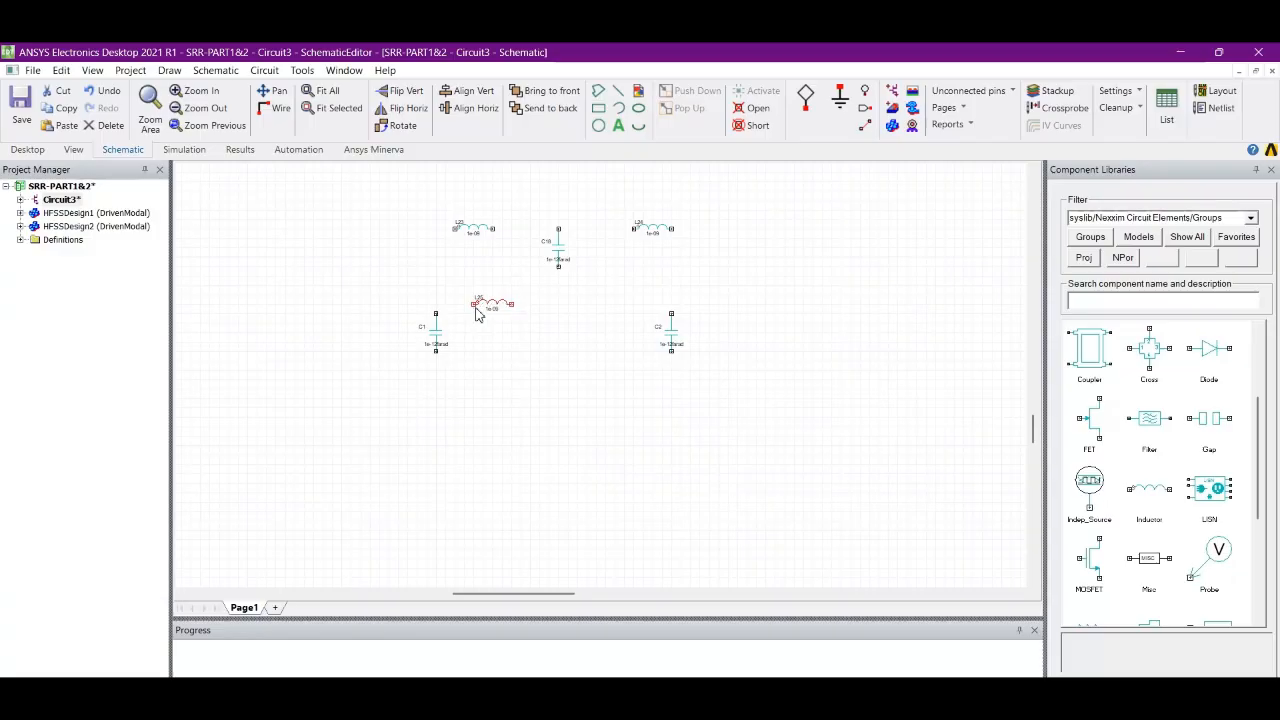
key(ctrl+r)
drag(491, 314, 475, 340)
key(ctrl+v)
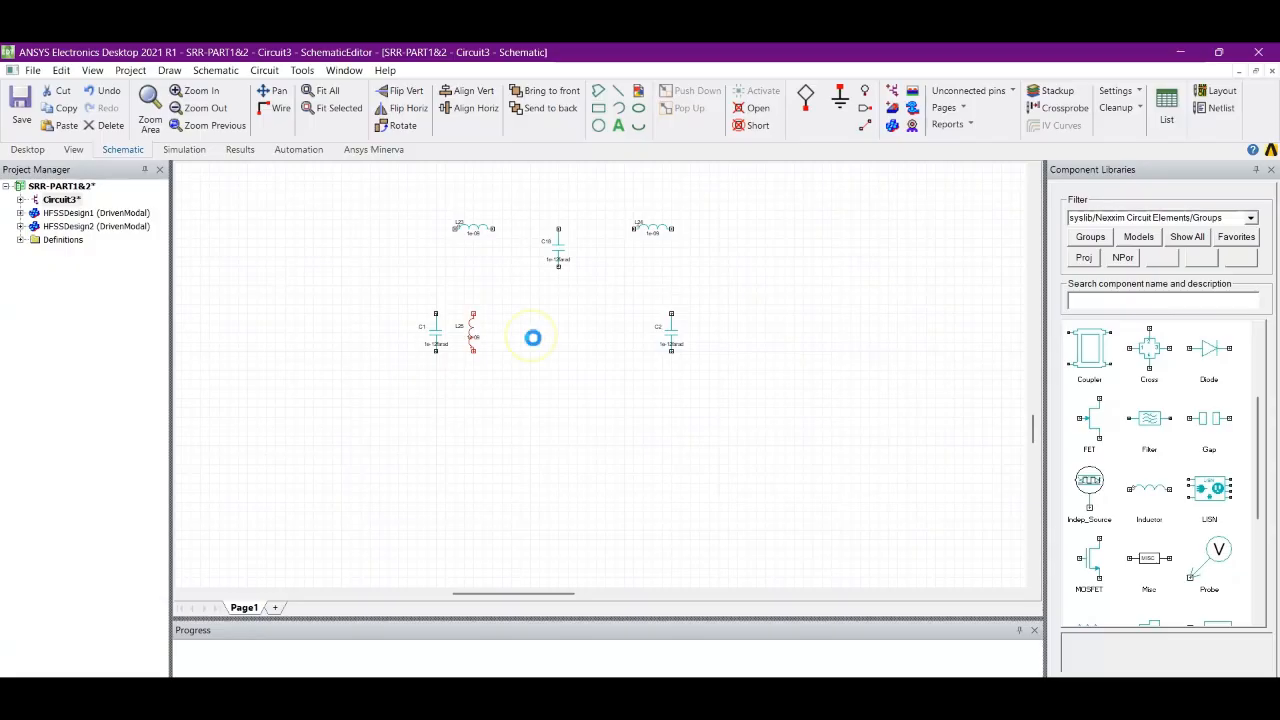
drag(533, 343, 720, 338)
click(766, 338)
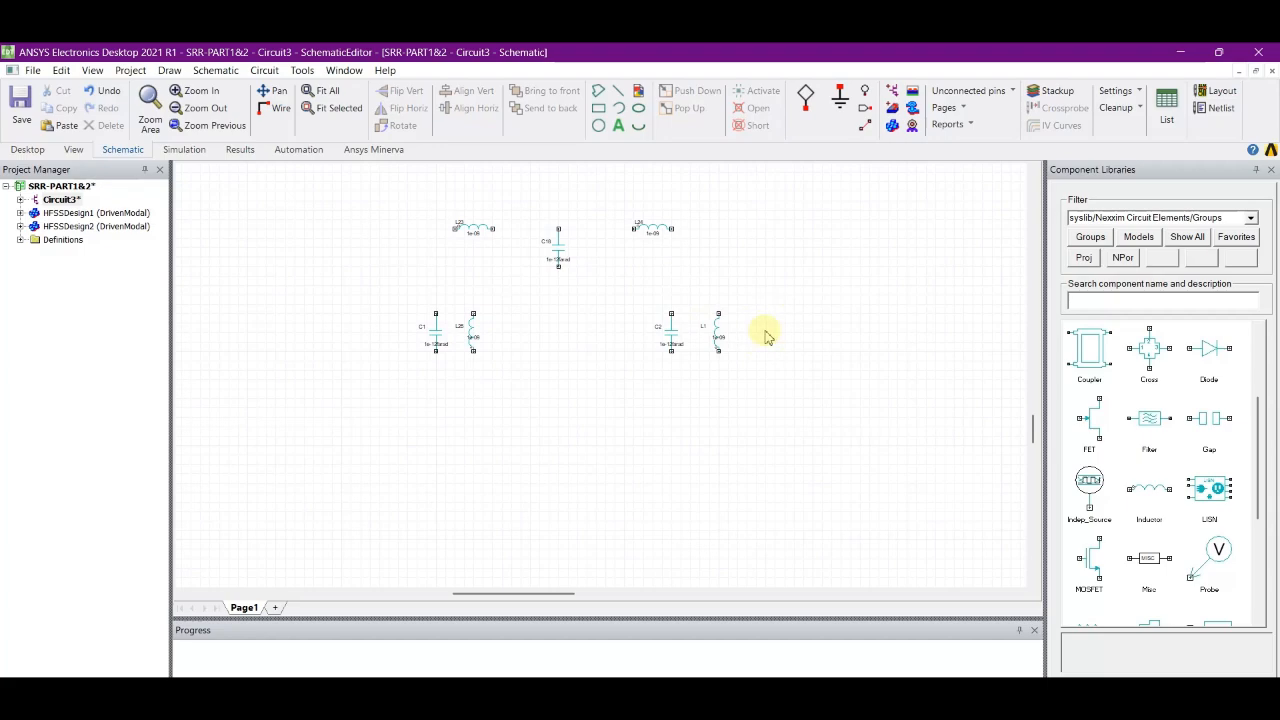
- Wire both upper inductors to the top capacitor's upper pin, and its lower pin to the two lower parallel capacitor-inductor pairs
click(279, 108)
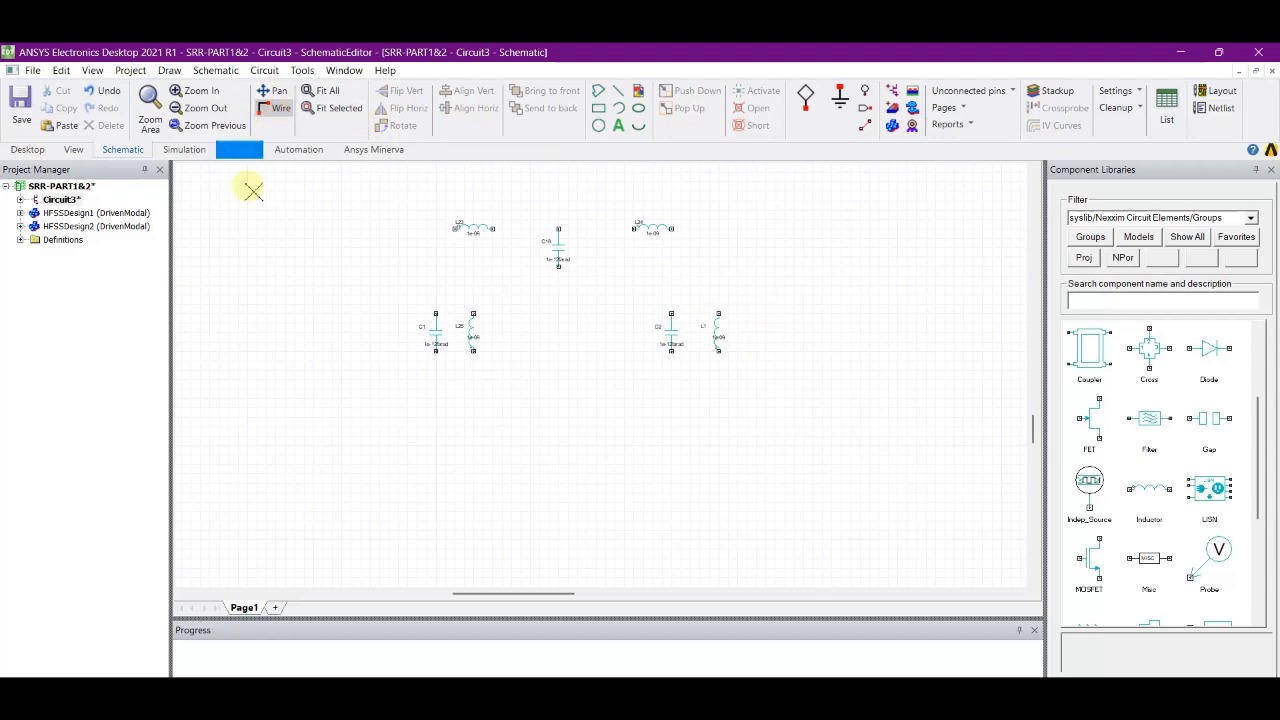
click(492, 229)
click(558, 229)
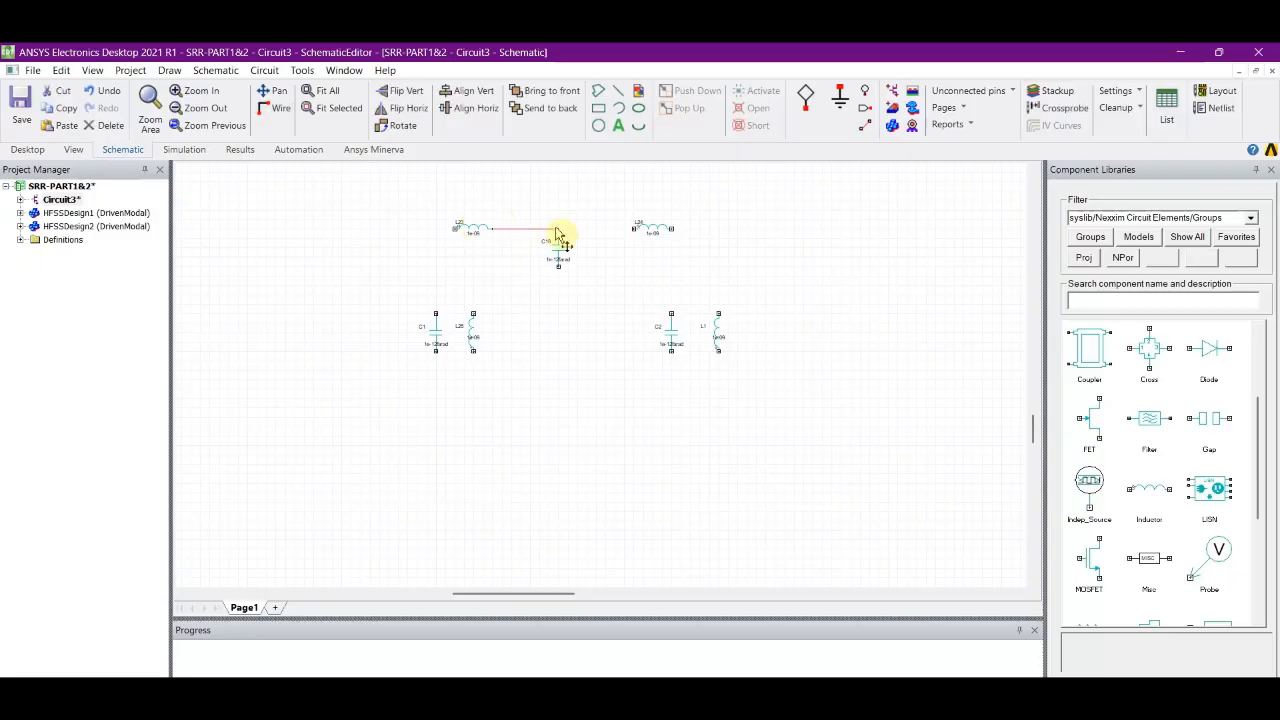
click(279, 110)
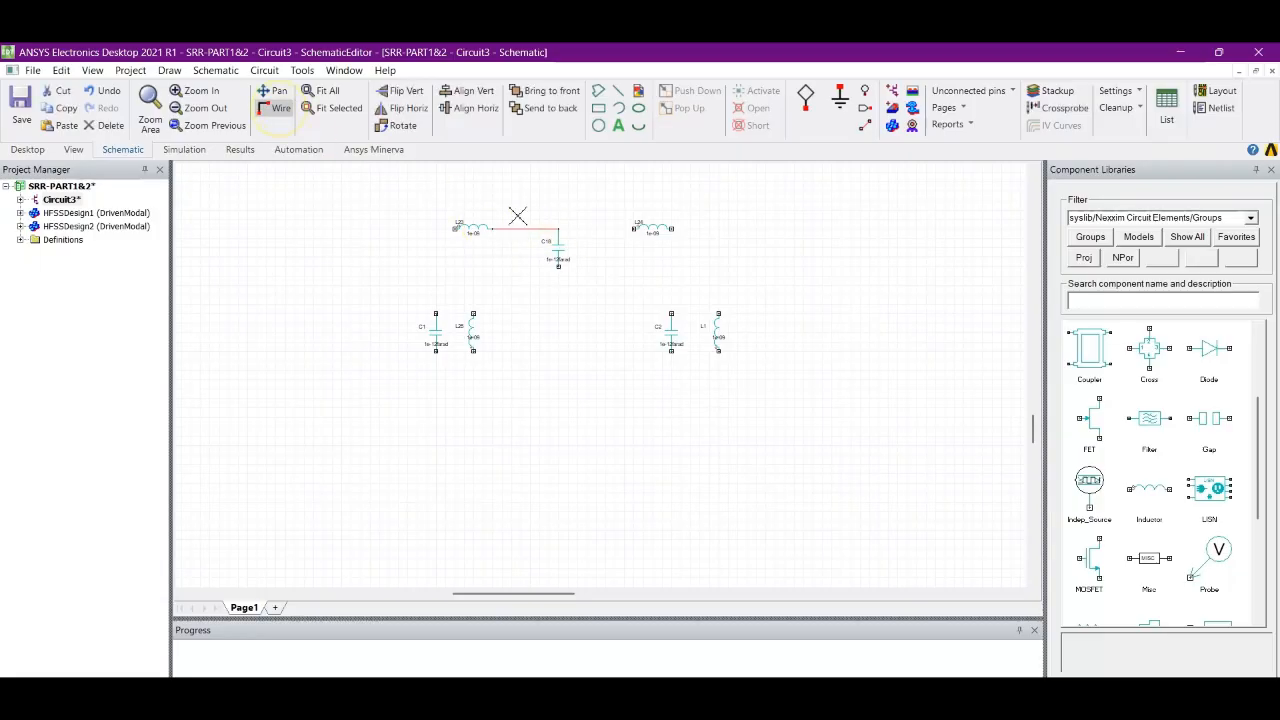
click(634, 229)
click(558, 229)
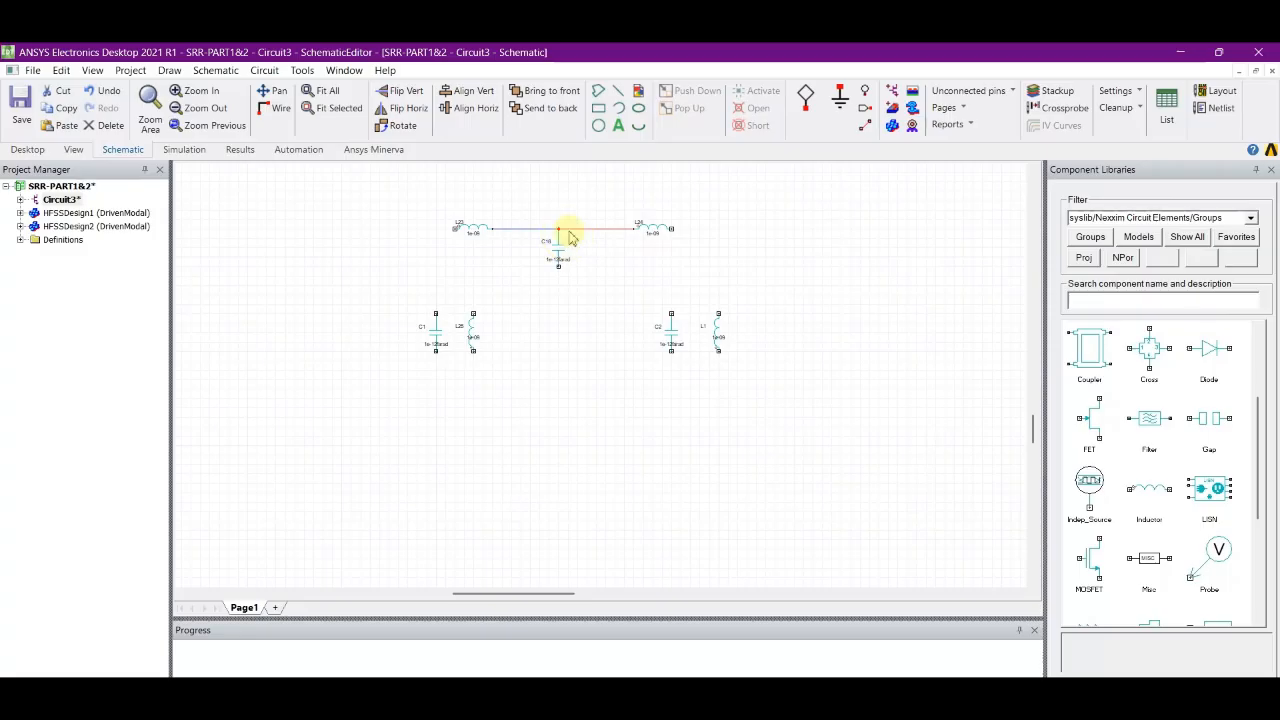
click(279, 110)
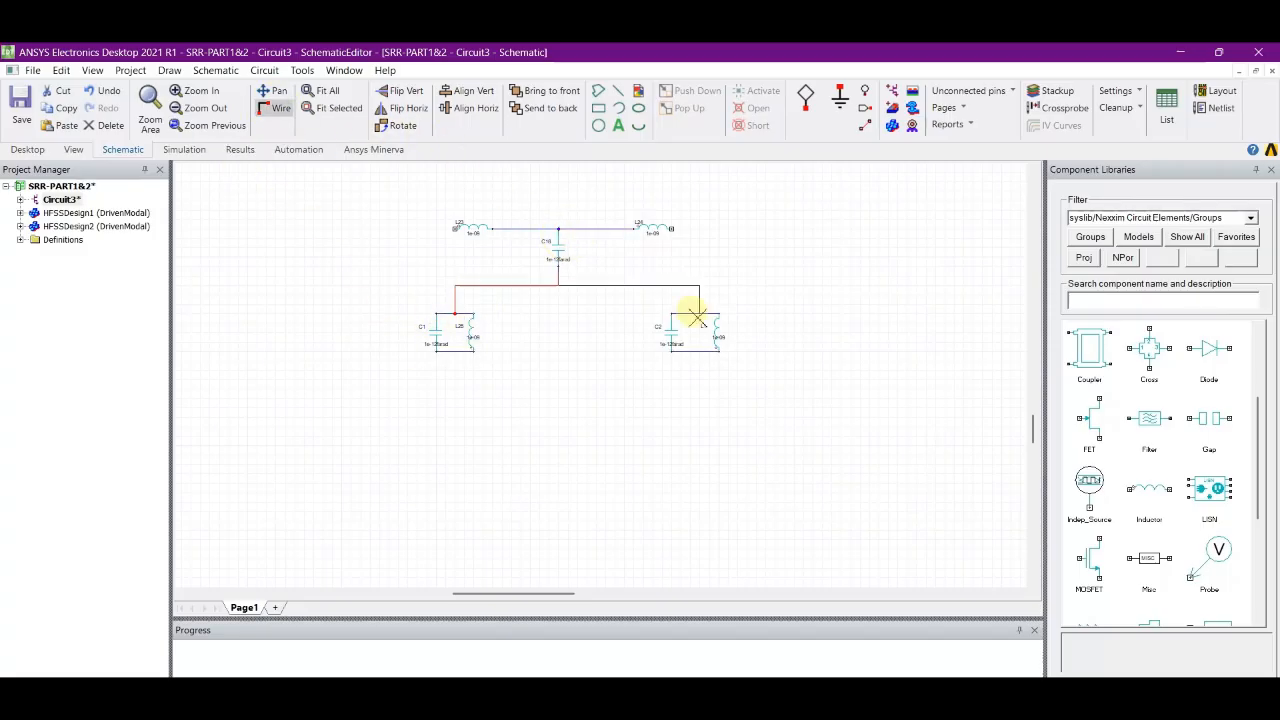
click(751, 414)
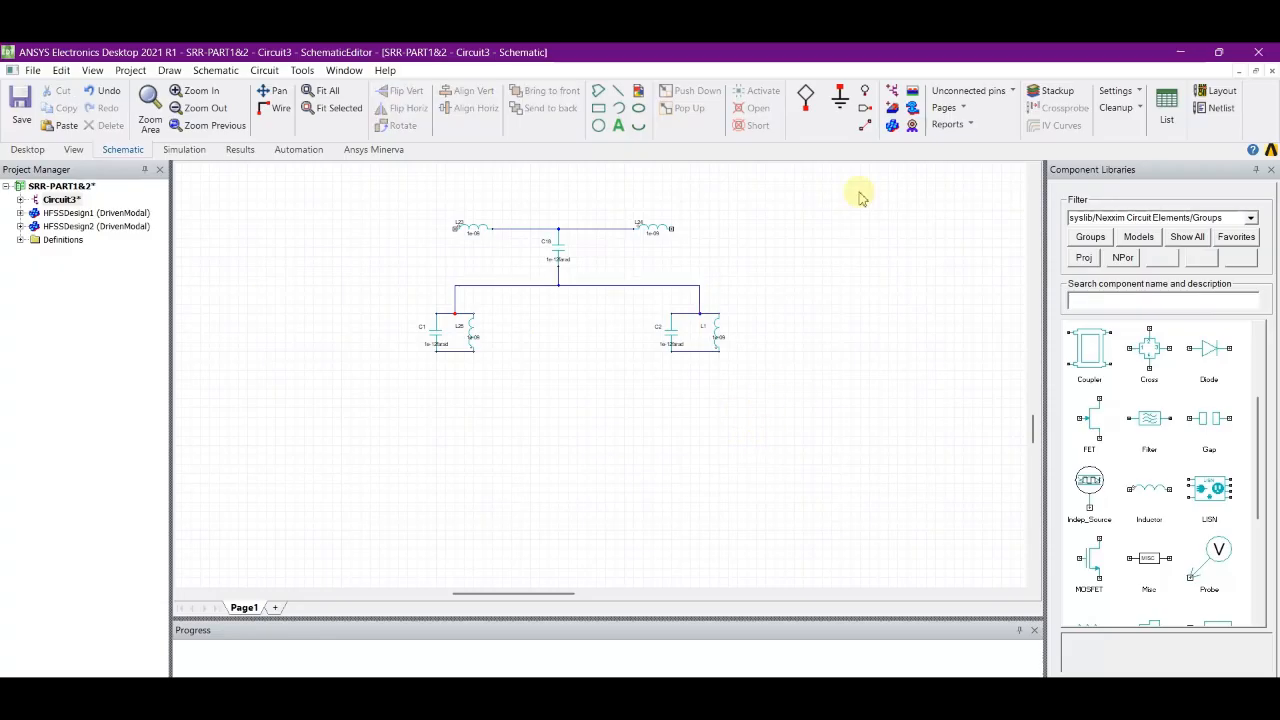
- Attach a ground symbol to the lower wire of each parallel capacitor-inductor pair
click(840, 97)
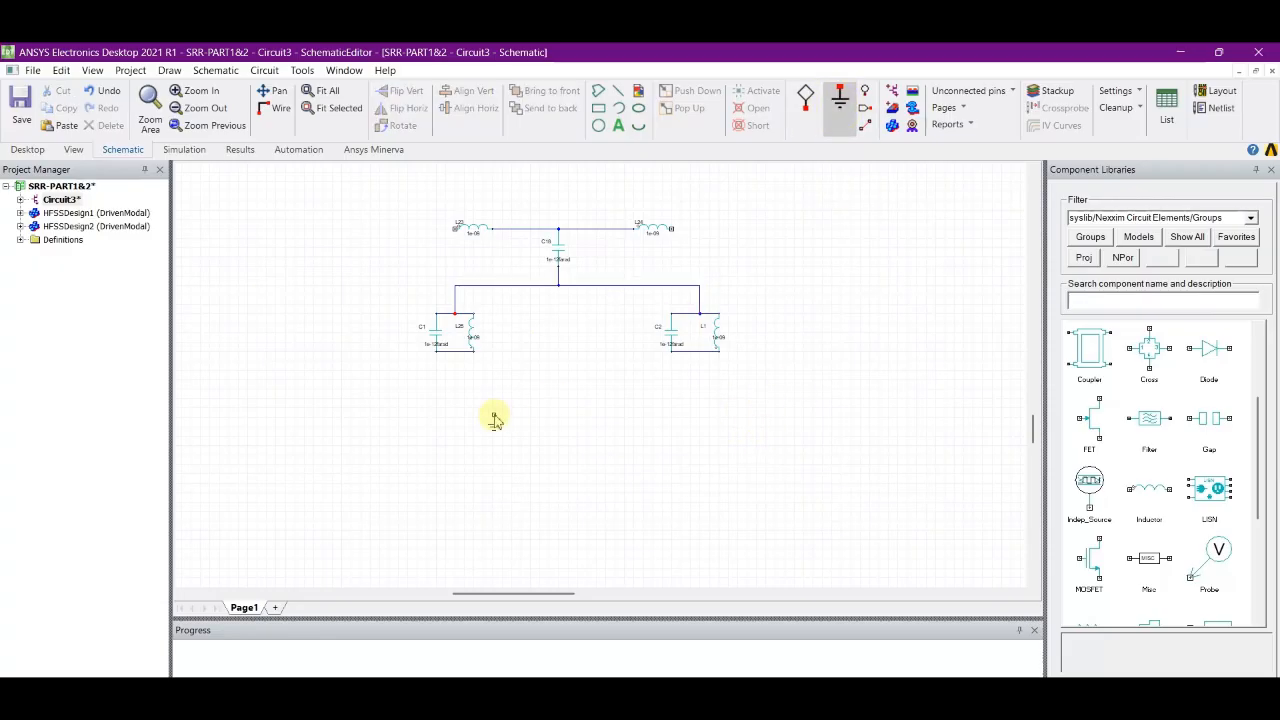
click(452, 358)
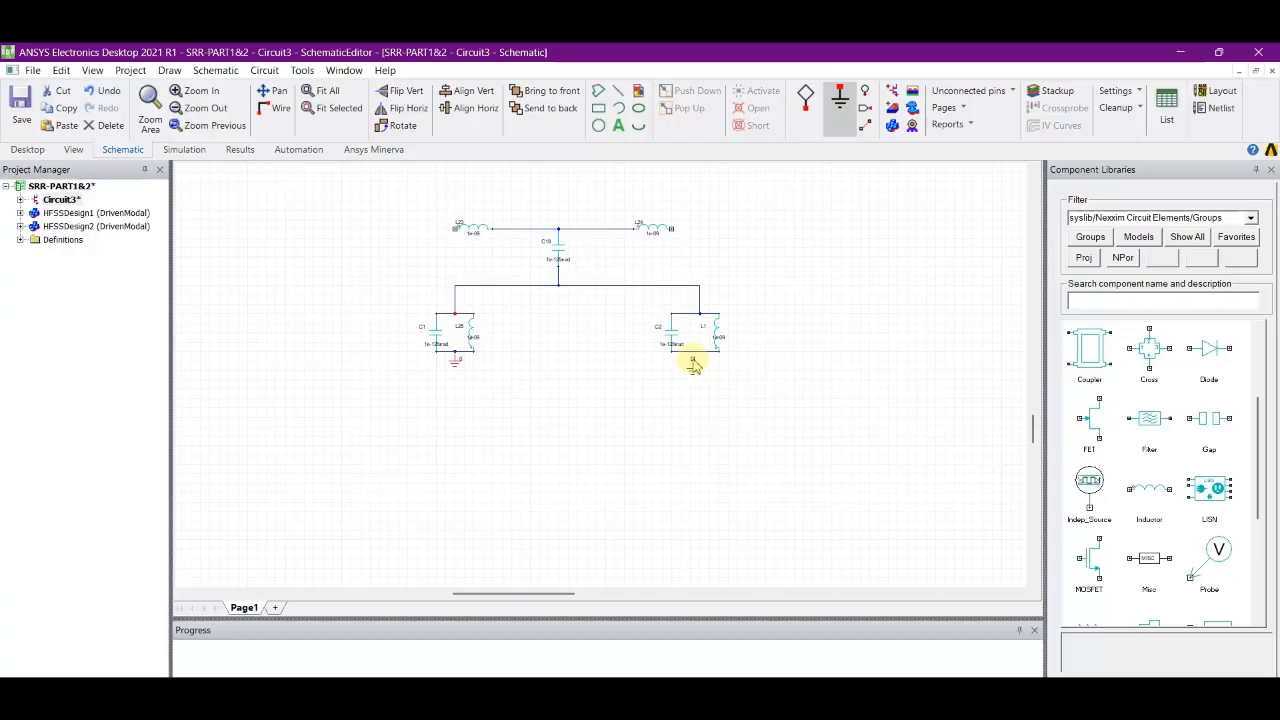
click(693, 358)
key(Escape)
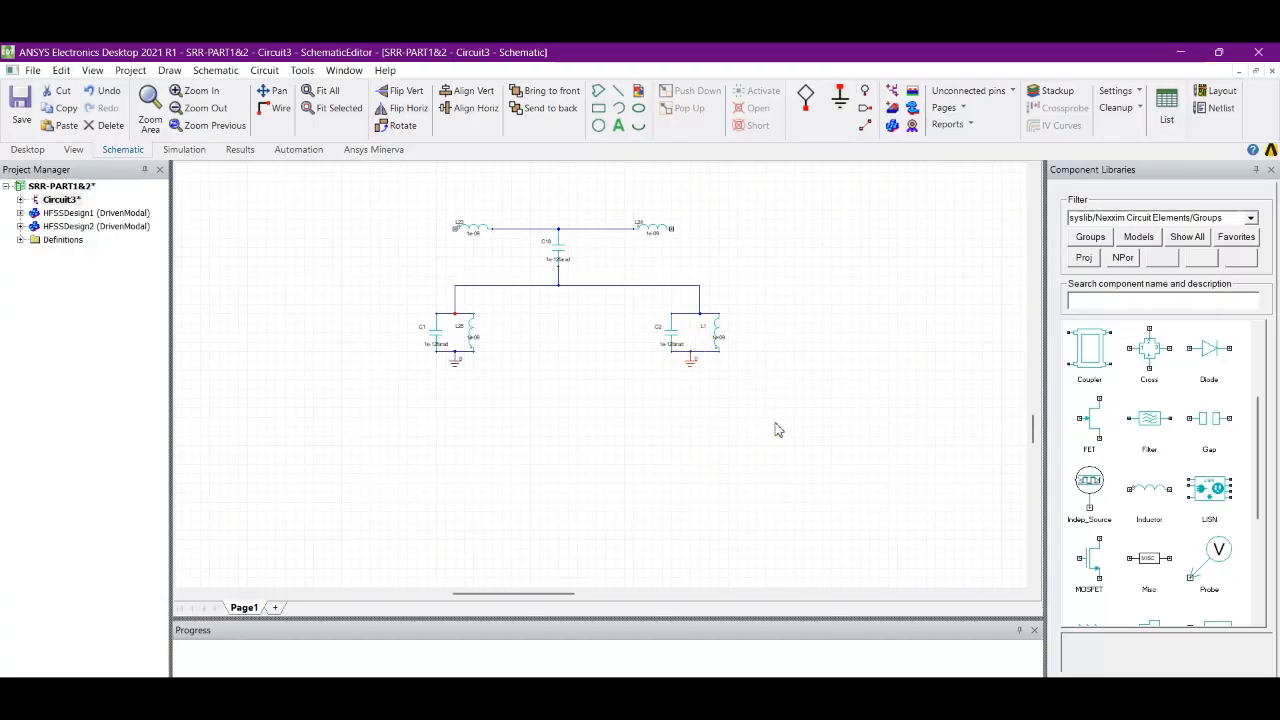
- Add an interface port to the free outer end of each upper inductor
click(805, 97)
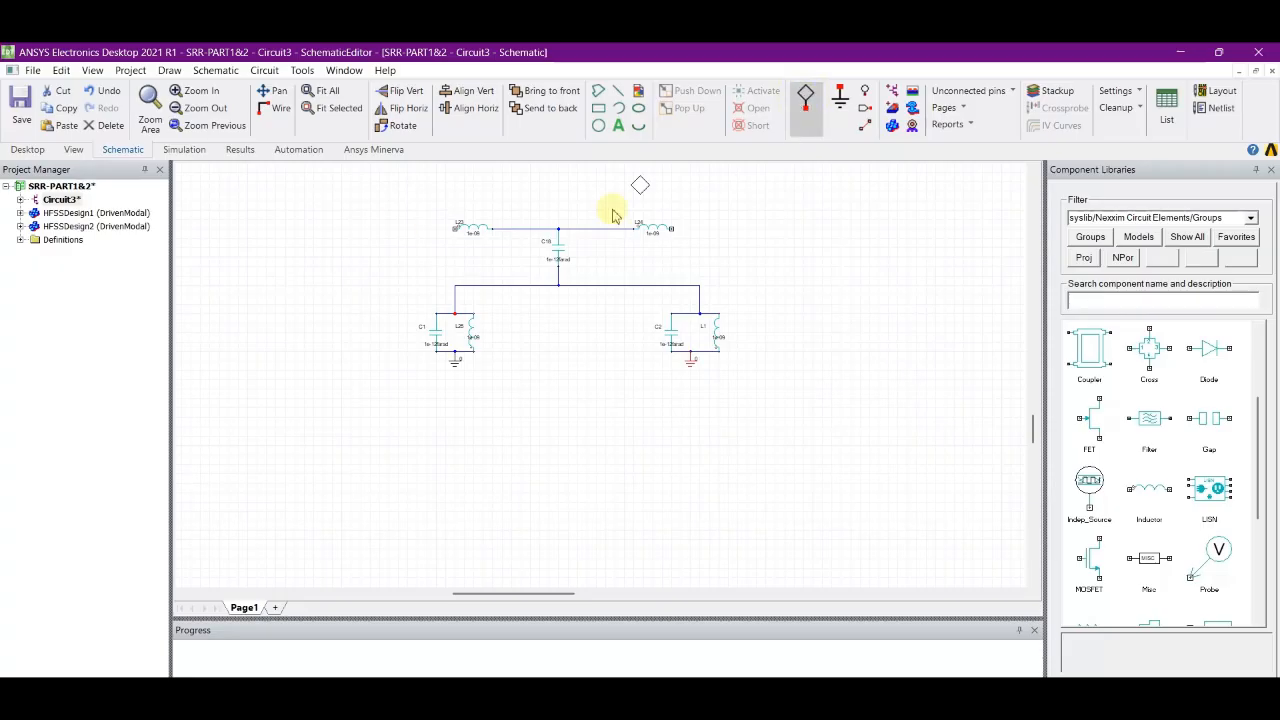
click(456, 228)
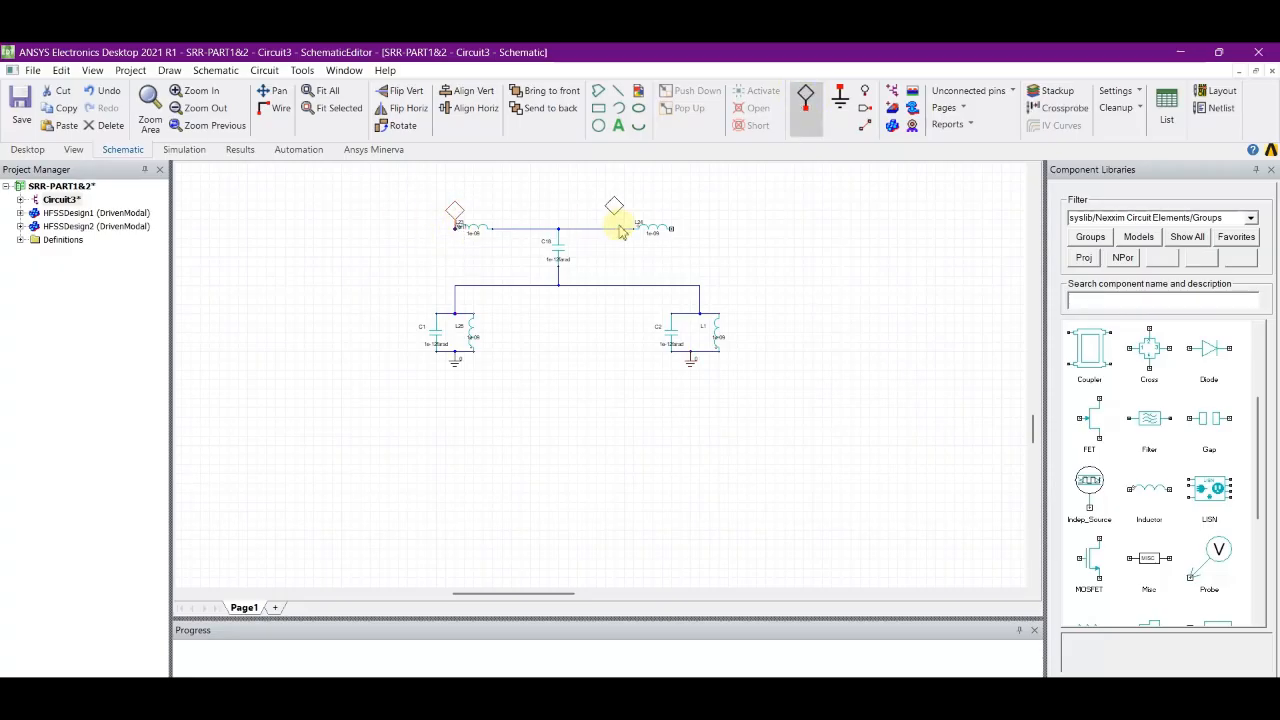
click(673, 228)
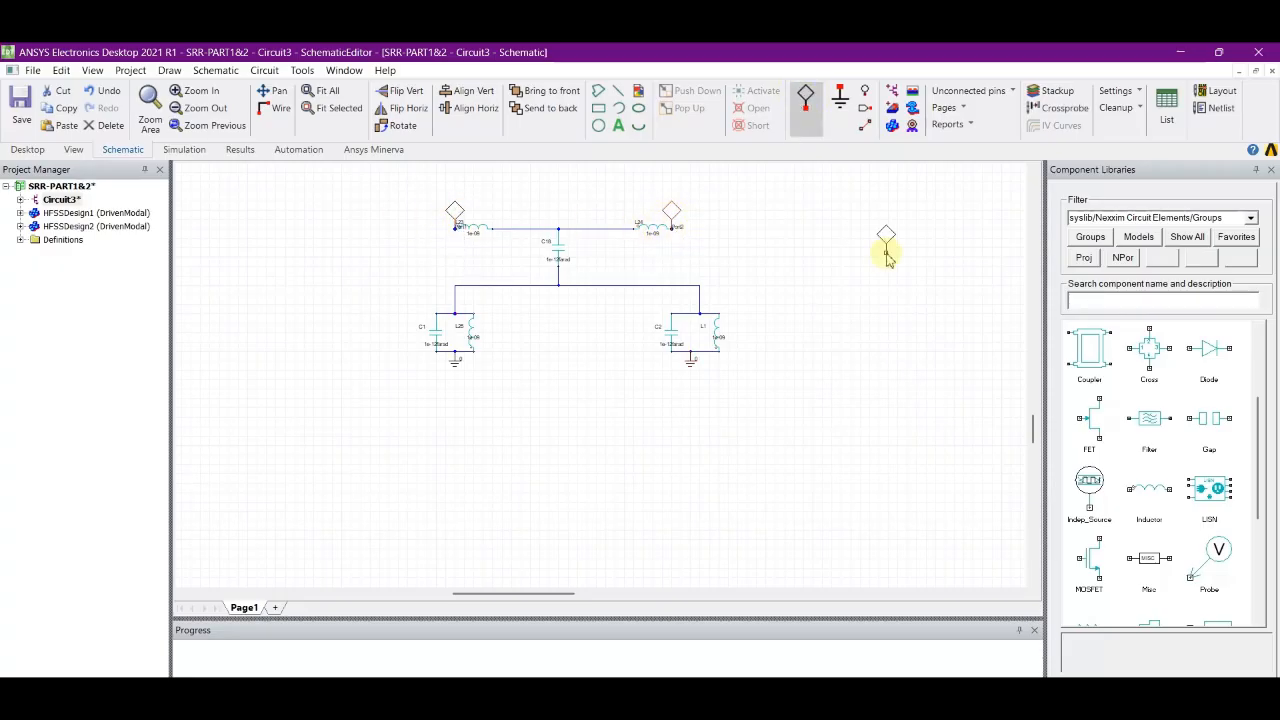
key(Escape)
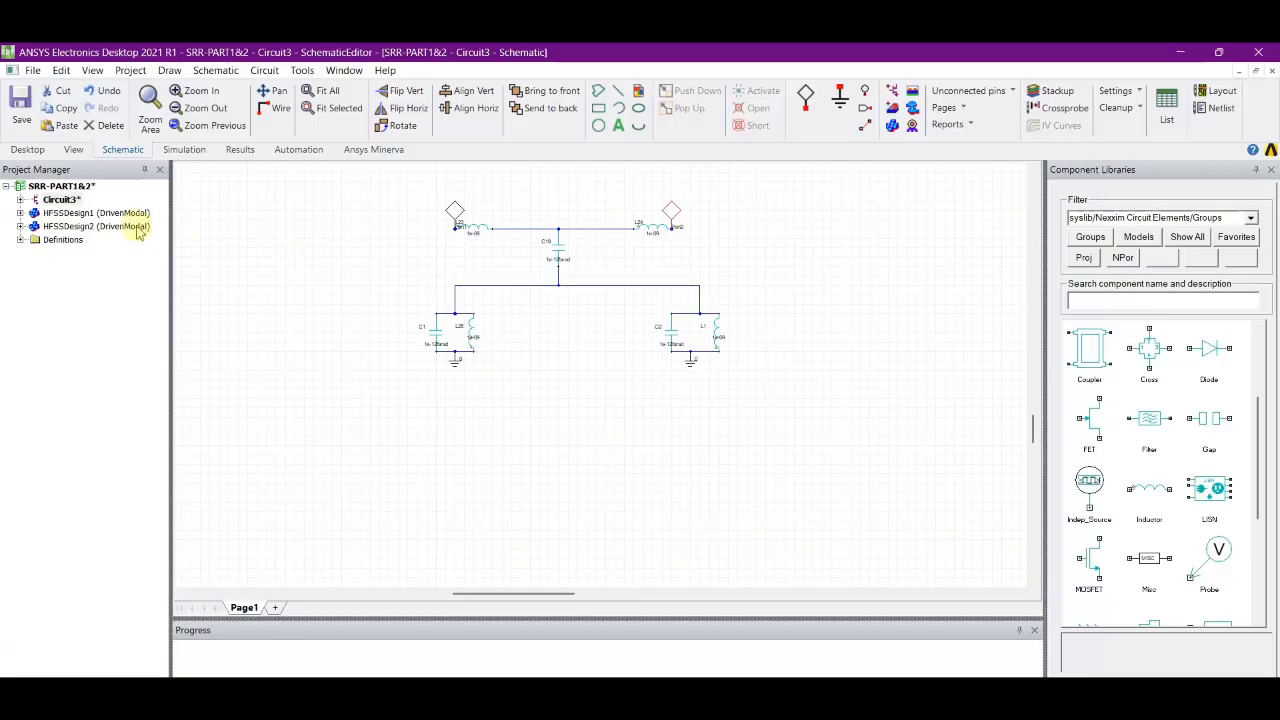
- Add a Nexxim Linear Network Analysis solution setup to the Circuit3 design
click(20, 200)
click(34, 200)
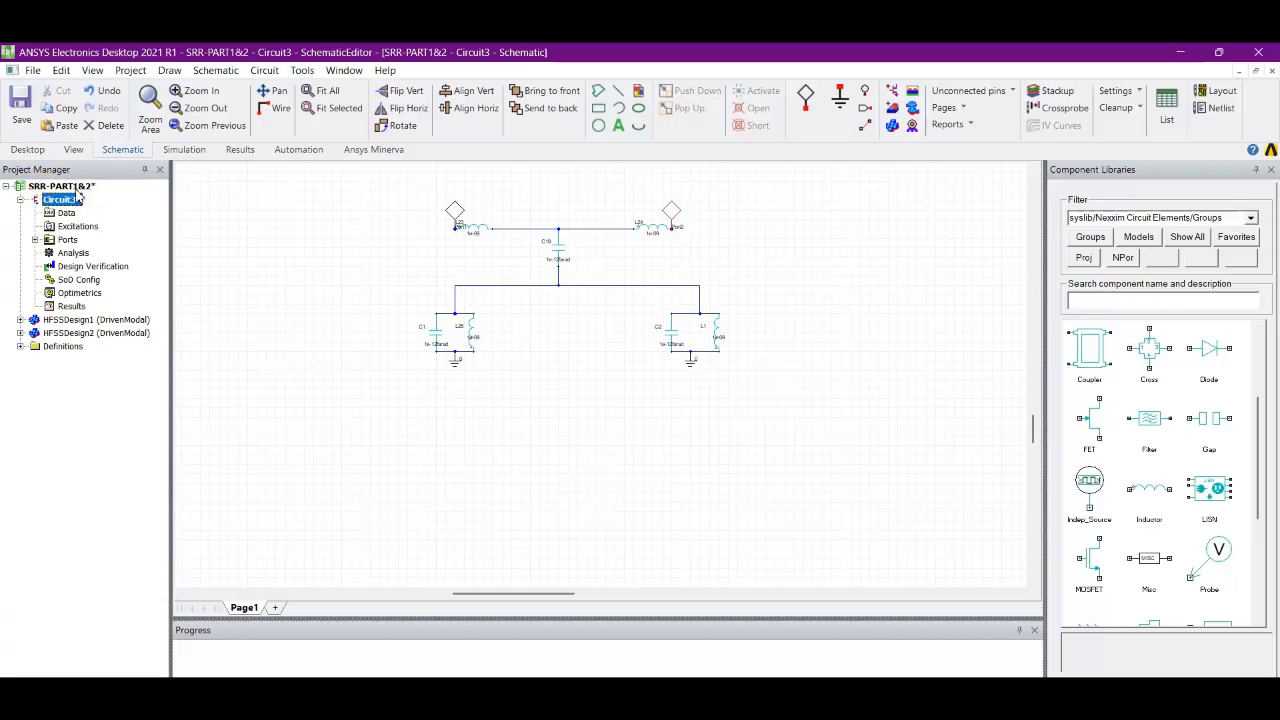
key(Escape)
click(72, 260)
right_click(72, 260)
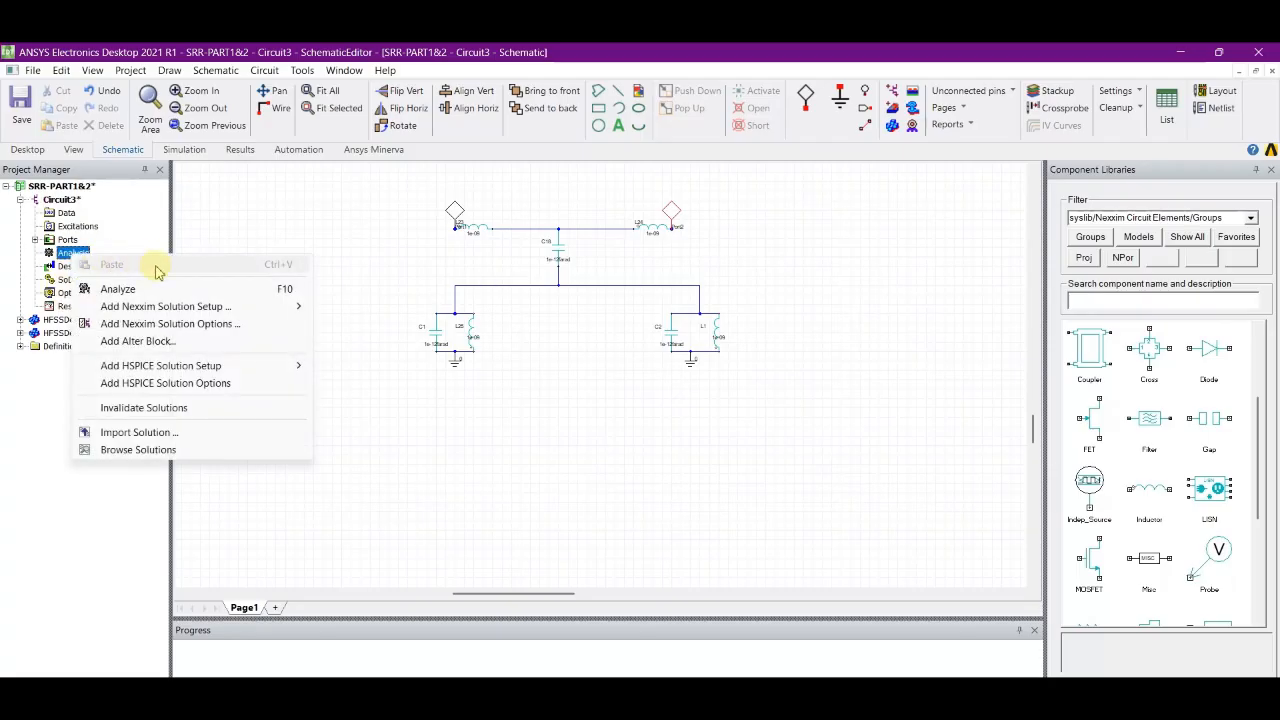
click(116, 310)
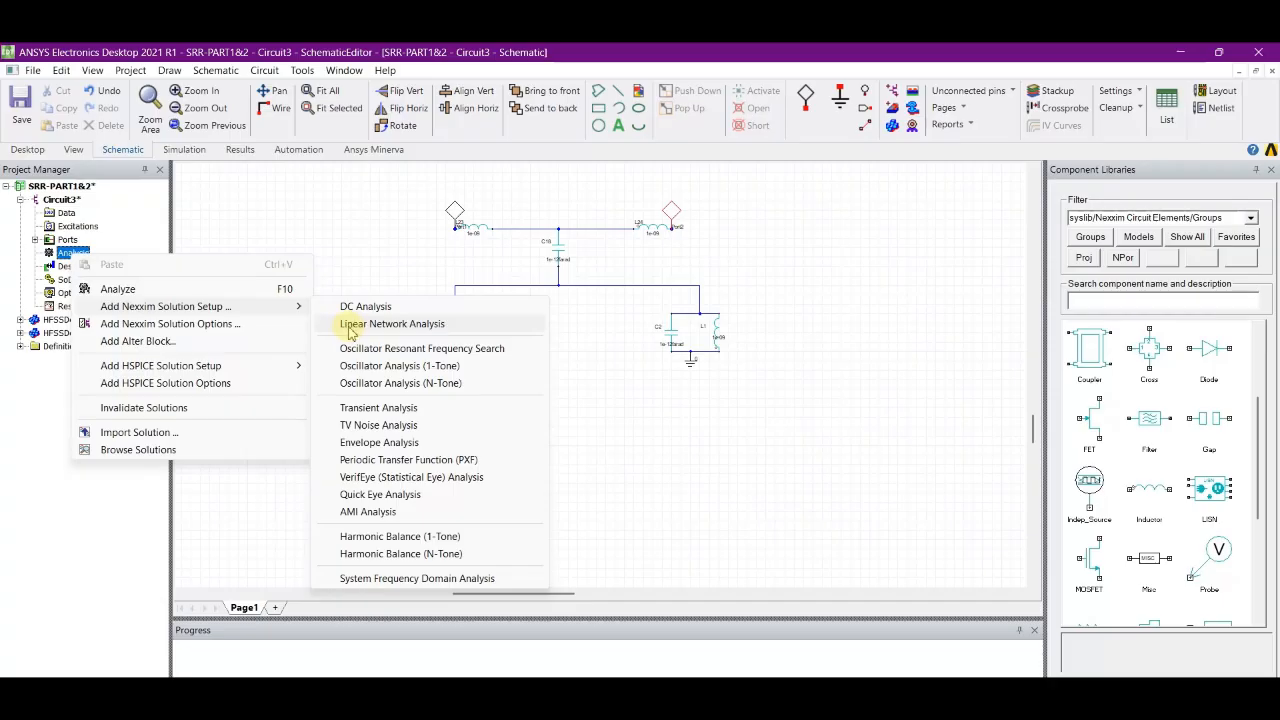
click(390, 326)
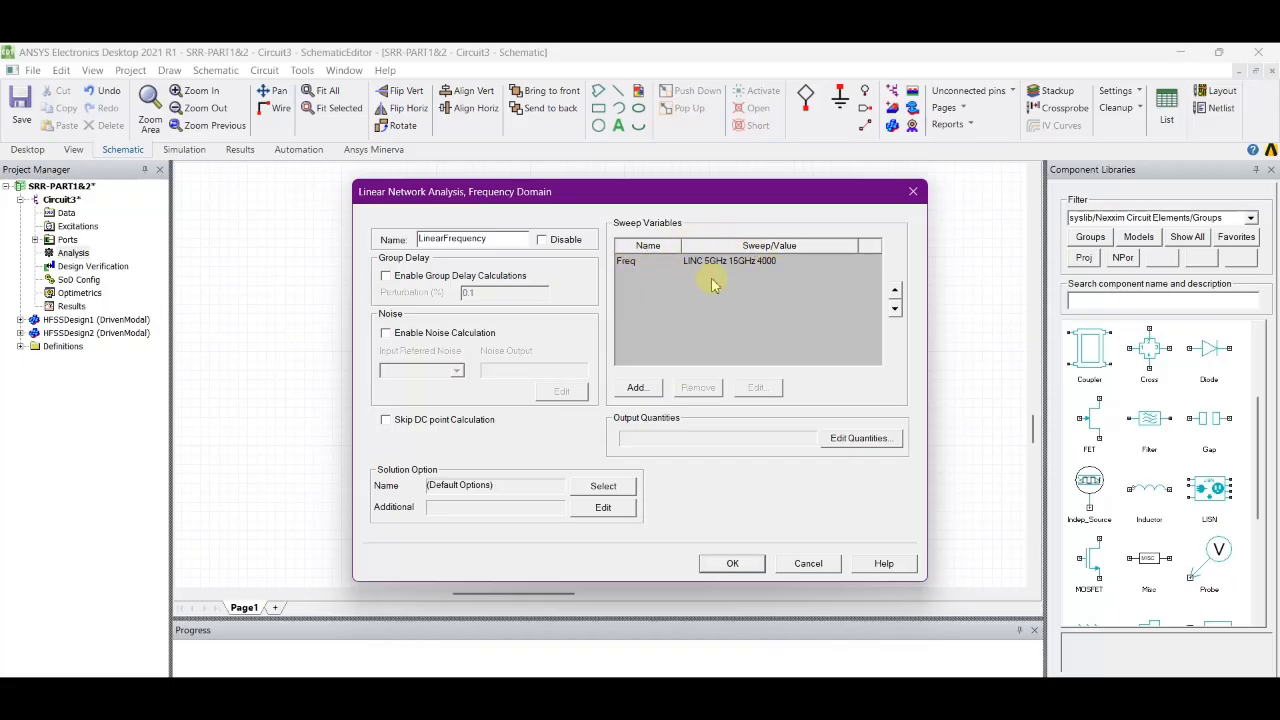
- Replace the setup's Freq sweep entry with a linear count from 5 GHz to 15 GHz with 4000 points and accept the setup
double_click(632, 262)
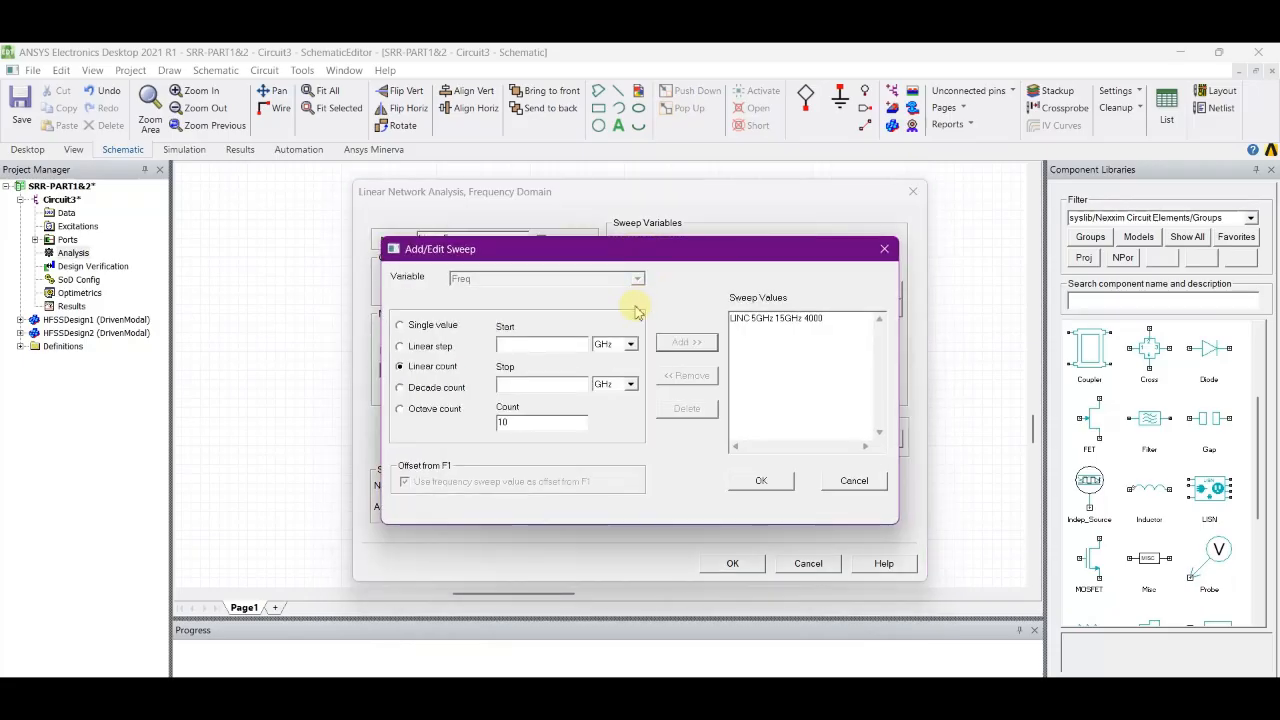
click(742, 318)
drag(826, 320, 729, 319)
click(678, 412)
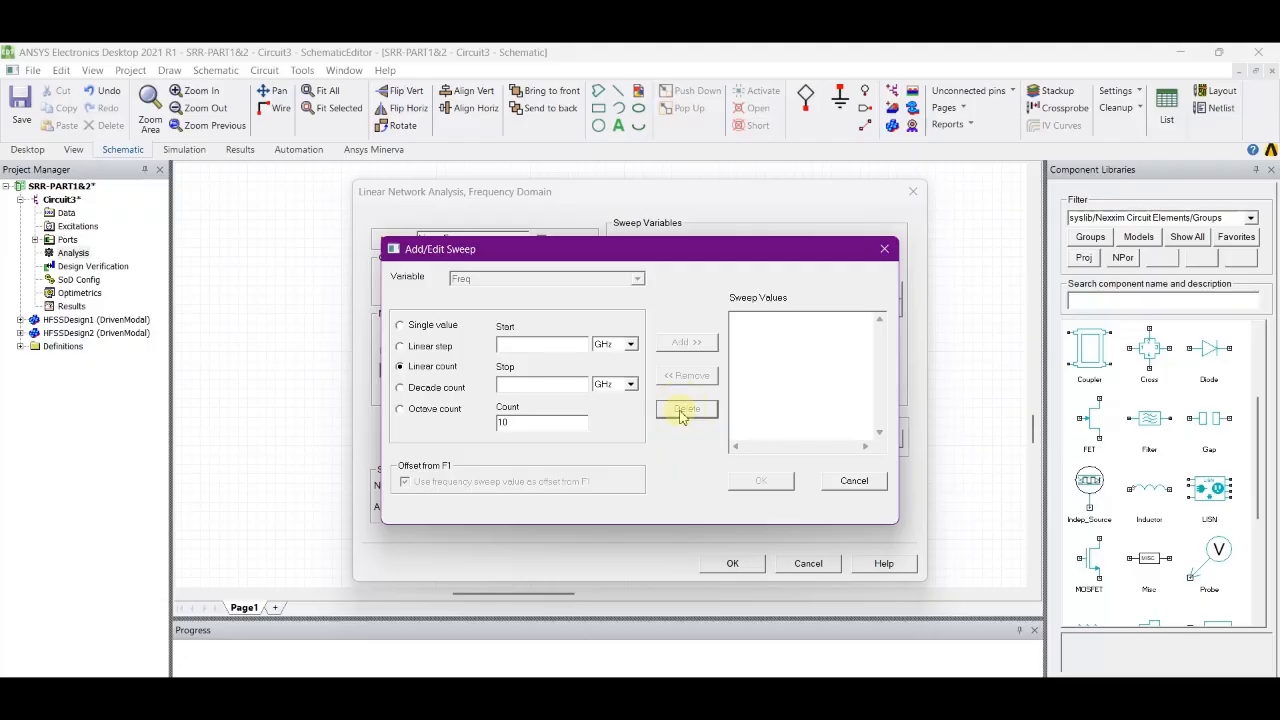
click(768, 322)
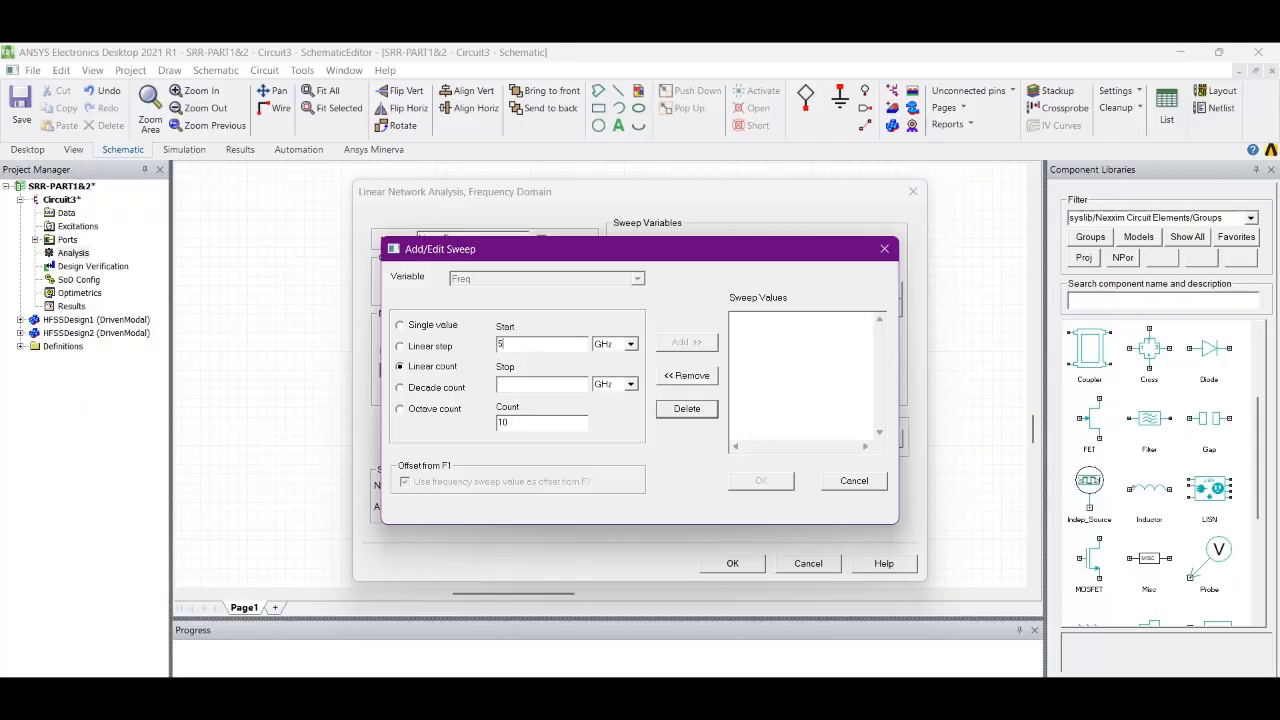
text(15)
click(503, 422)
click(681, 344)
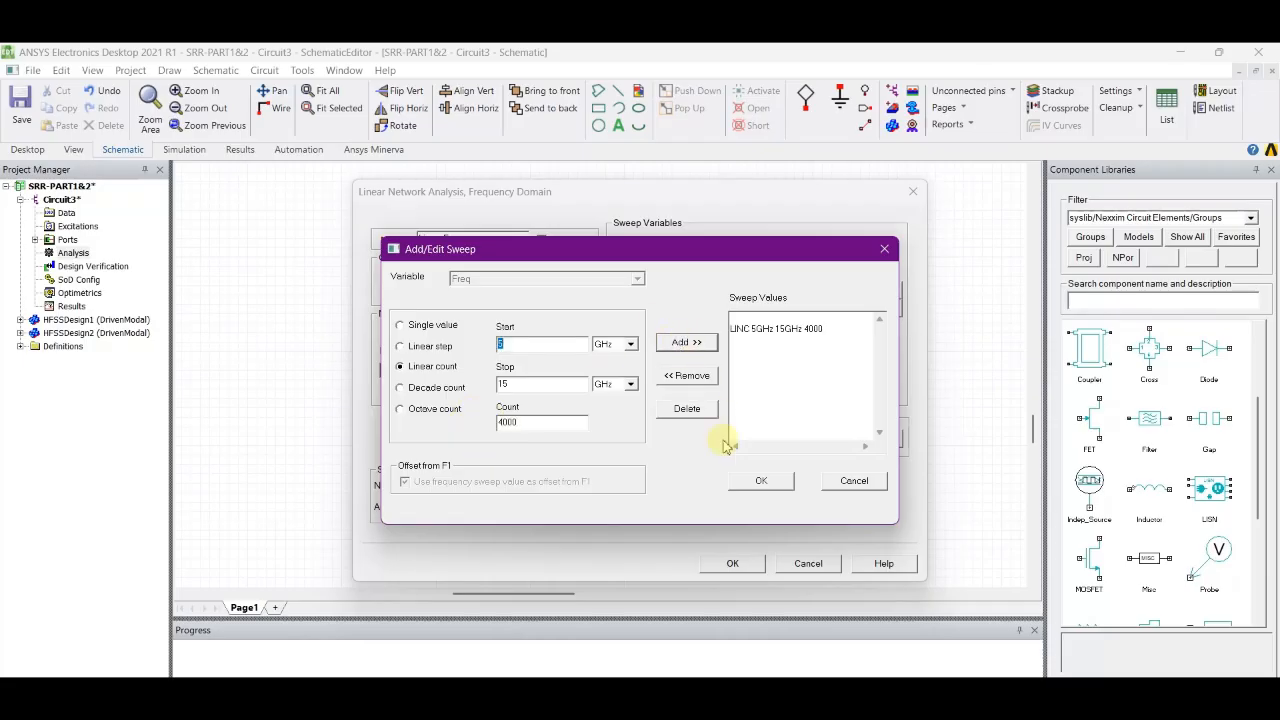
click(757, 482)
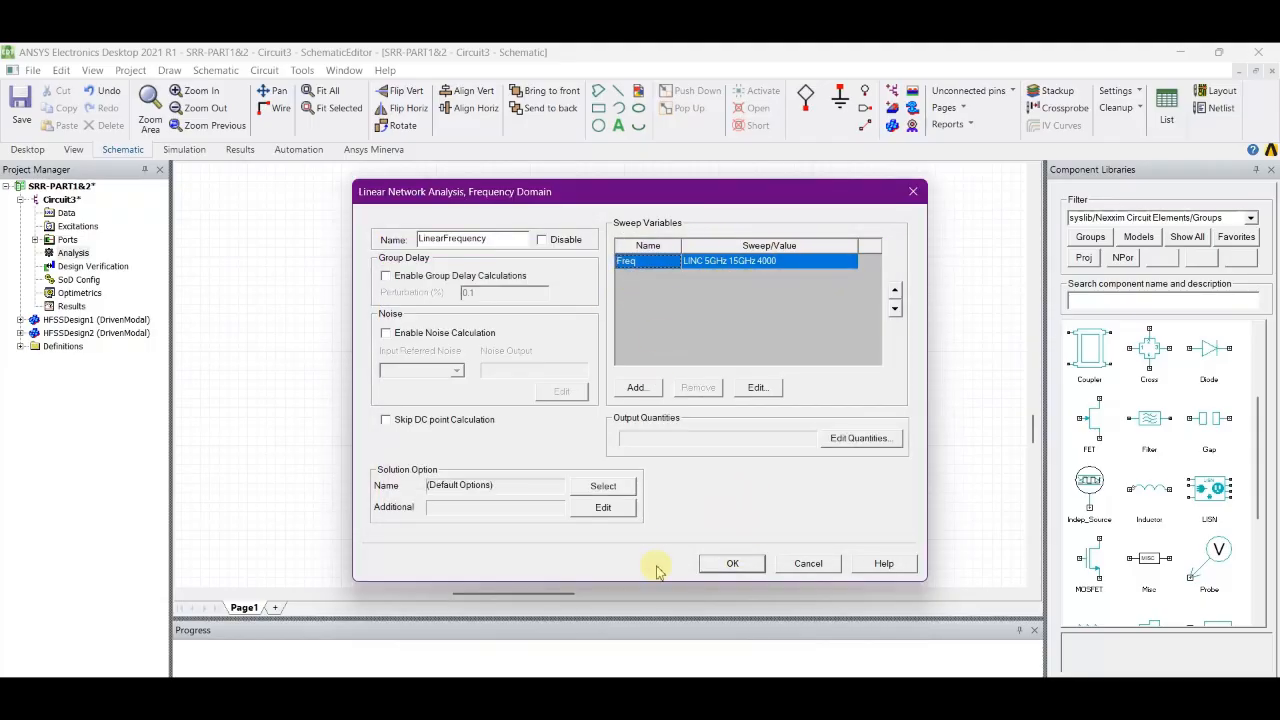
click(731, 564)
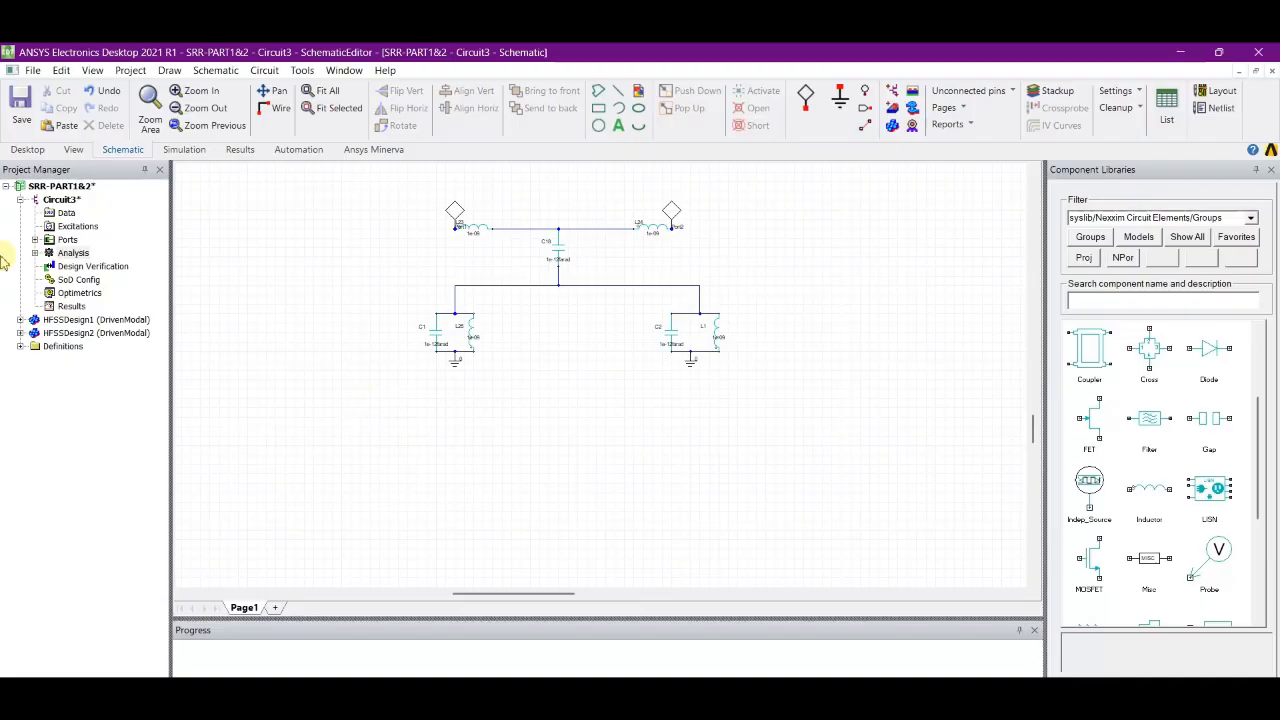
- Analyze the circuit and create a rectangular plot of S(Port1,Port1) and S(Port2,Port1) in dB
right_click(67, 256)
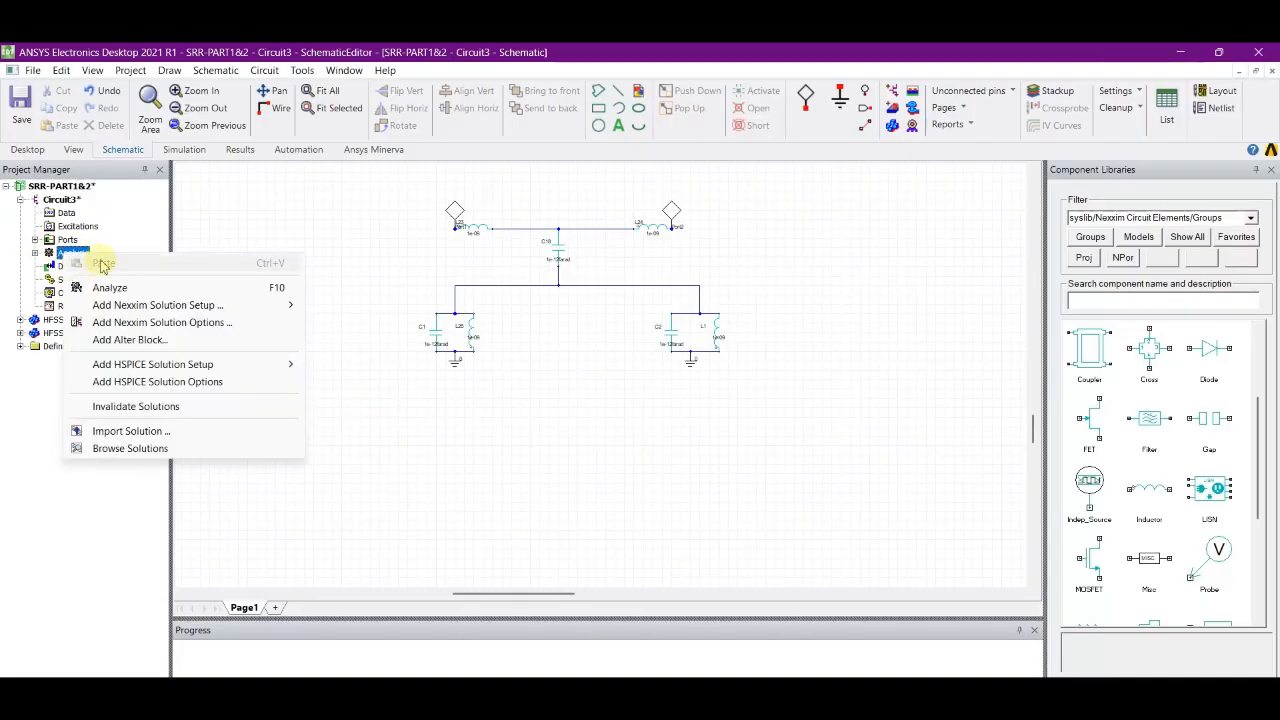
click(150, 290)
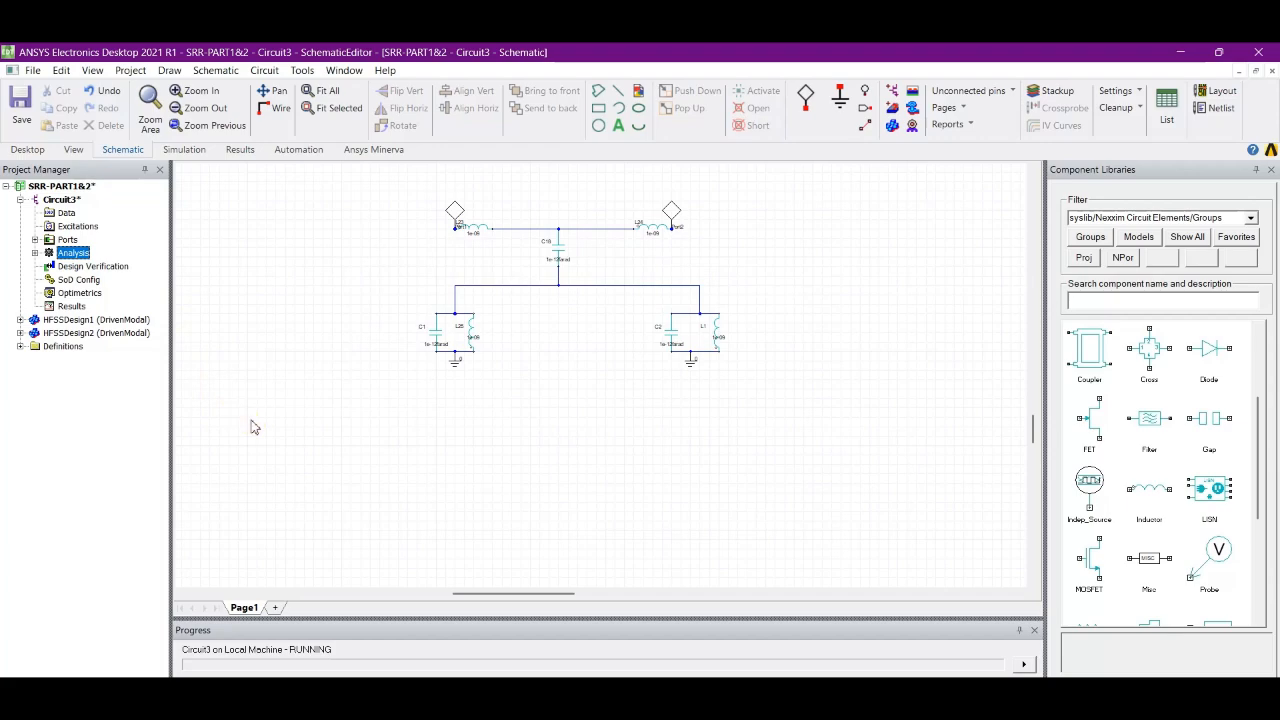
right_click(71, 308)
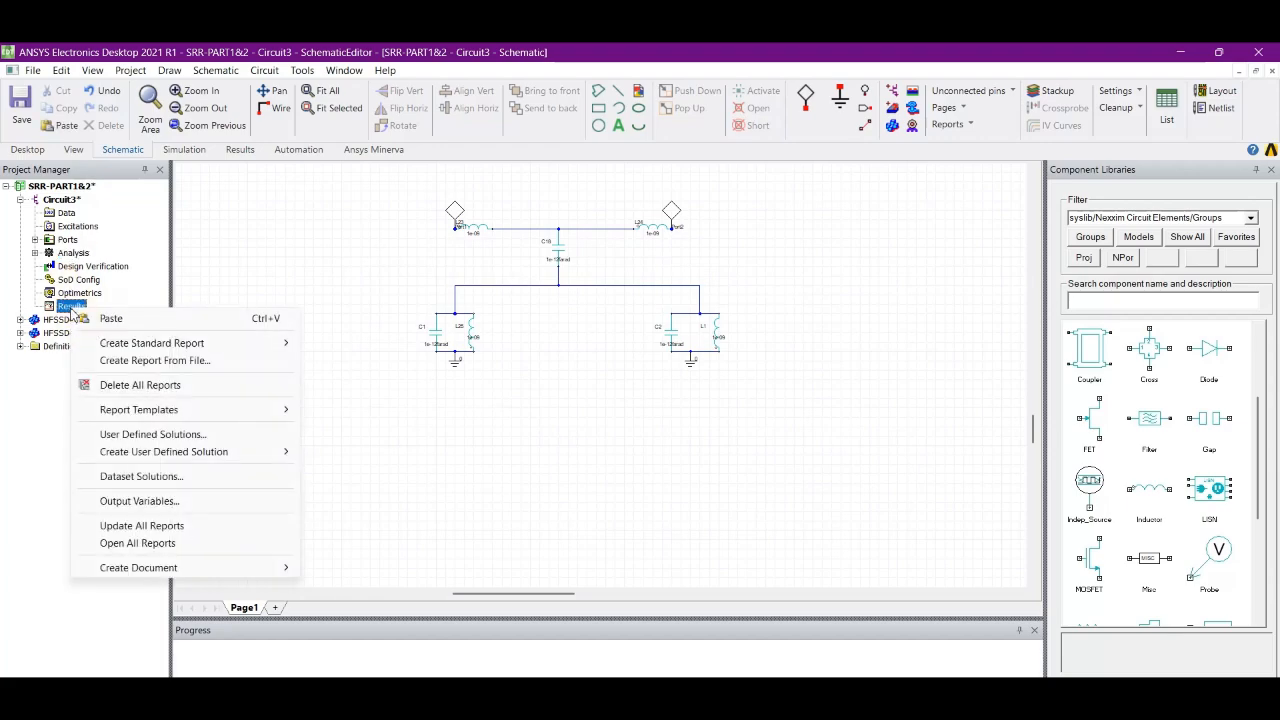
mouse_move(172, 347)
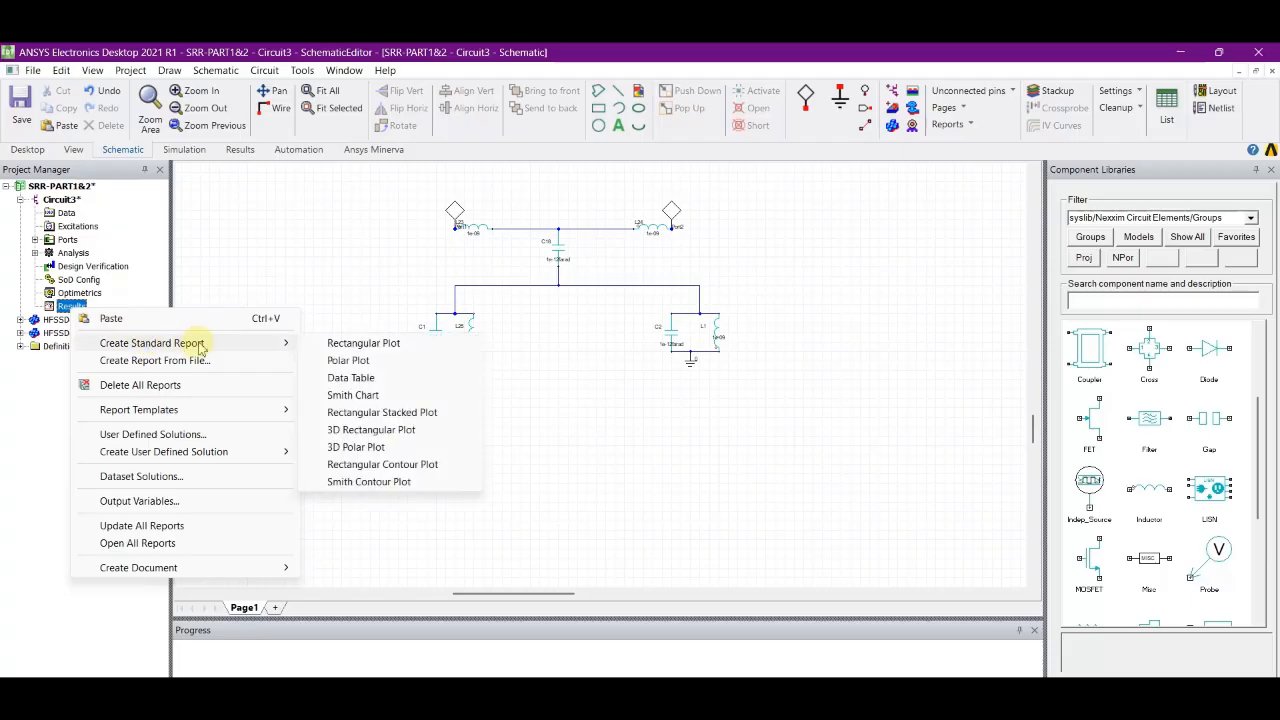
click(385, 344)
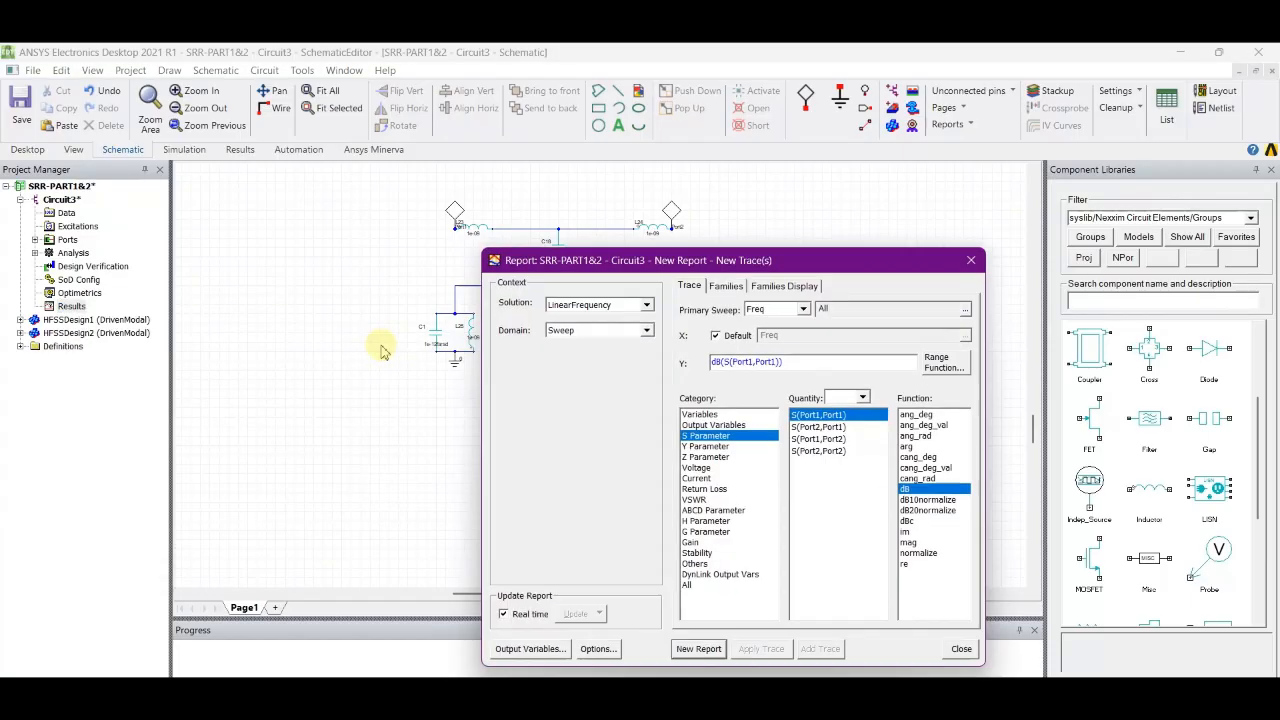
ctrl+click(824, 428)
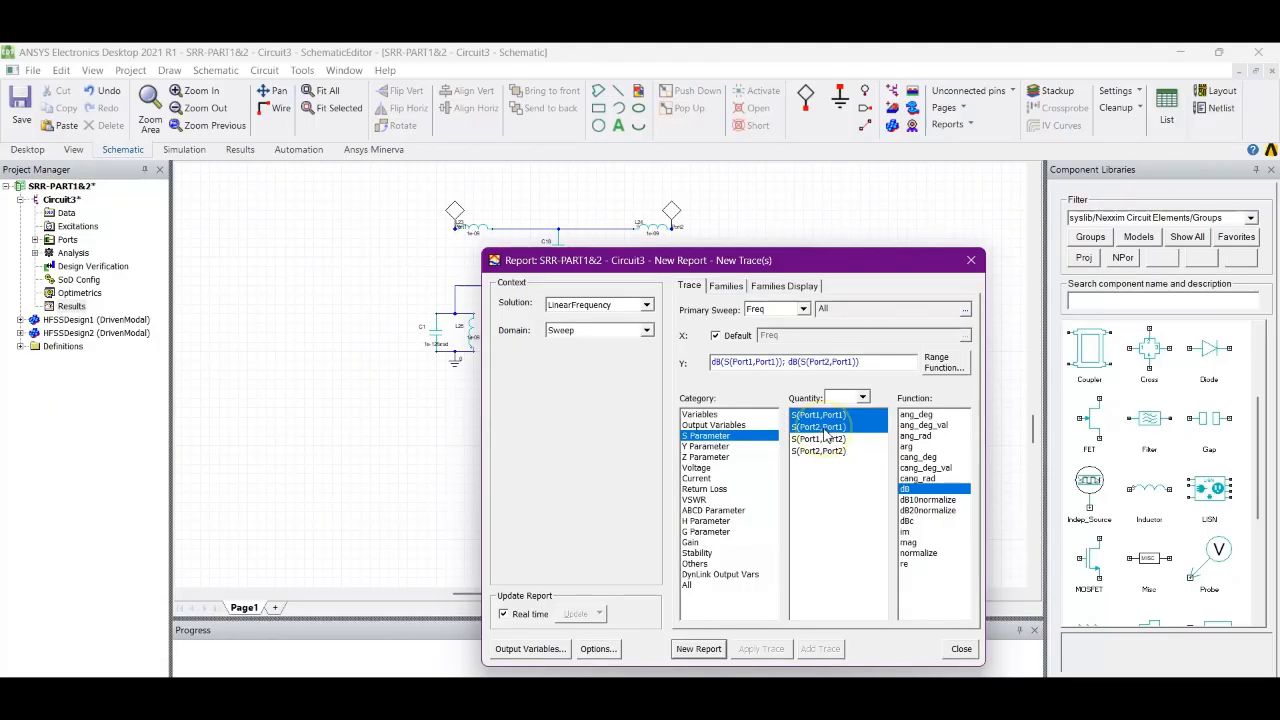
click(693, 650)
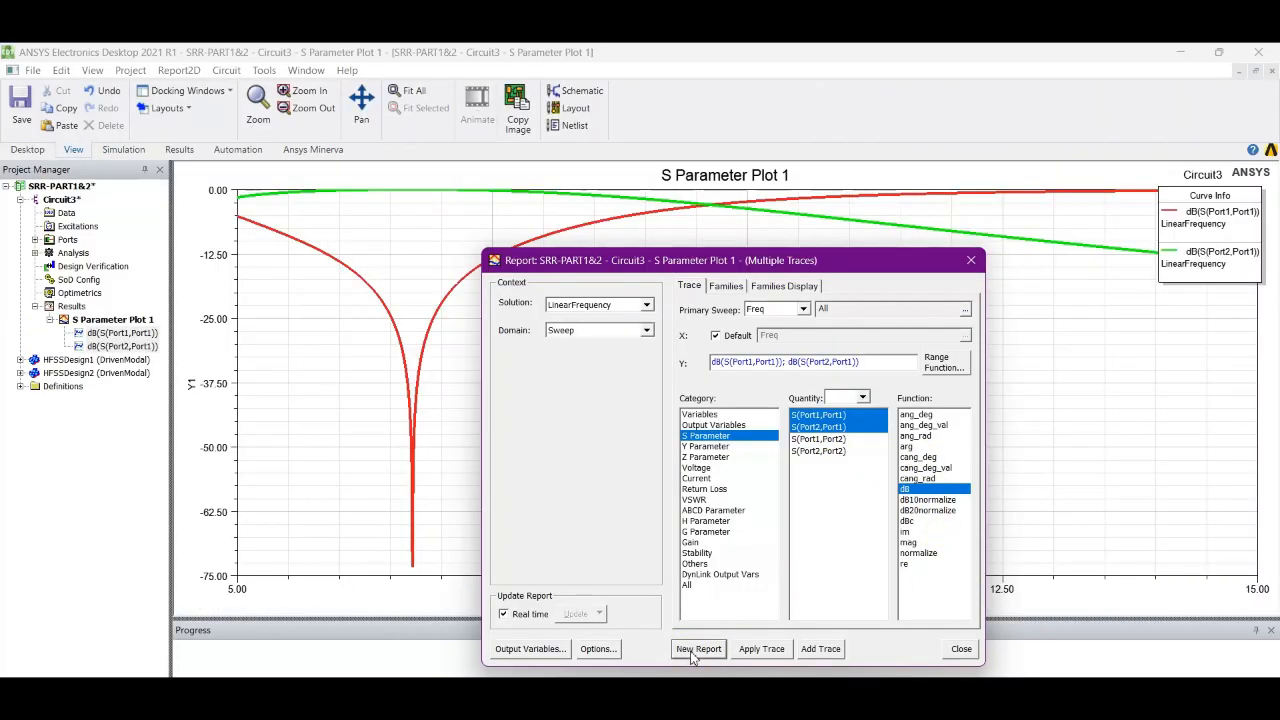
click(970, 260)
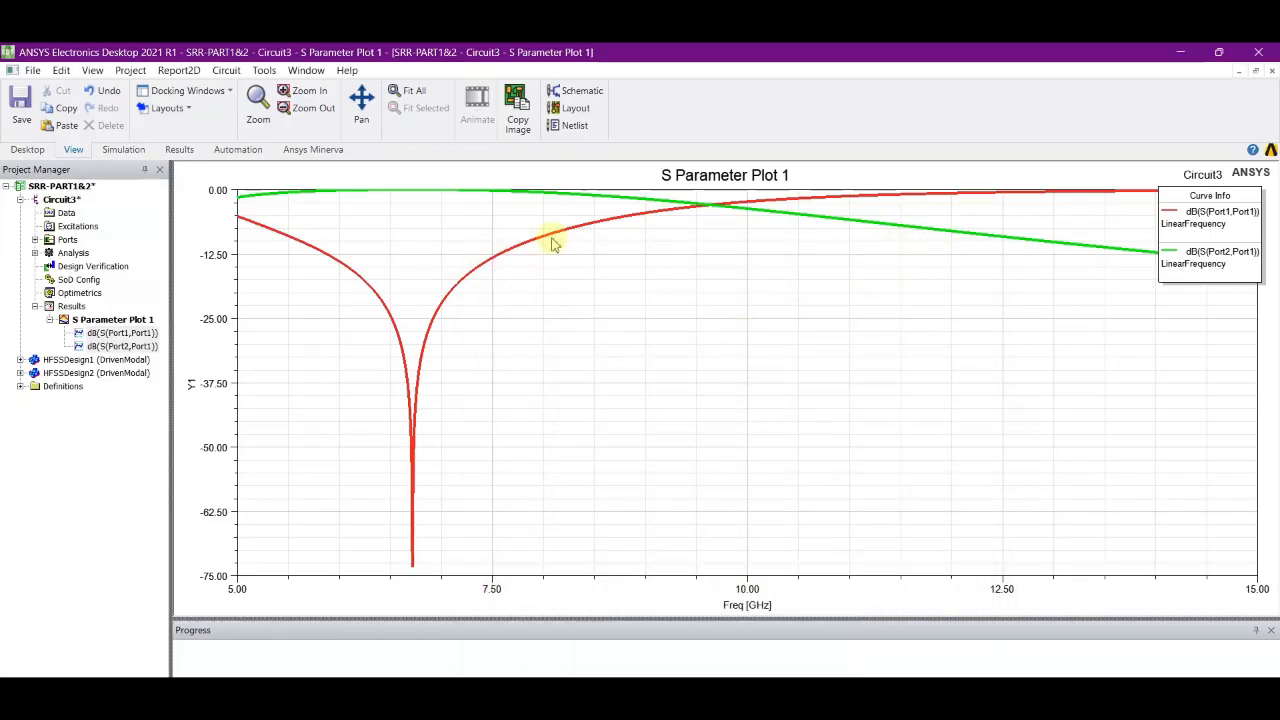
- Add a marker at the minimum of the dB(S(Port1,Port1)) curve in the S-parameter plot
right_click(544, 313)
mouse_move(587, 325)
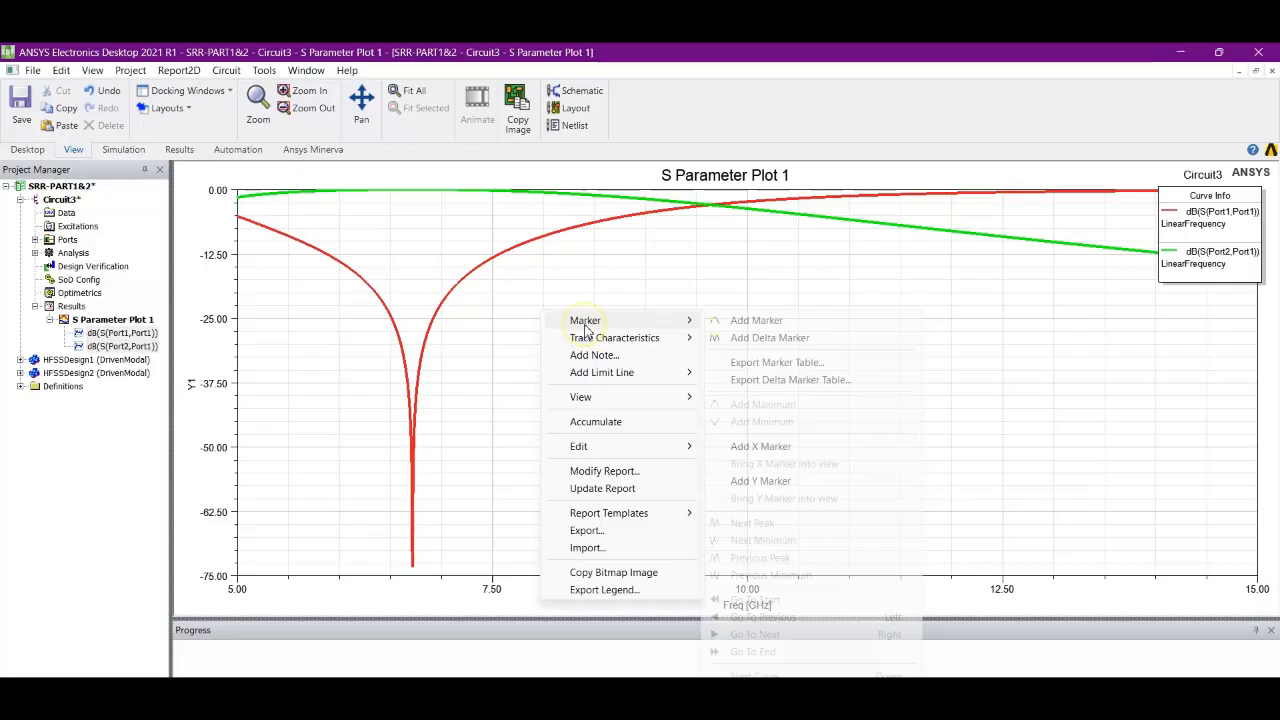
click(755, 320)
click(418, 565)
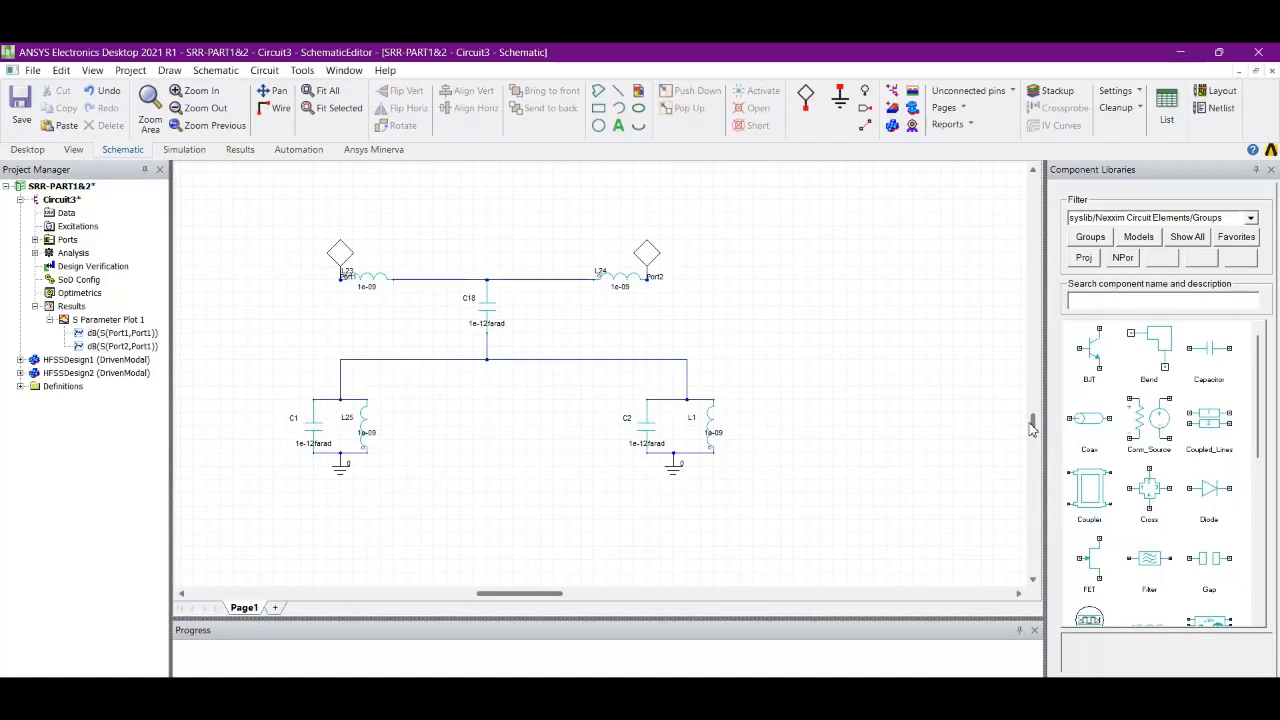
click(982, 430)
click(477, 308)
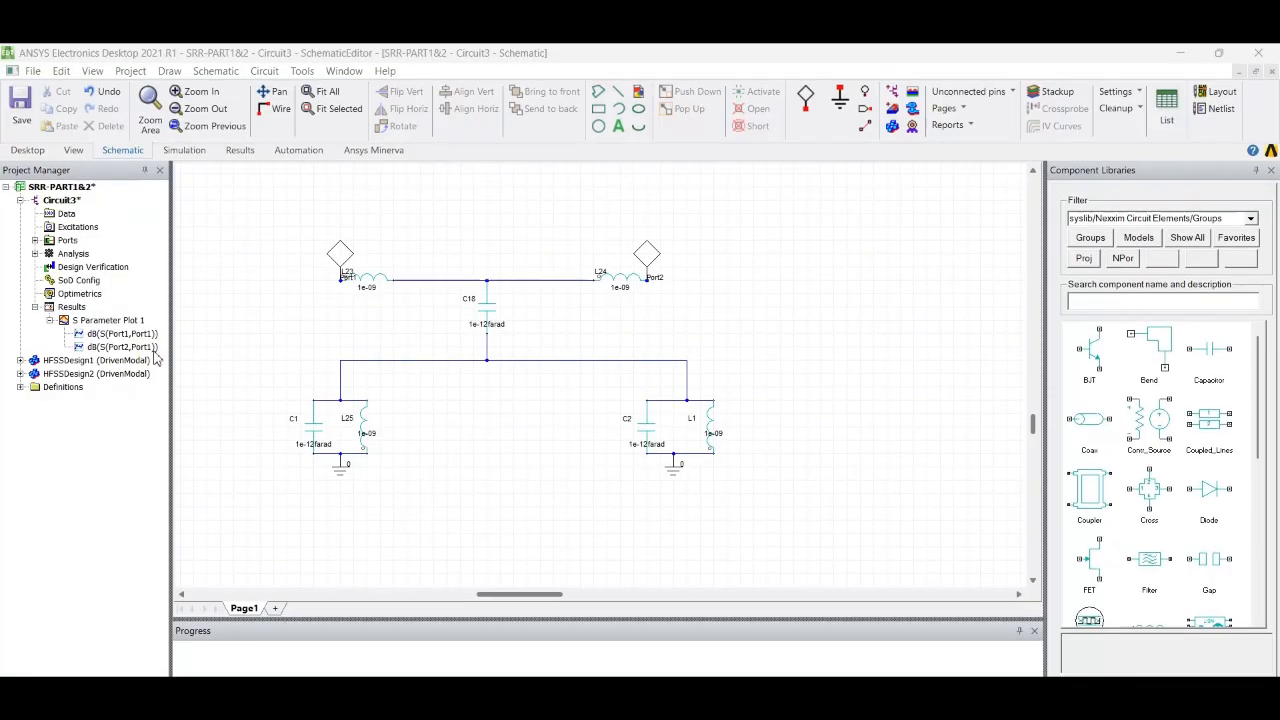
click(446, 231)
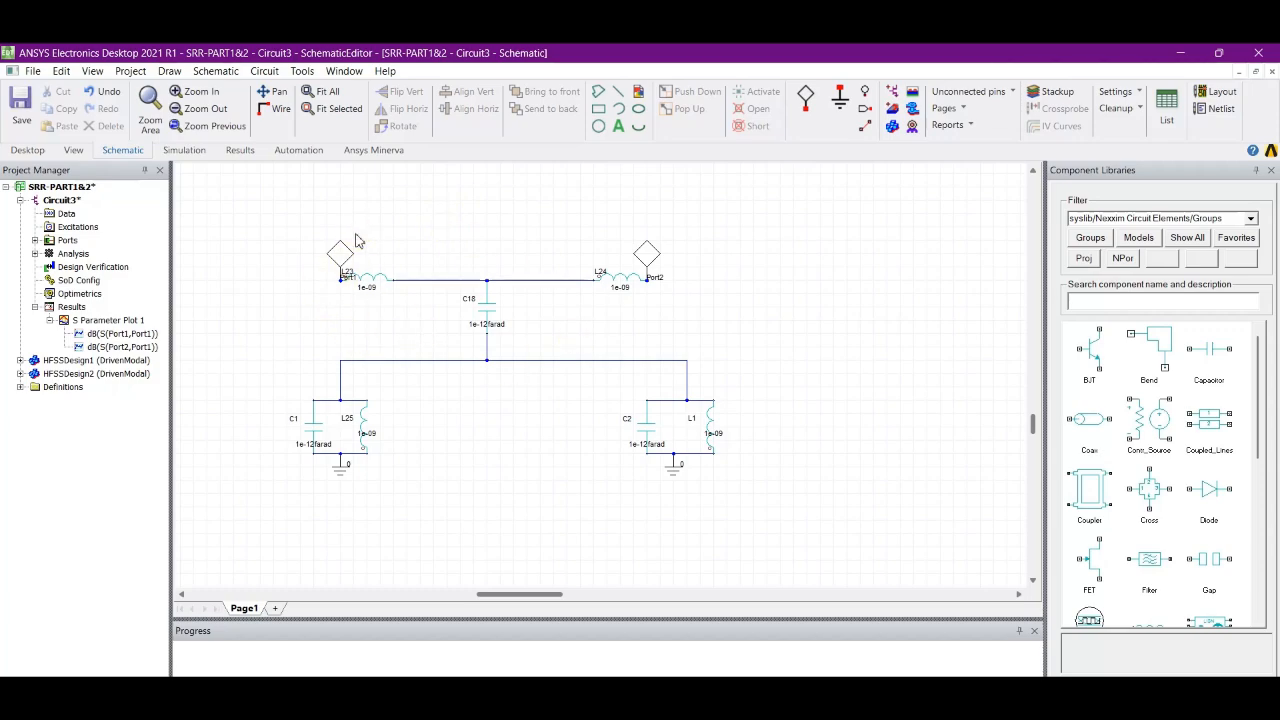
- Set the inductance of the upper inductor at Port1 to a new local variable L1 with value 1e-09
double_click(376, 287)
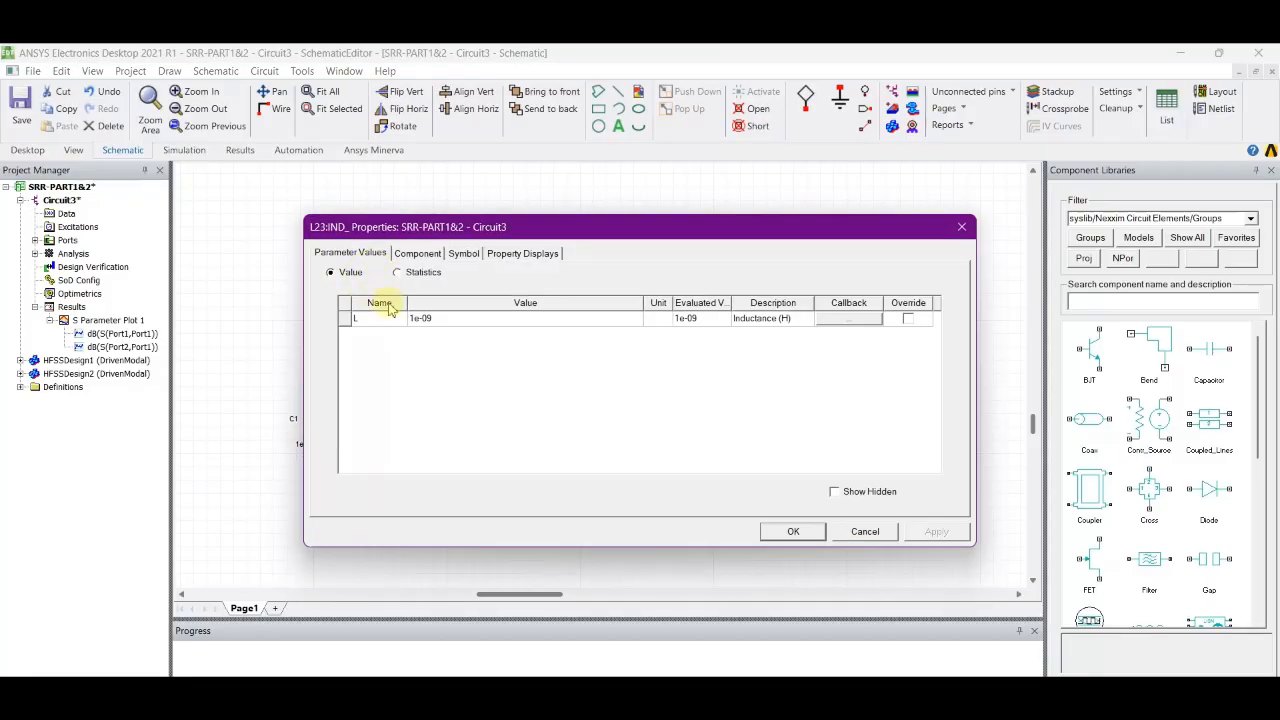
click(442, 318)
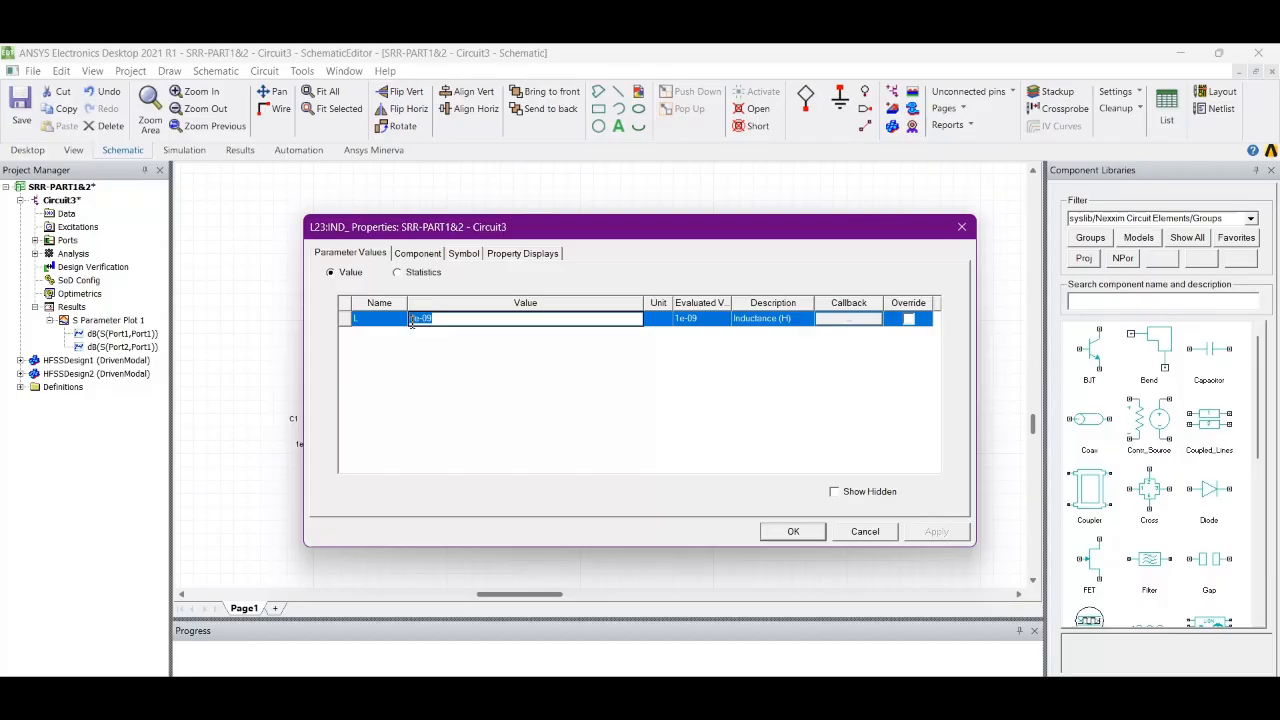
text(l1)
click(818, 534)
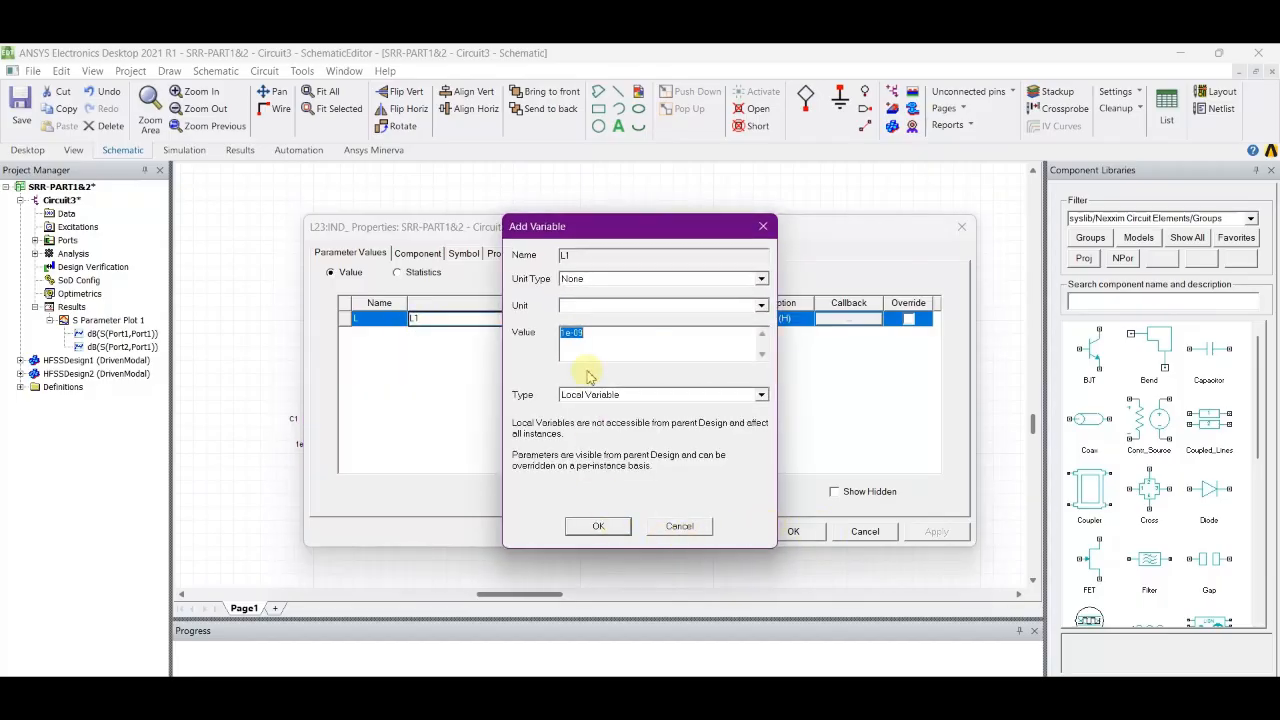
click(596, 528)
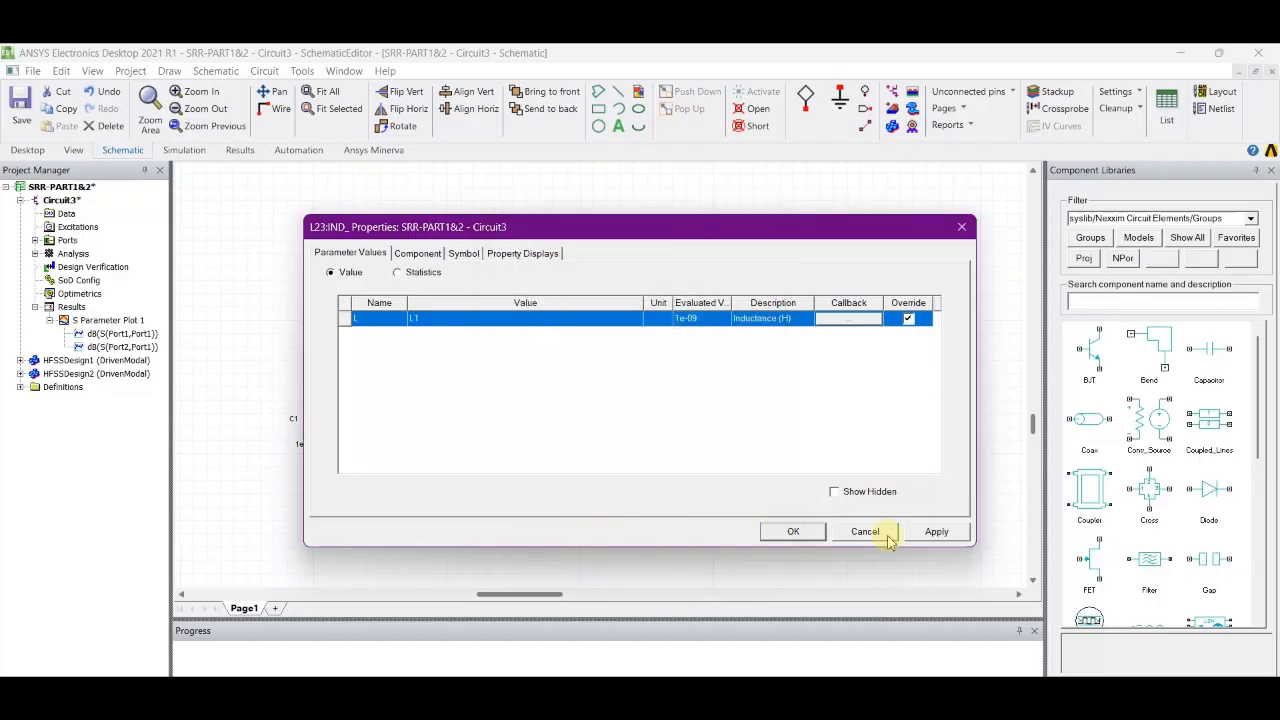
click(936, 531)
click(793, 531)
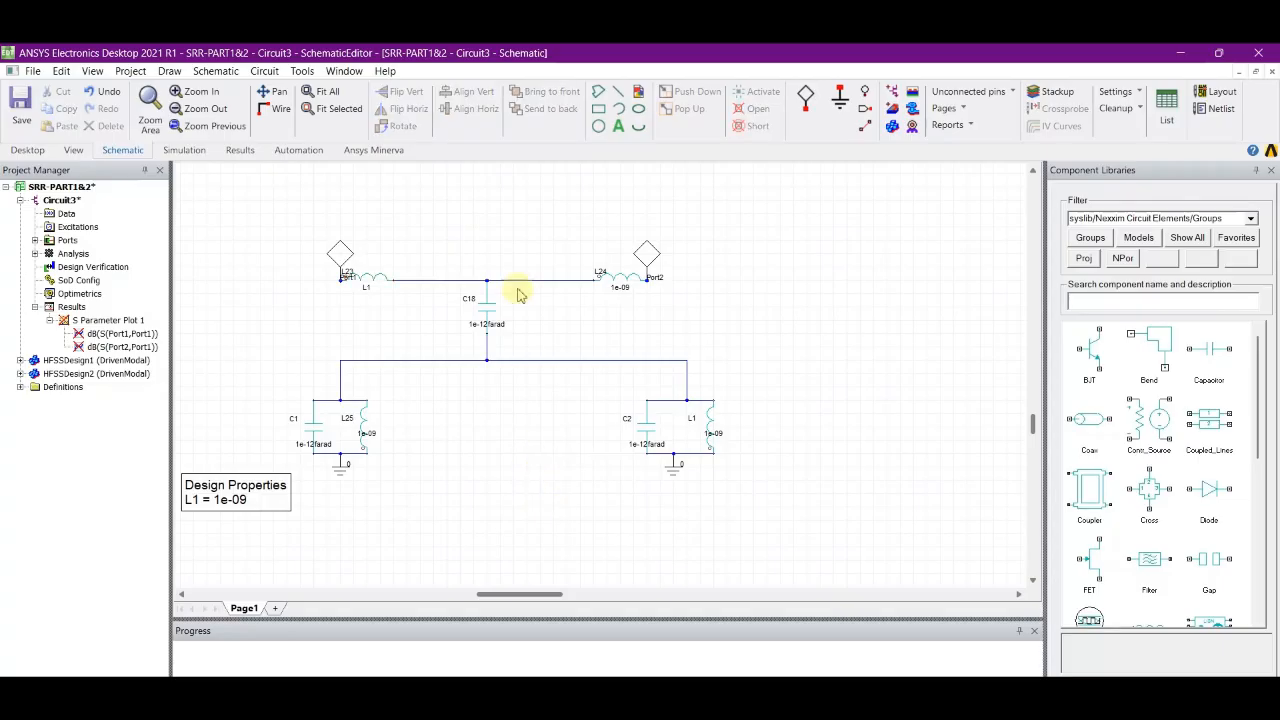
- Set the inductance of the upper inductor at Port2 to a new local variable L2 with value 1e-09
double_click(609, 277)
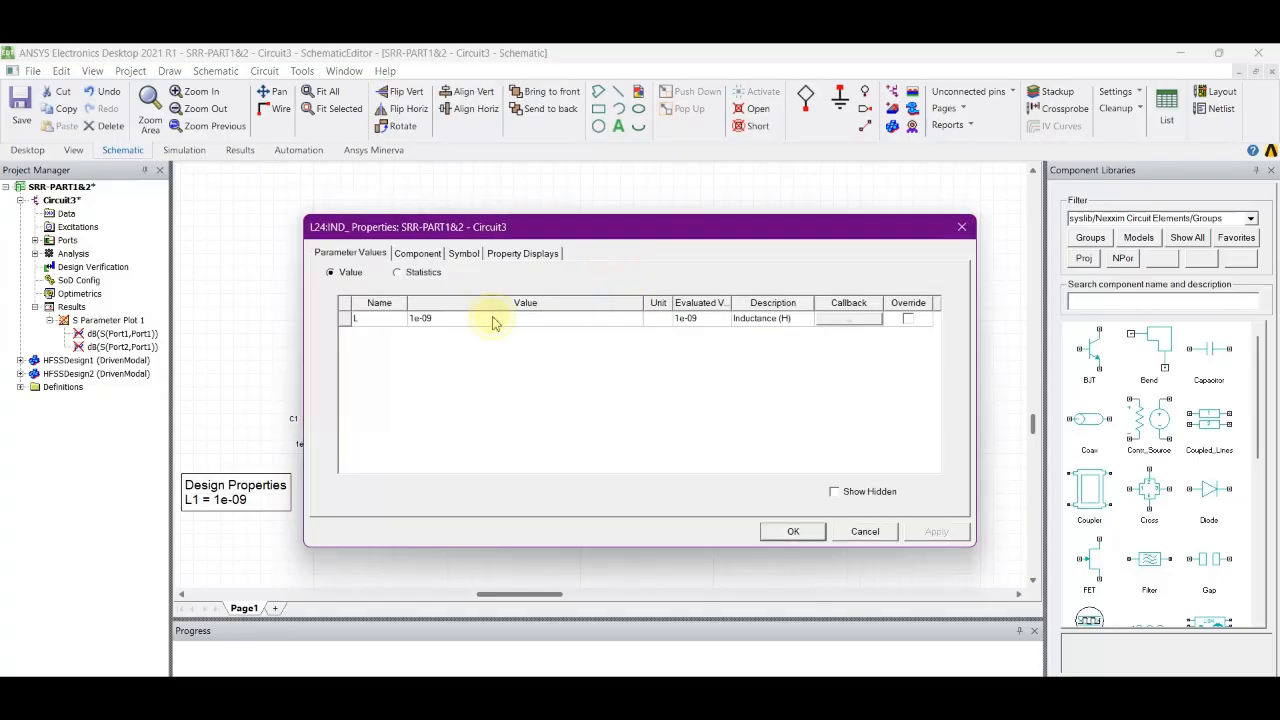
click(489, 317)
text(L2)
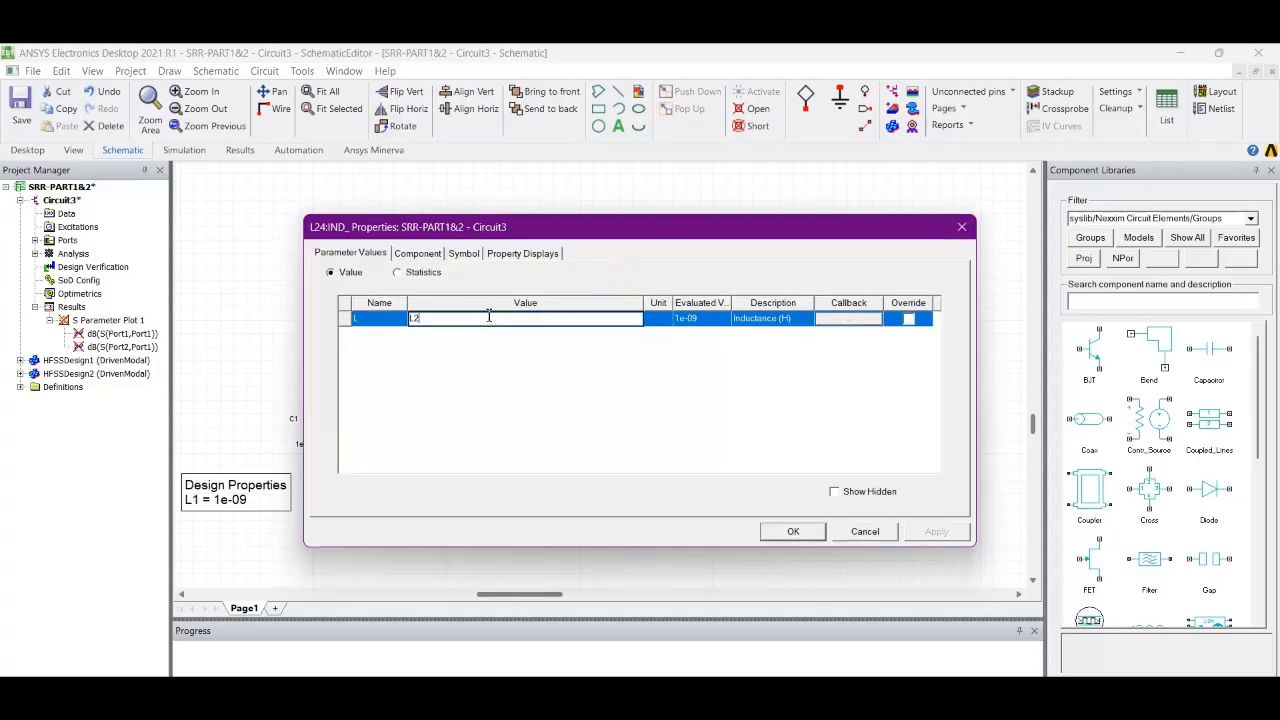
click(790, 533)
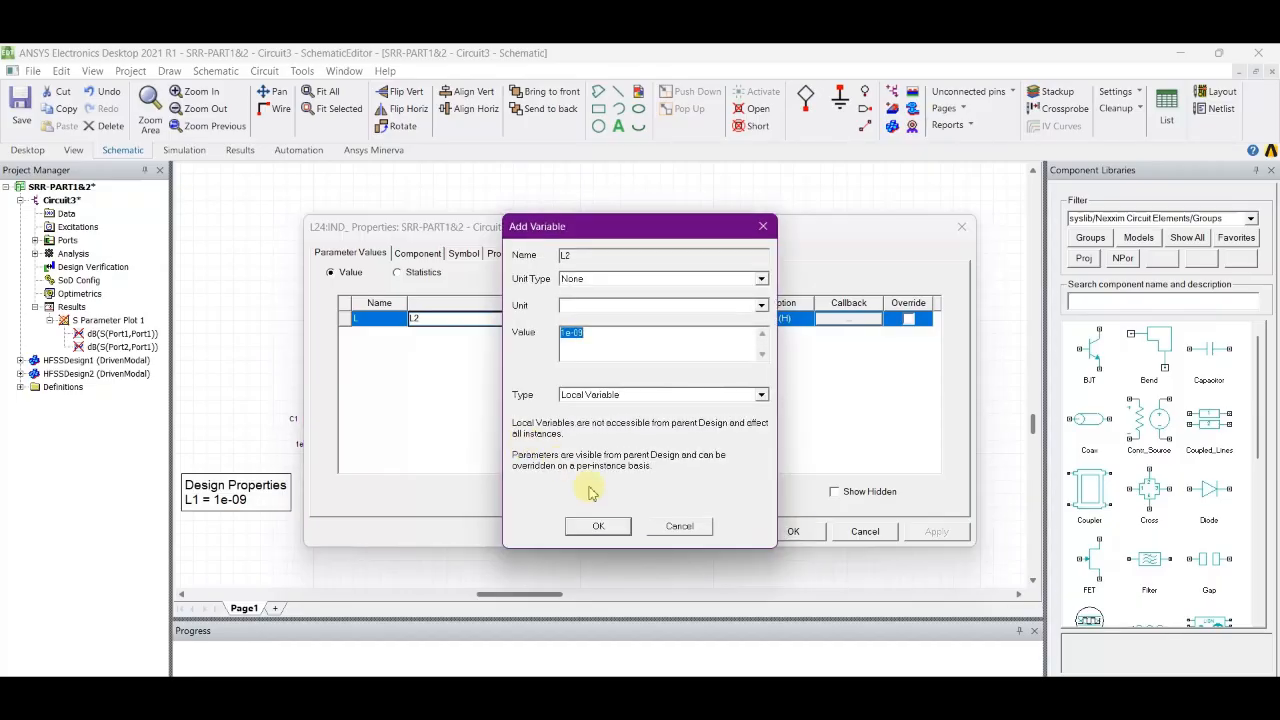
click(598, 526)
click(936, 531)
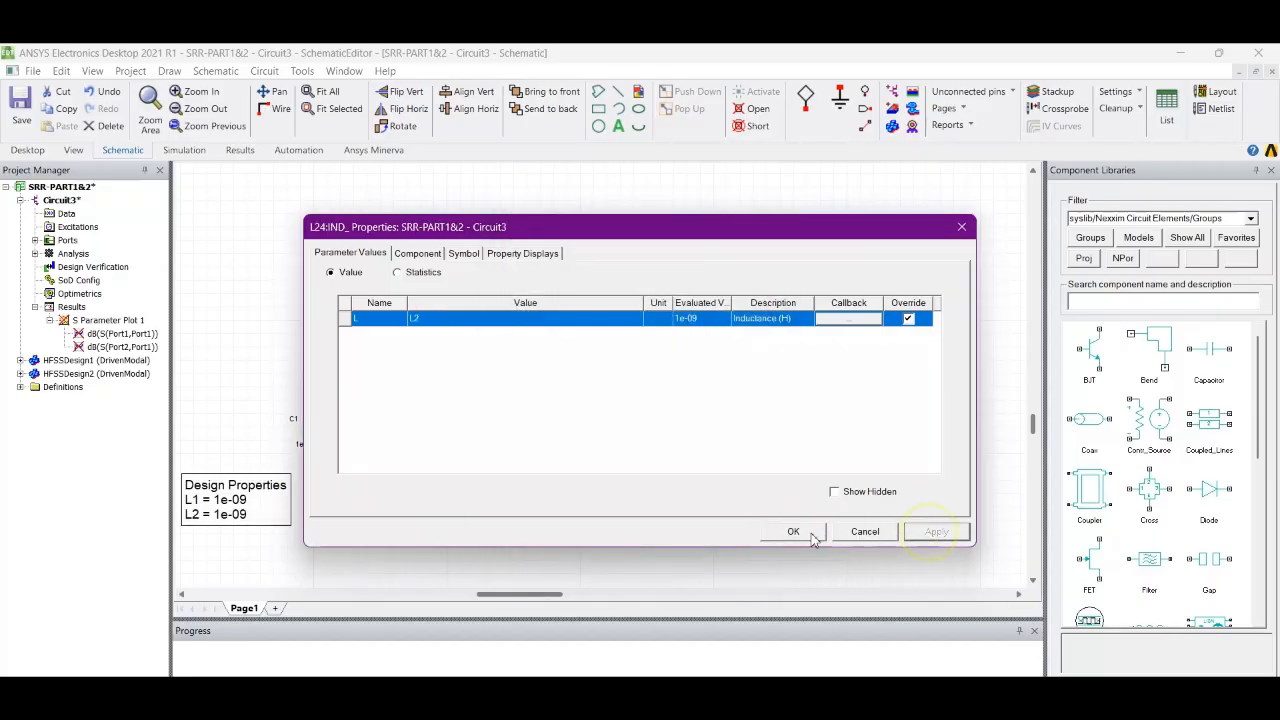
click(793, 531)
click(700, 546)
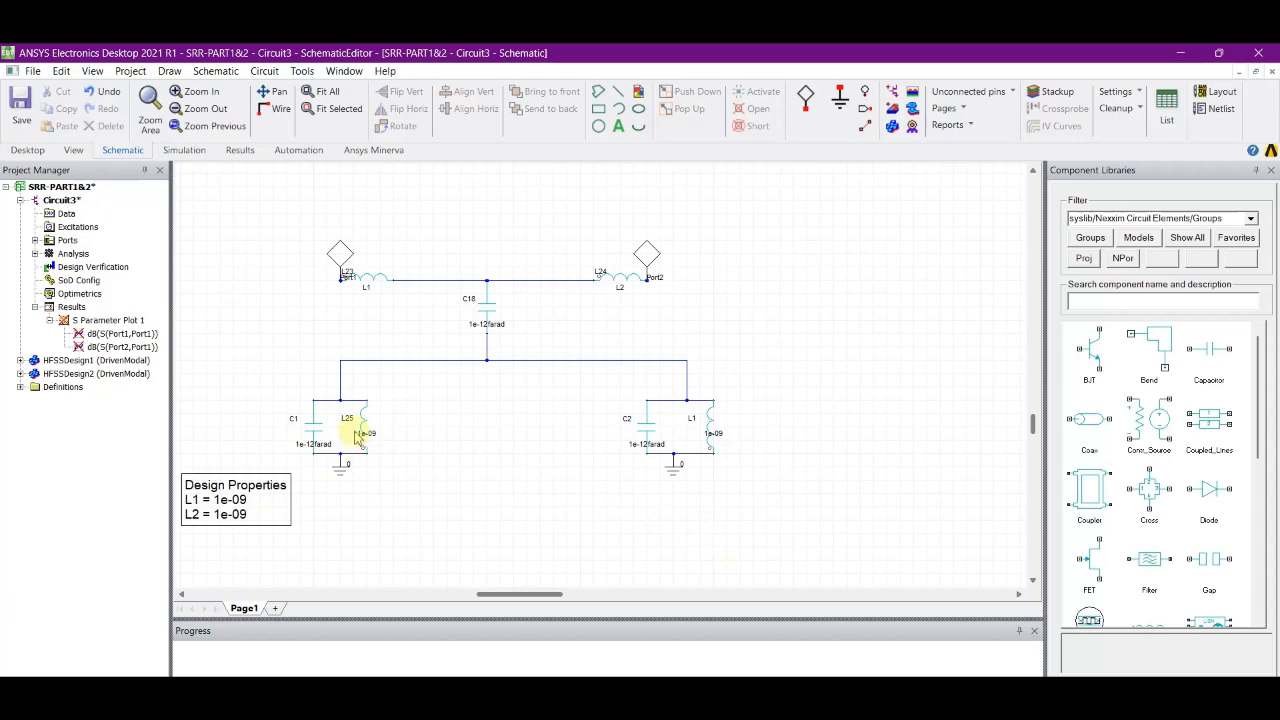
- Set the inductance of the lower-left inductor L25 to a new local variable L3 with value 1e-09
double_click(368, 438)
click(441, 319)
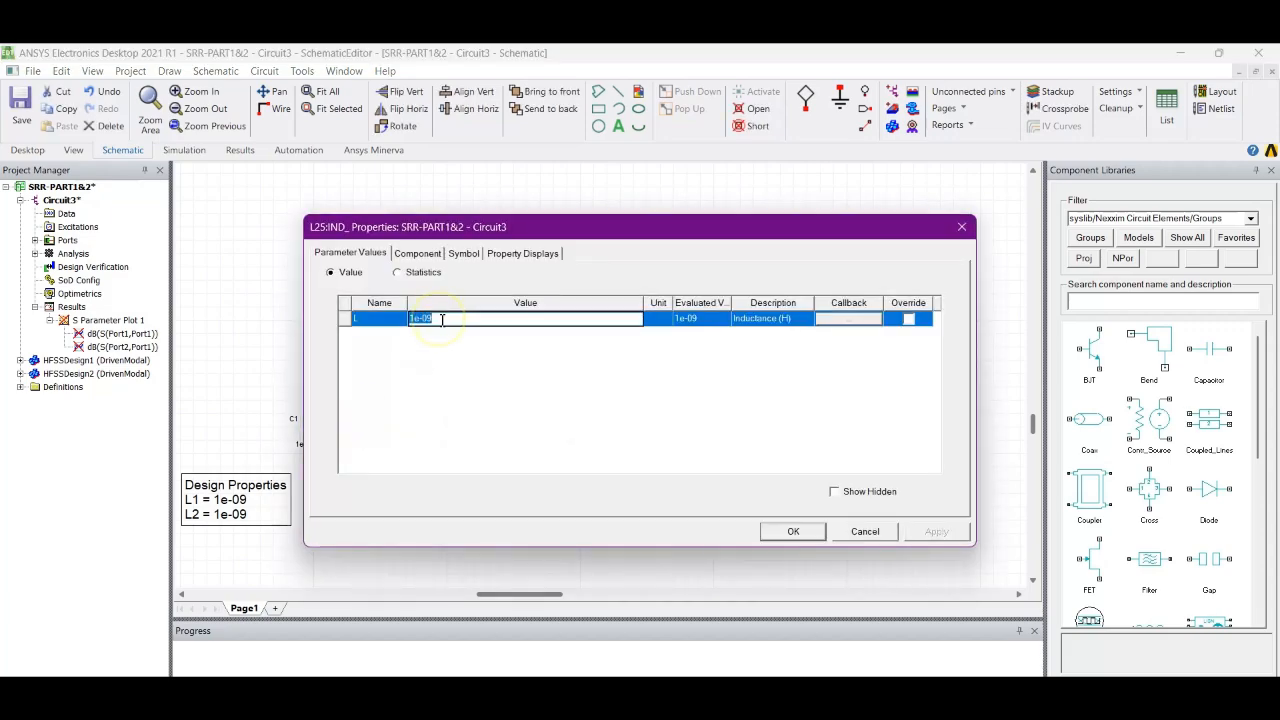
text(L3)
click(449, 386)
click(612, 532)
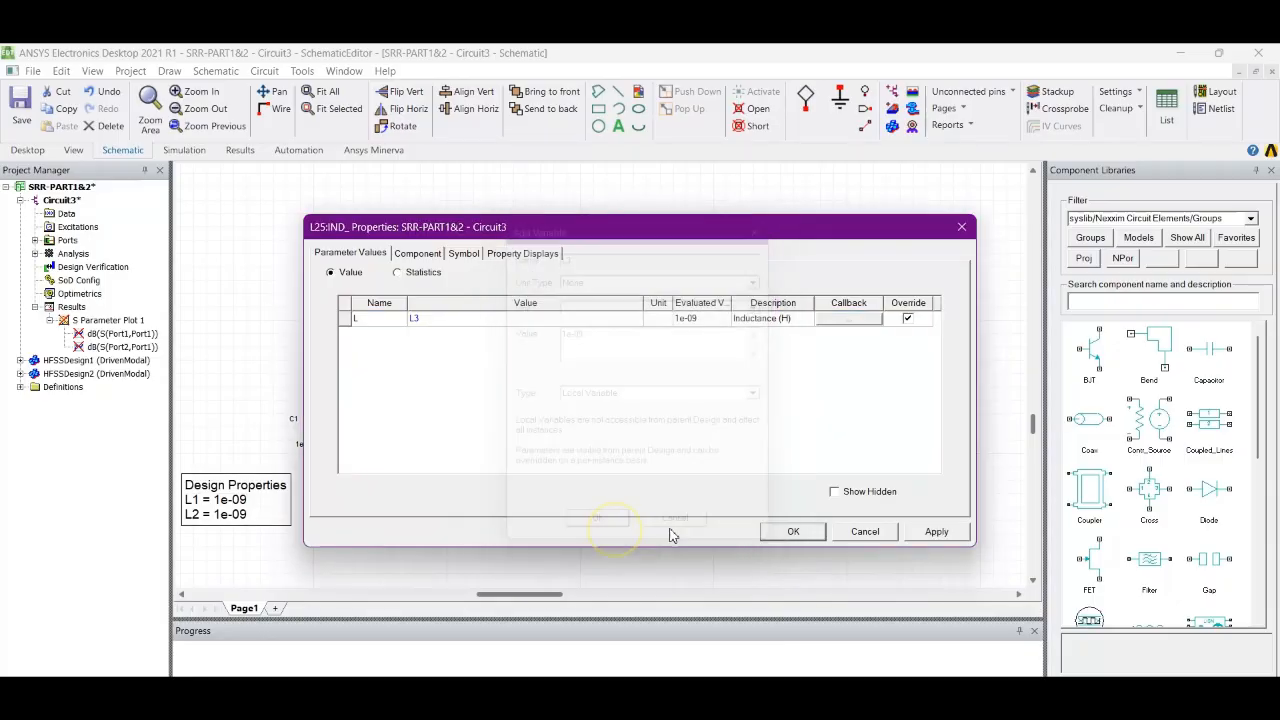
click(908, 535)
click(805, 533)
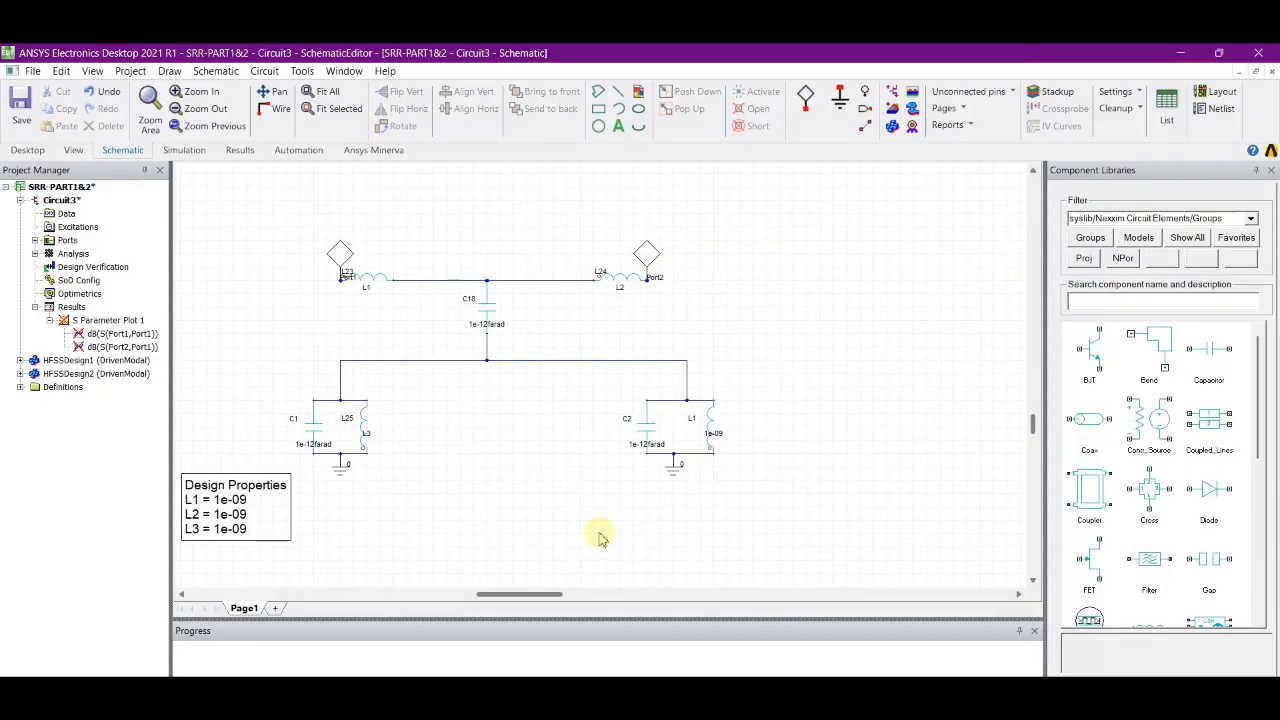
- Set the inductance of the lower-right inductor to a new local variable L4 with value 1e-09
double_click(712, 440)
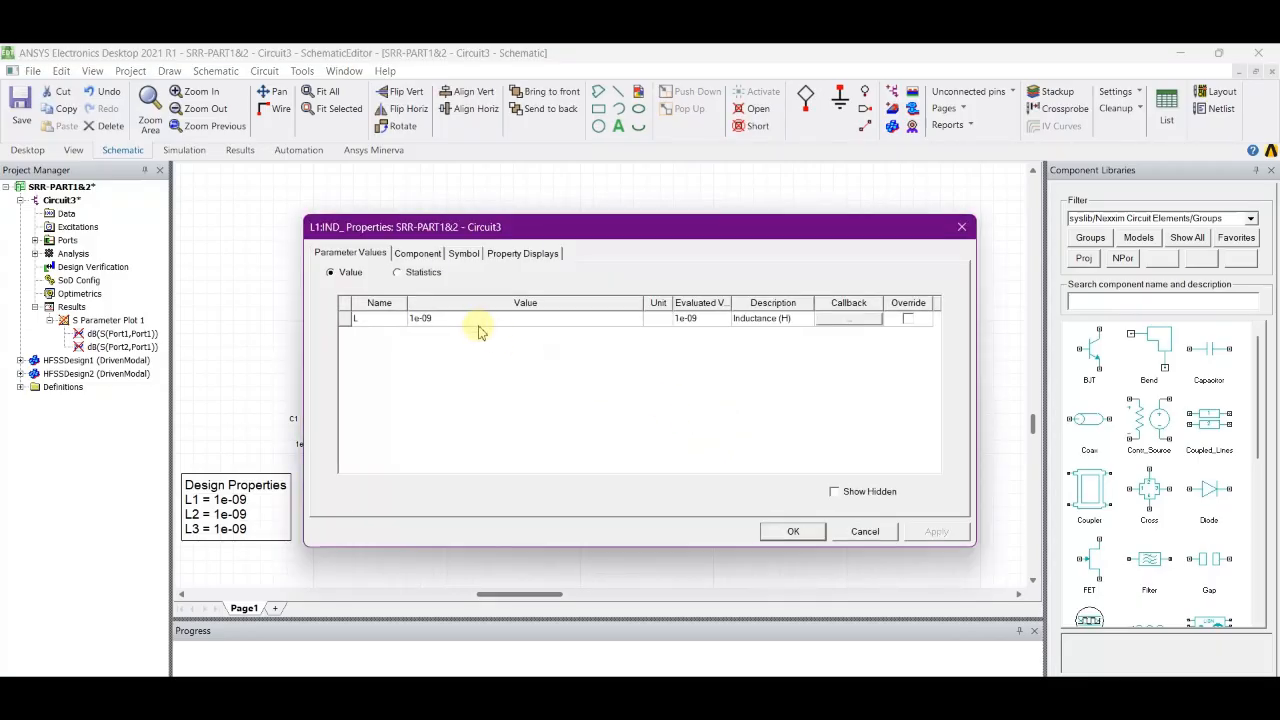
click(476, 318)
text(L)
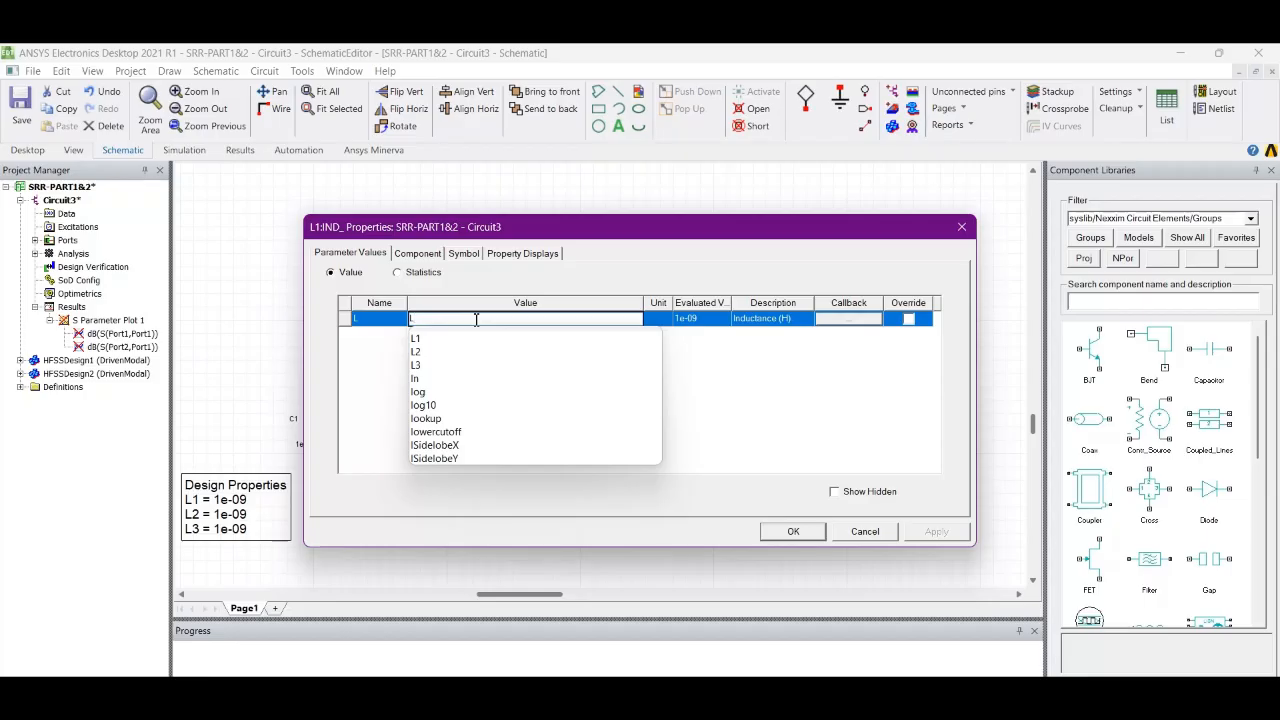
text(4)
click(562, 451)
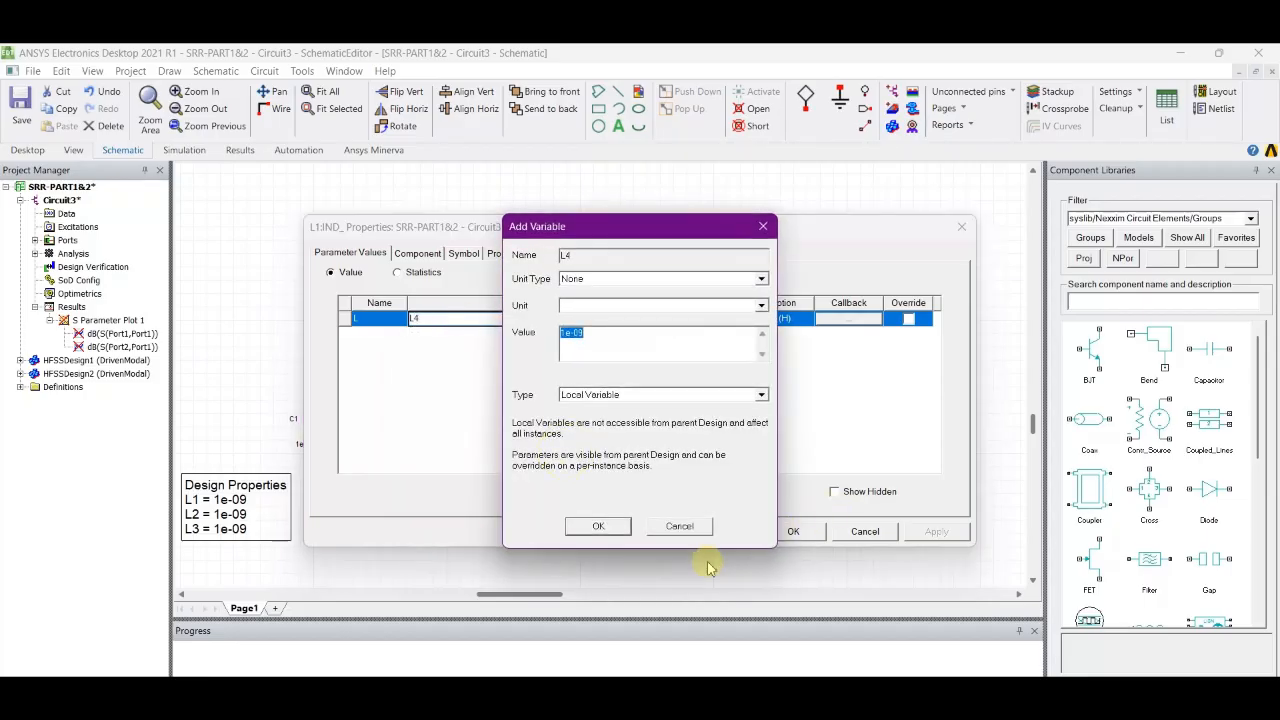
click(598, 526)
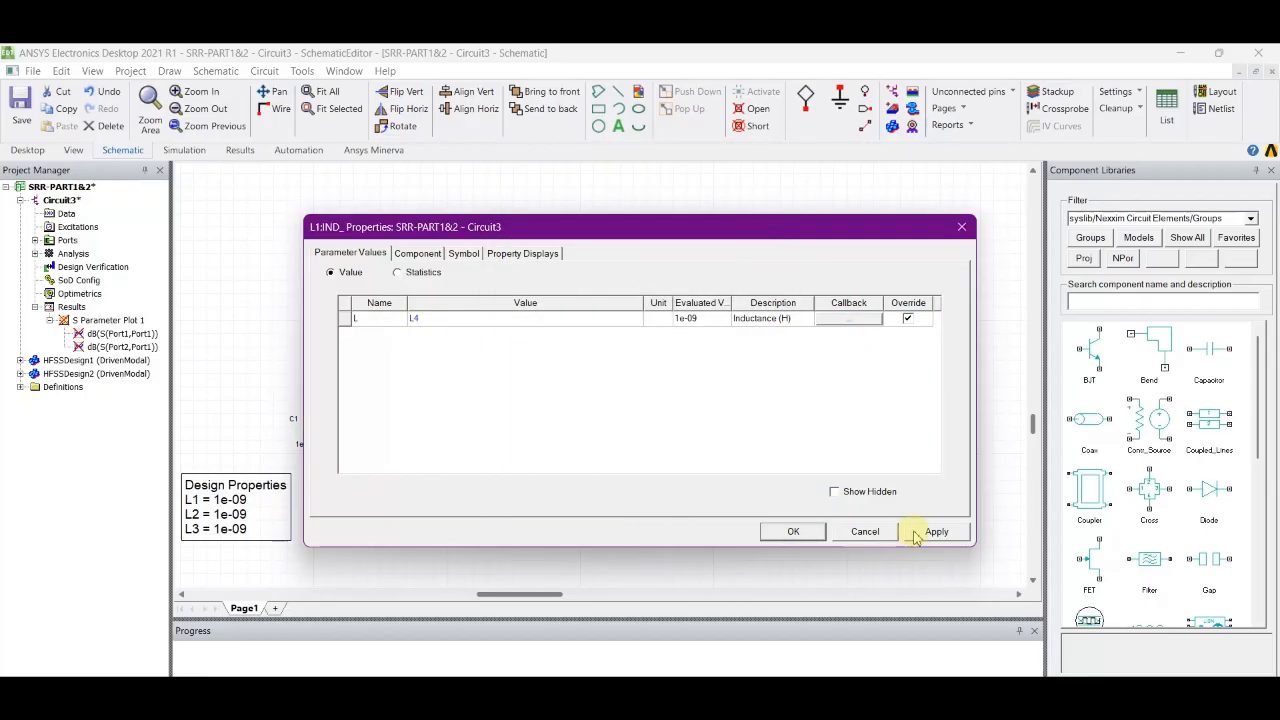
click(805, 532)
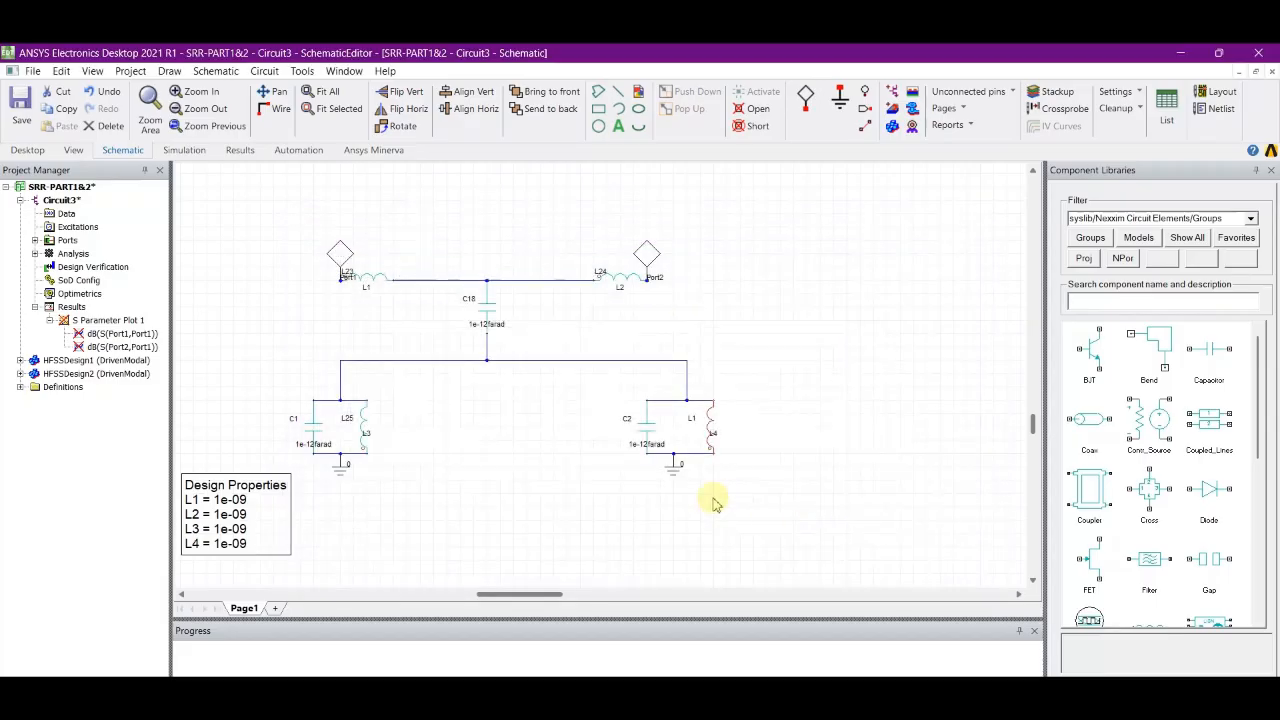
- Set the capacitance of the central capacitor C18 to a new local variable C1 with value 1e-12 farad
double_click(489, 332)
click(453, 320)
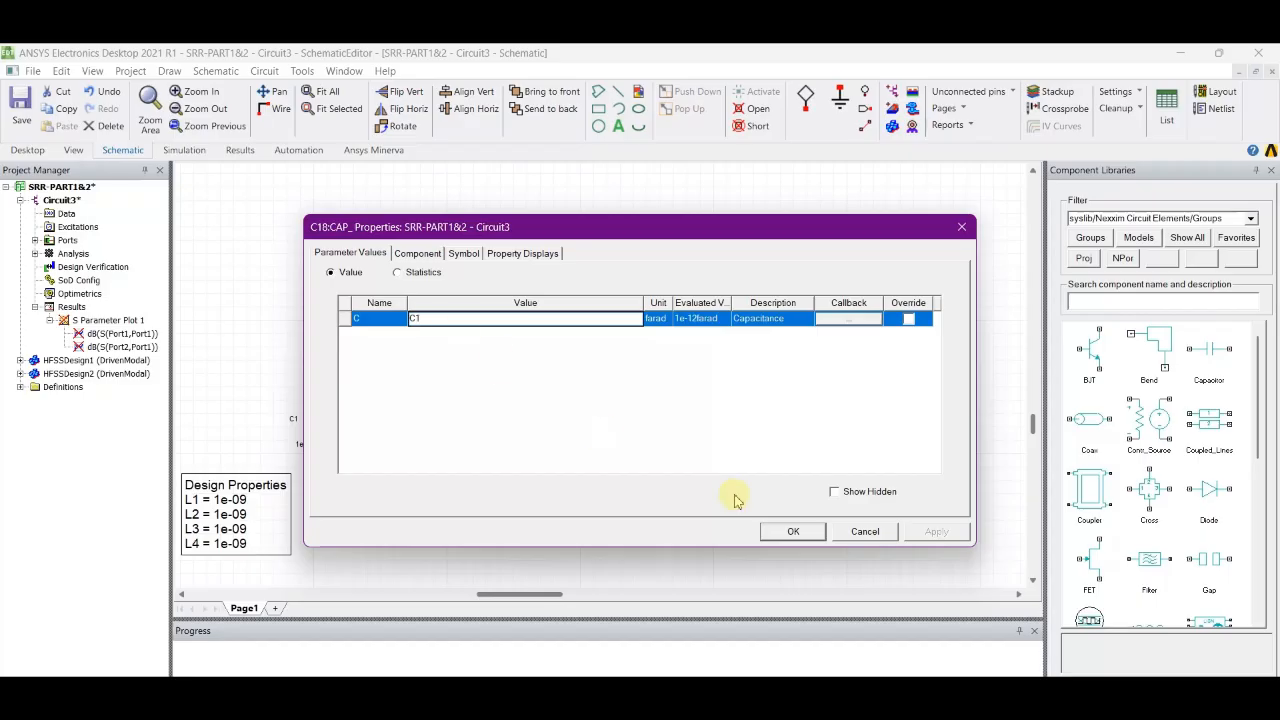
text(C1)
click(795, 531)
click(600, 522)
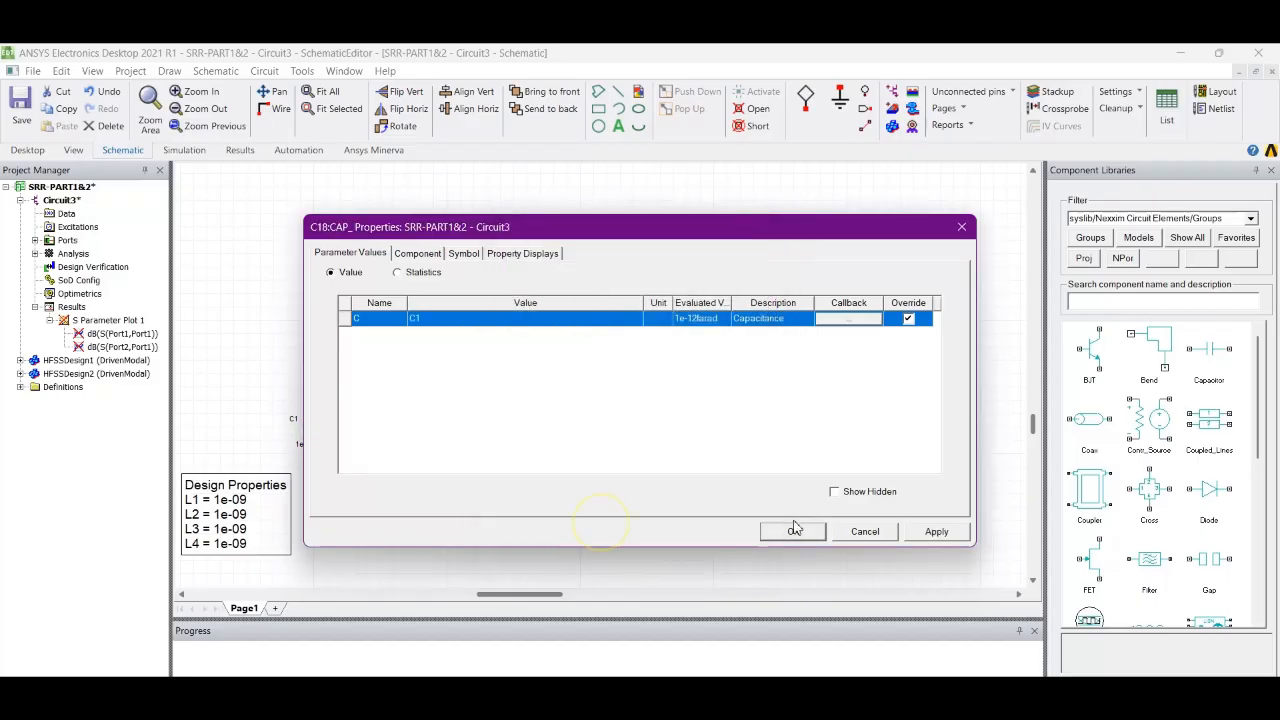
click(912, 533)
click(812, 538)
- Set the capacitance of the lower-left capacitor to a new local variable C2 with value 1e-12 farad
double_click(315, 430)
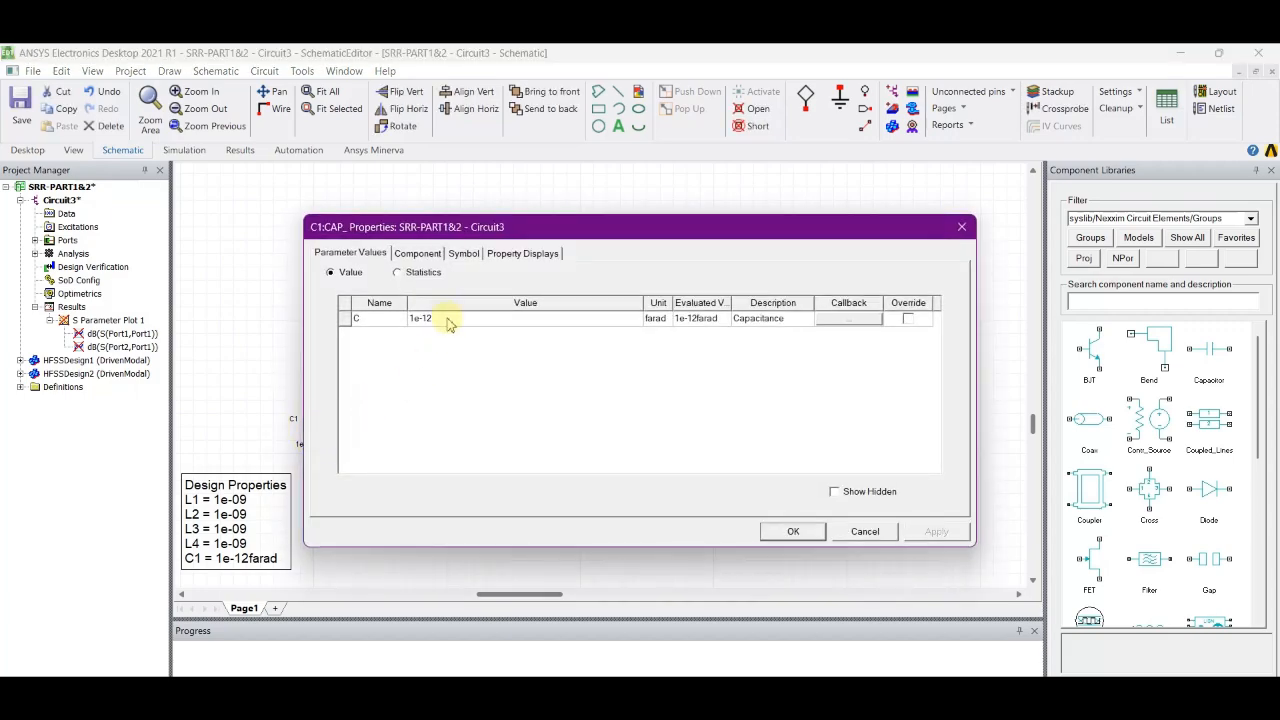
click(453, 318)
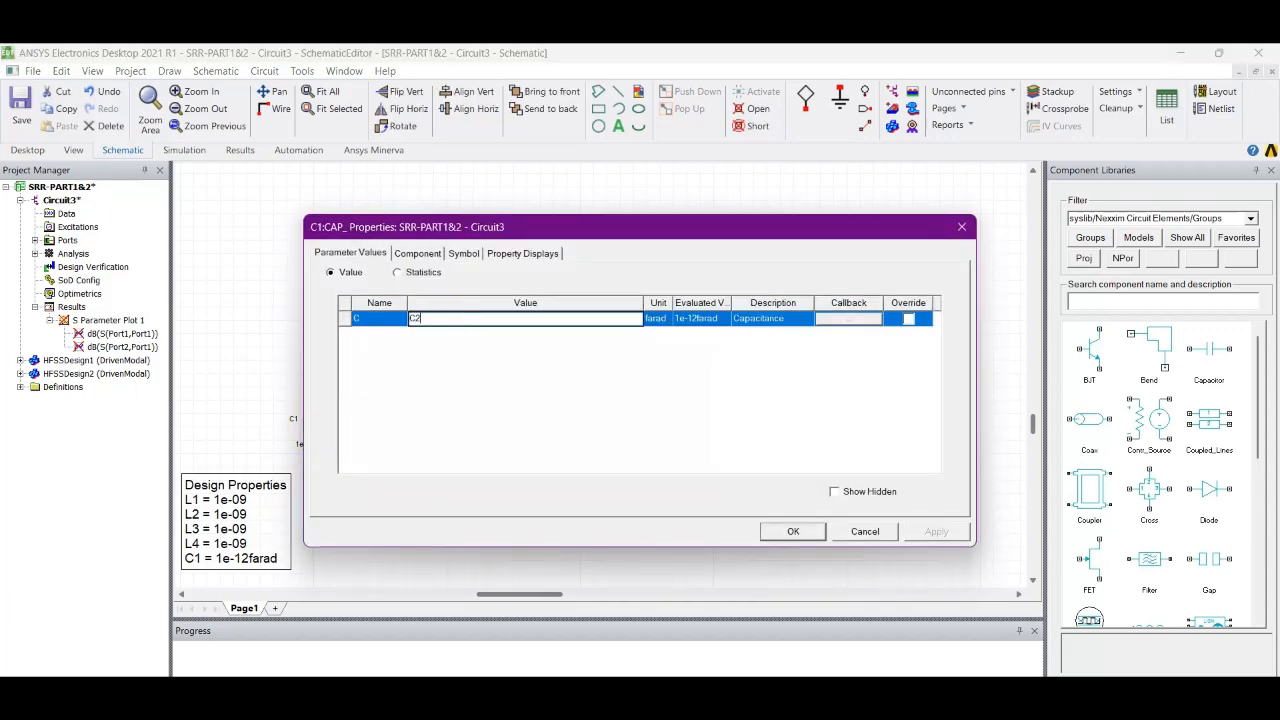
click(793, 533)
click(605, 530)
click(776, 531)
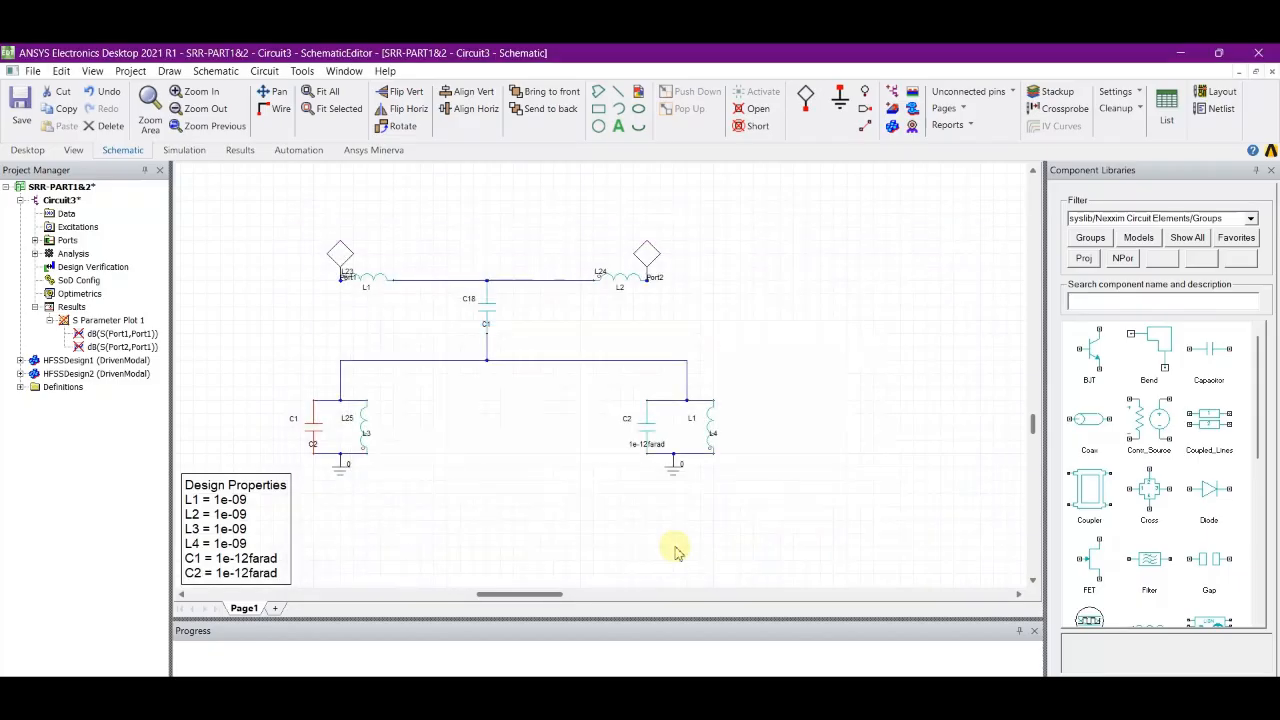
- Set the lower-right capacitor's capacitance to a new local variable C3 with value 1e-12 farad, and move the Design Properties text box higher beside the circuit
double_click(645, 435)
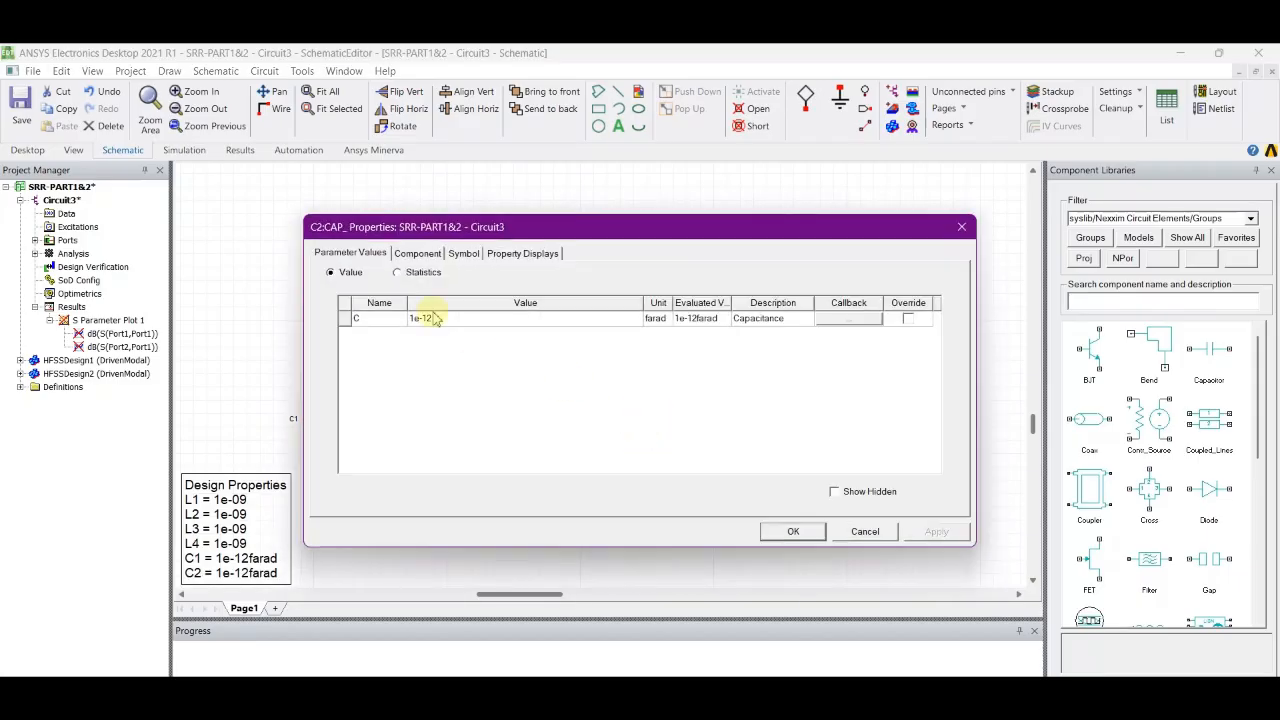
click(453, 318)
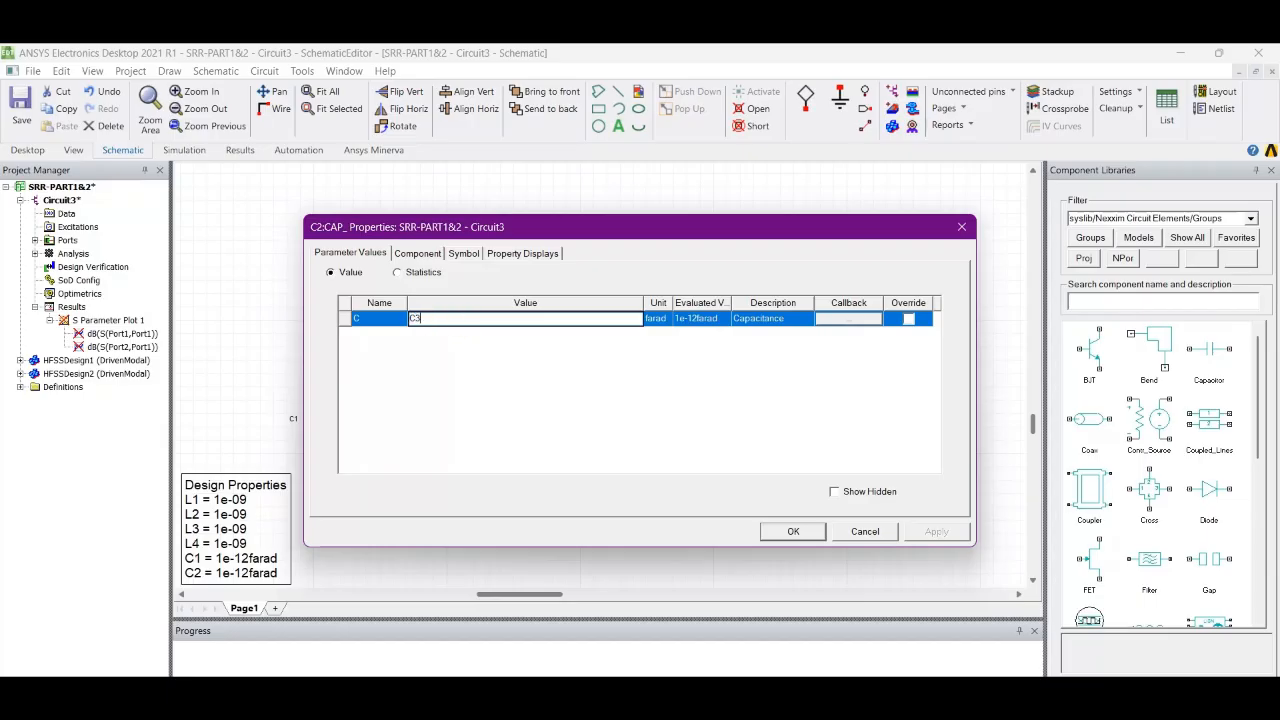
text(C3)
click(777, 530)
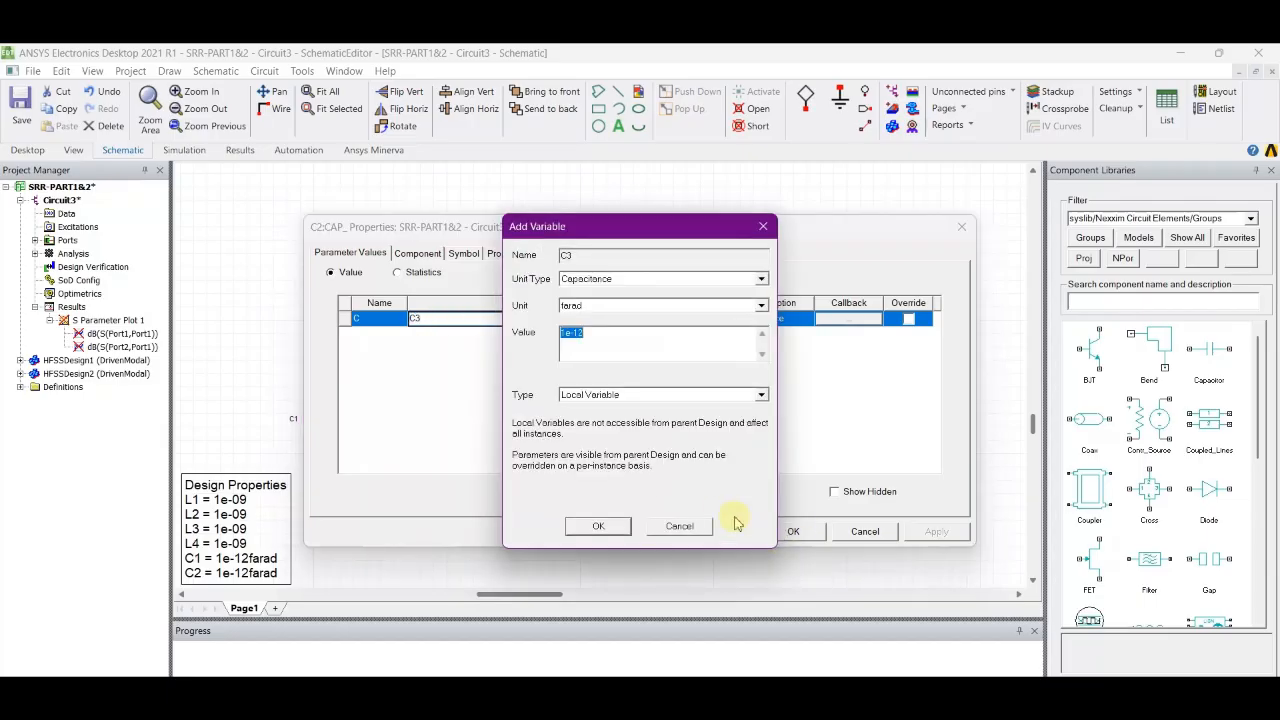
click(612, 528)
click(790, 531)
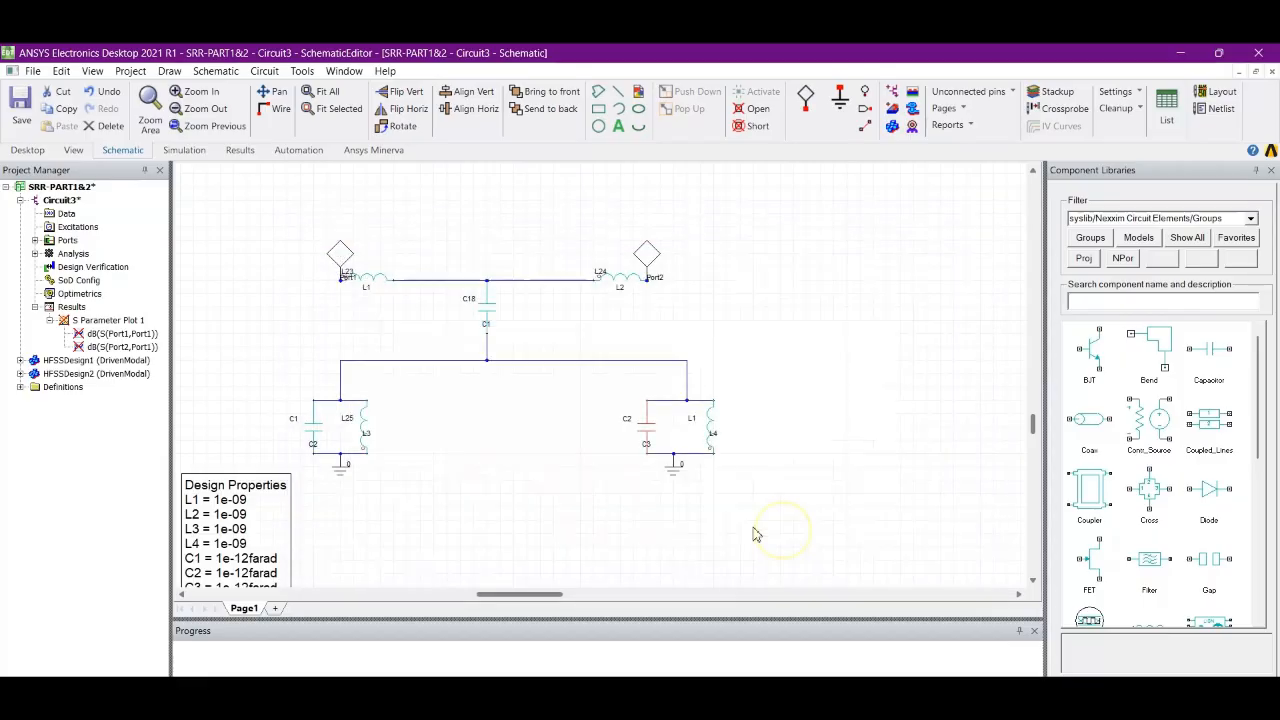
drag(243, 486, 246, 344)
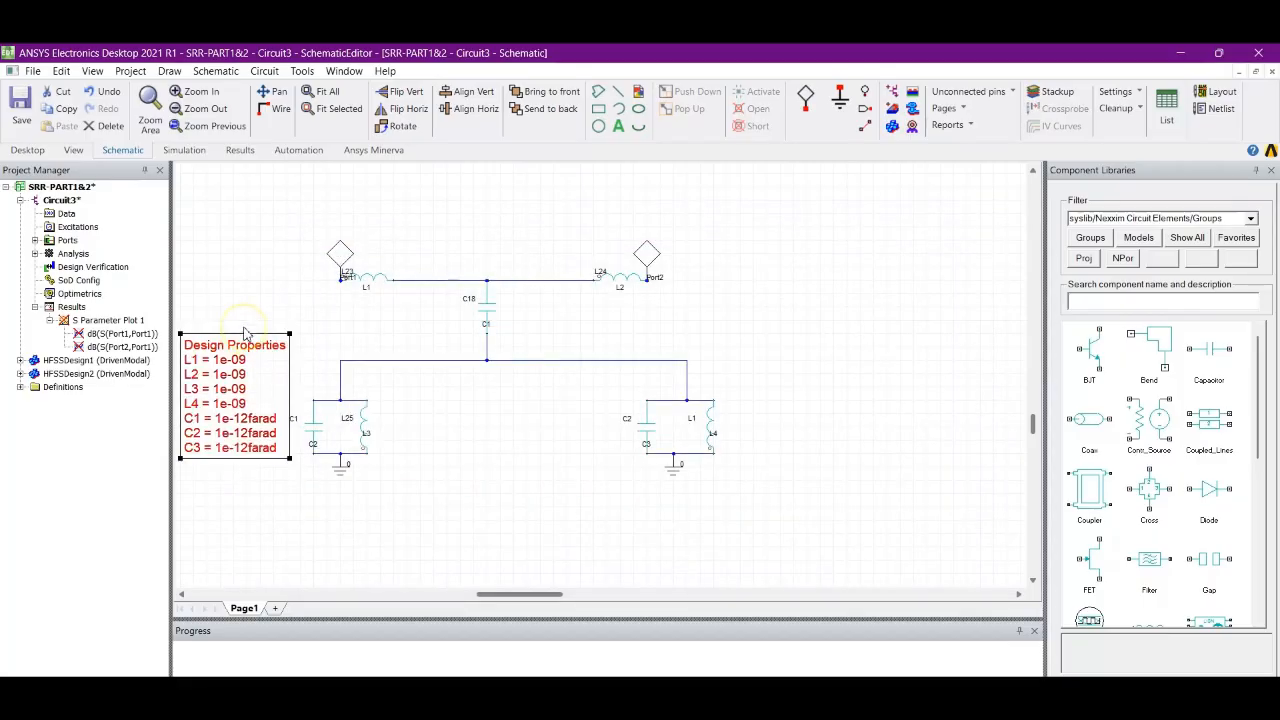
click(240, 298)
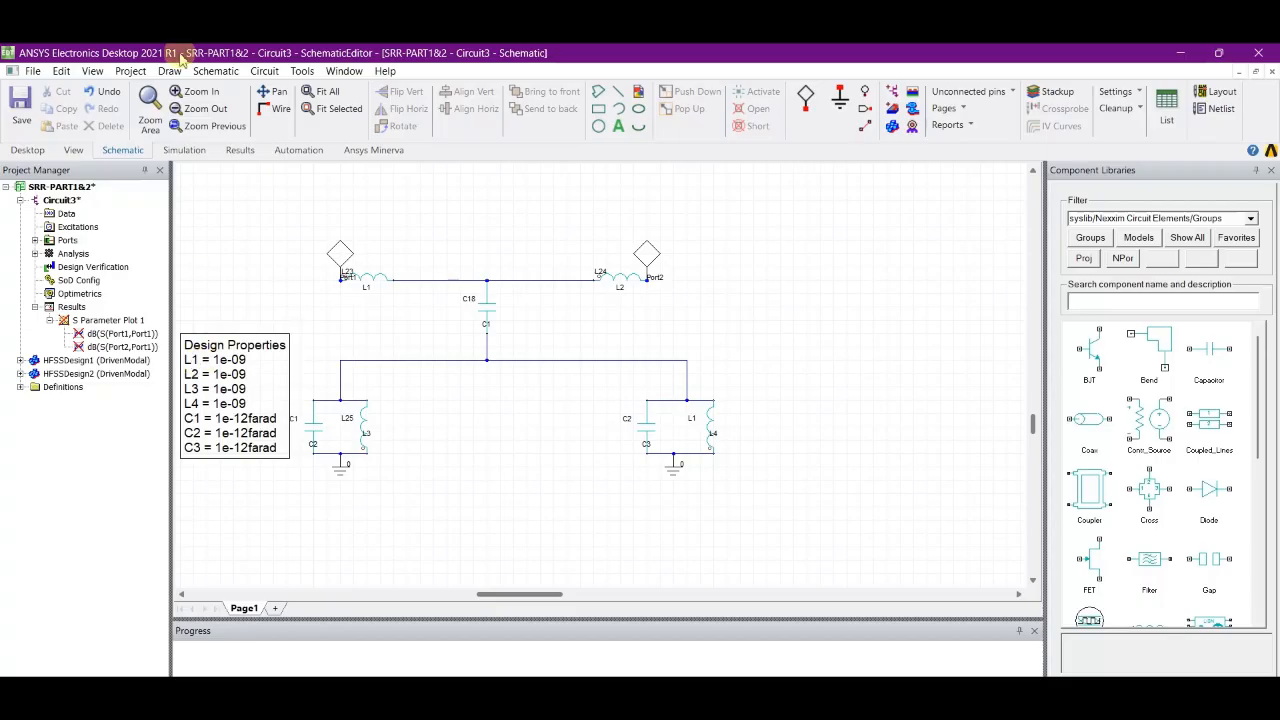
- Include the local variables L1, L2, L3, L4, C1, C2 and C3 for tuning in the design properties
click(262, 72)
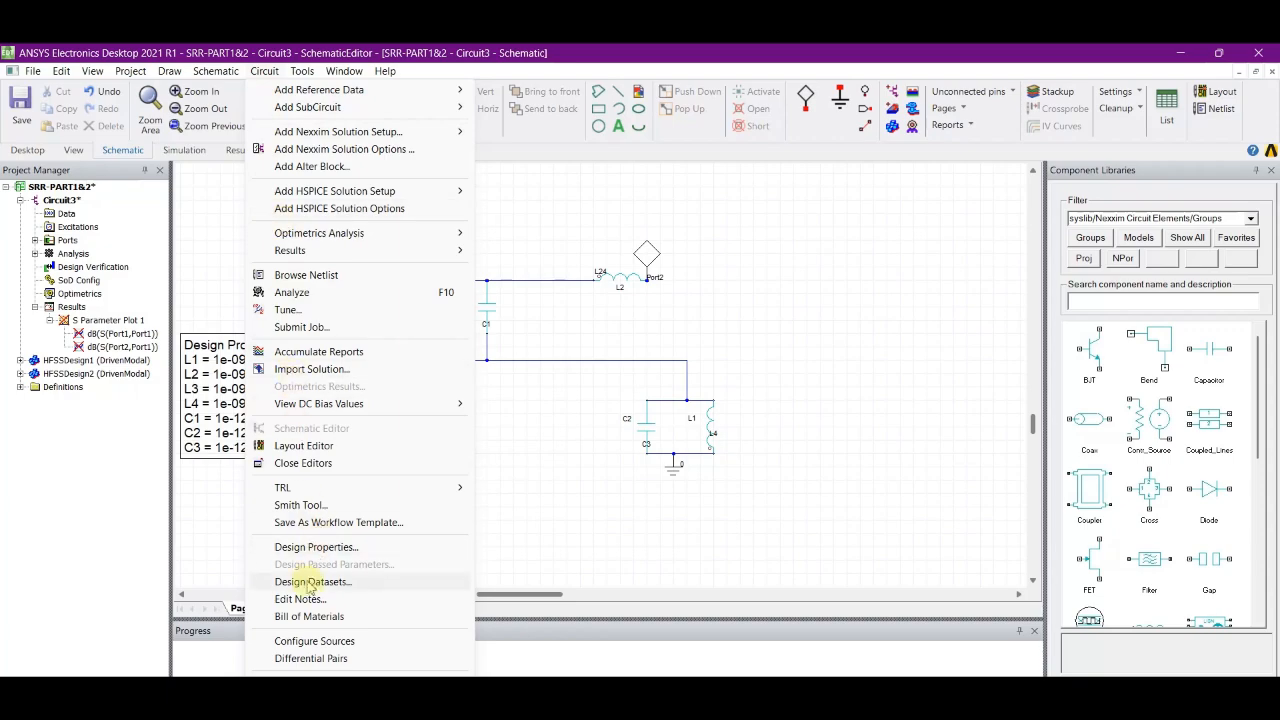
click(315, 548)
click(567, 272)
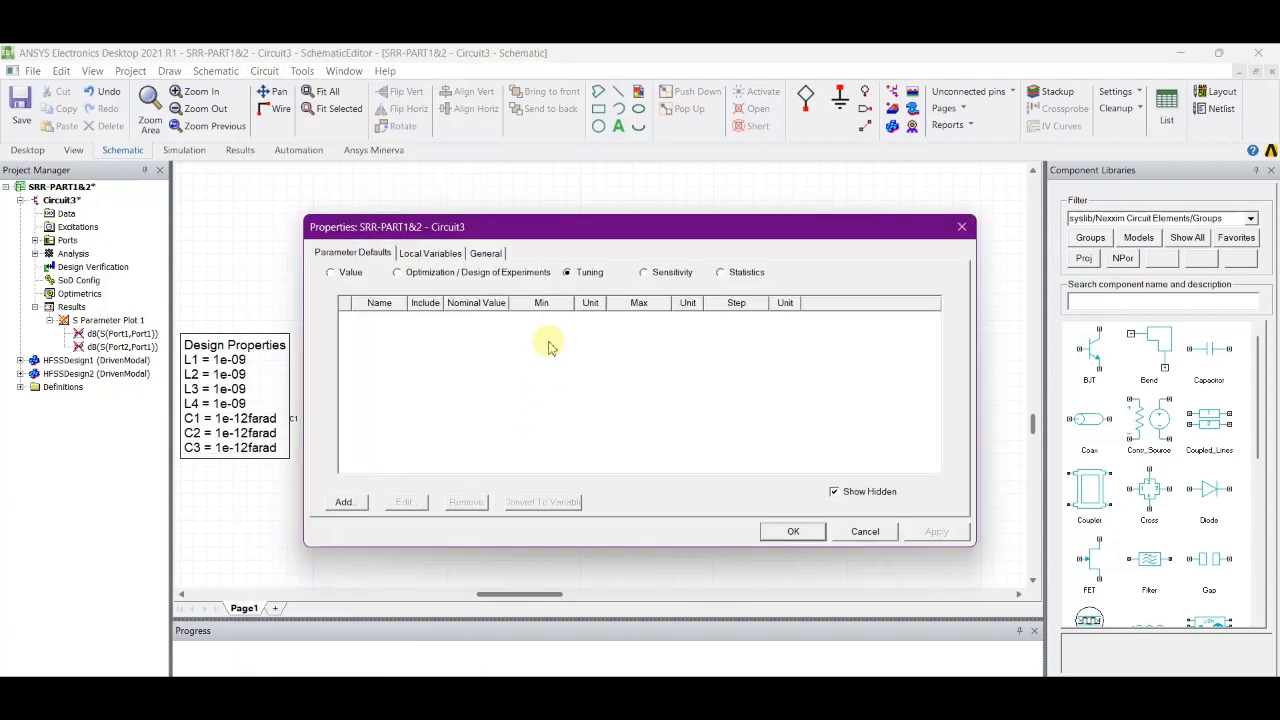
click(428, 255)
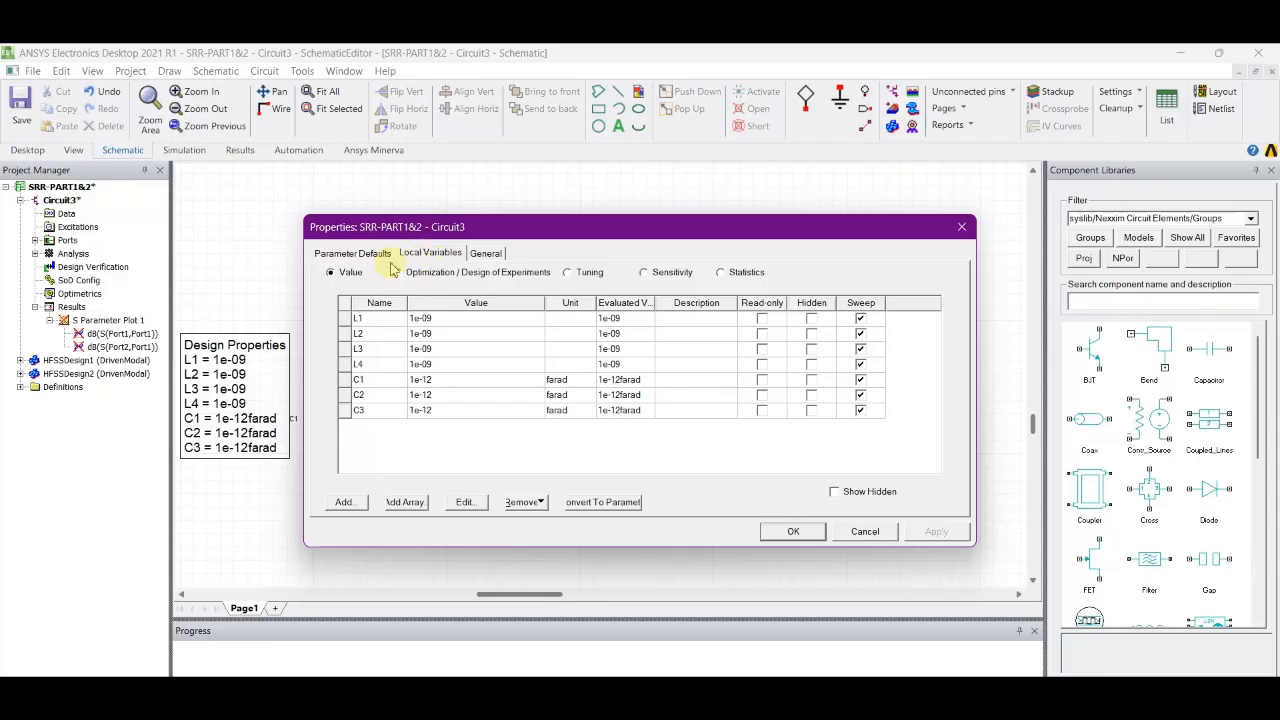
click(355, 254)
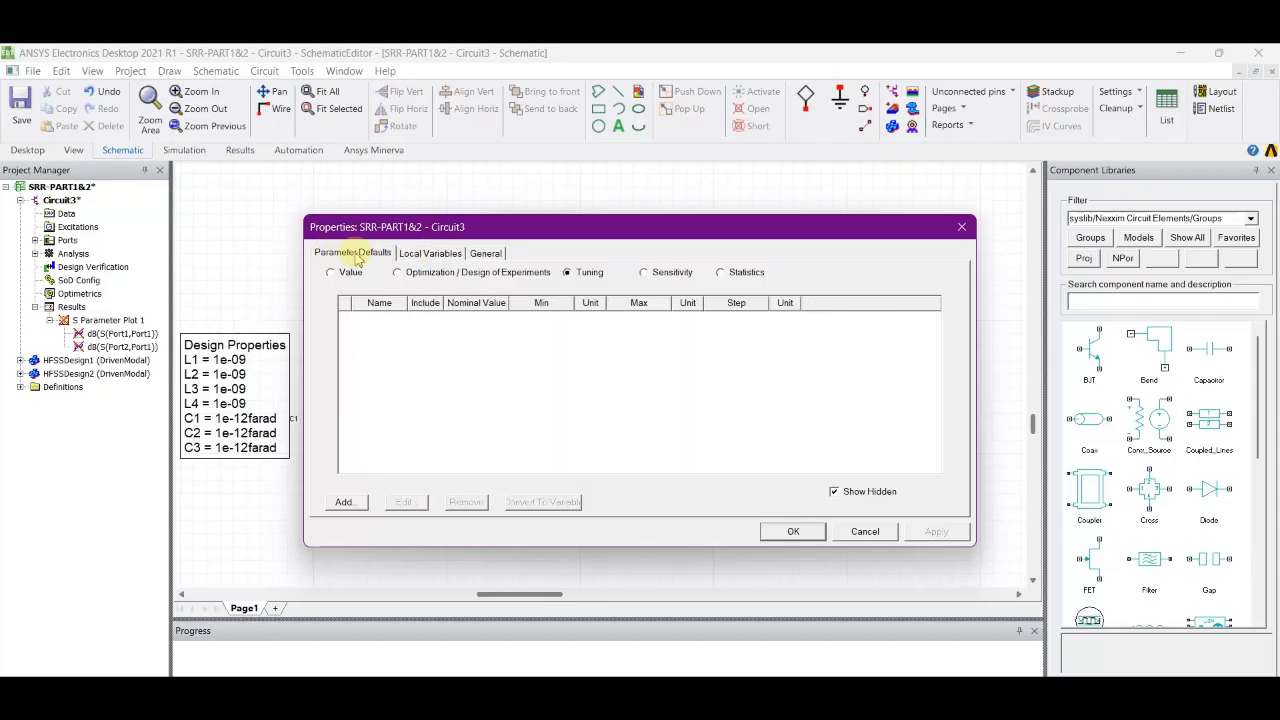
click(409, 259)
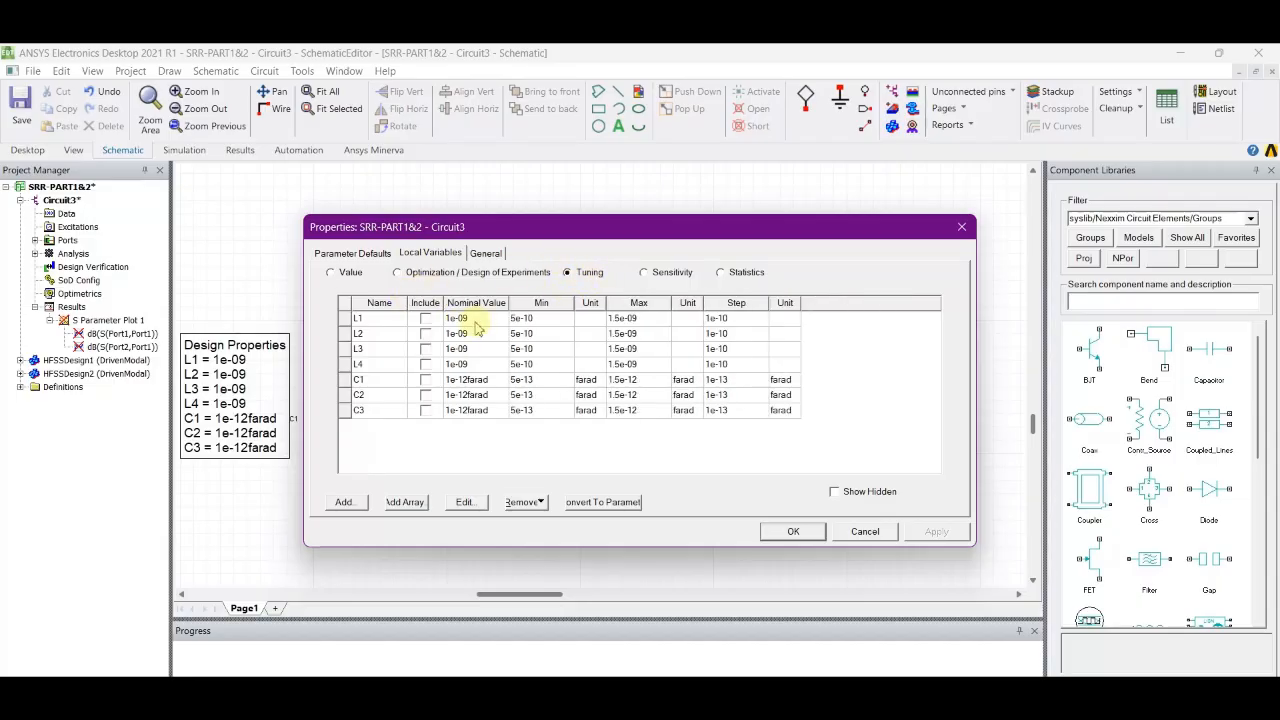
click(425, 319)
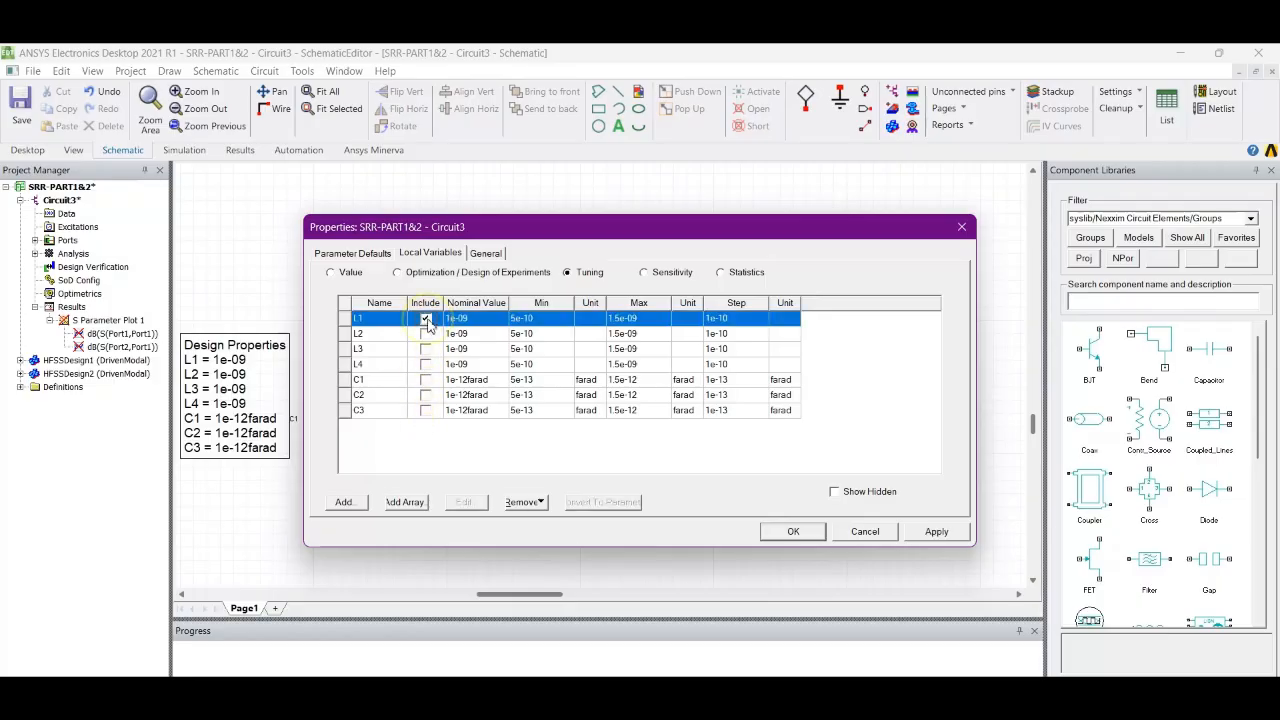
click(425, 334)
click(426, 349)
click(425, 364)
click(425, 380)
click(425, 395)
click(425, 410)
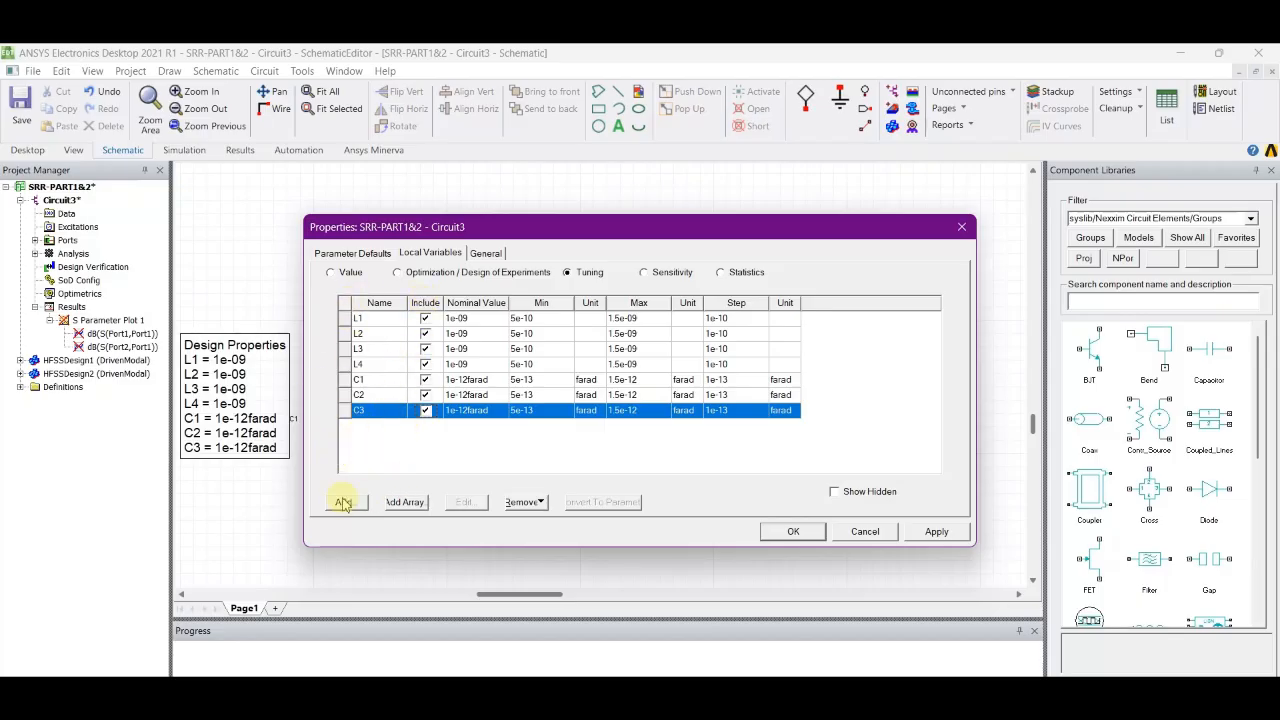
click(806, 537)
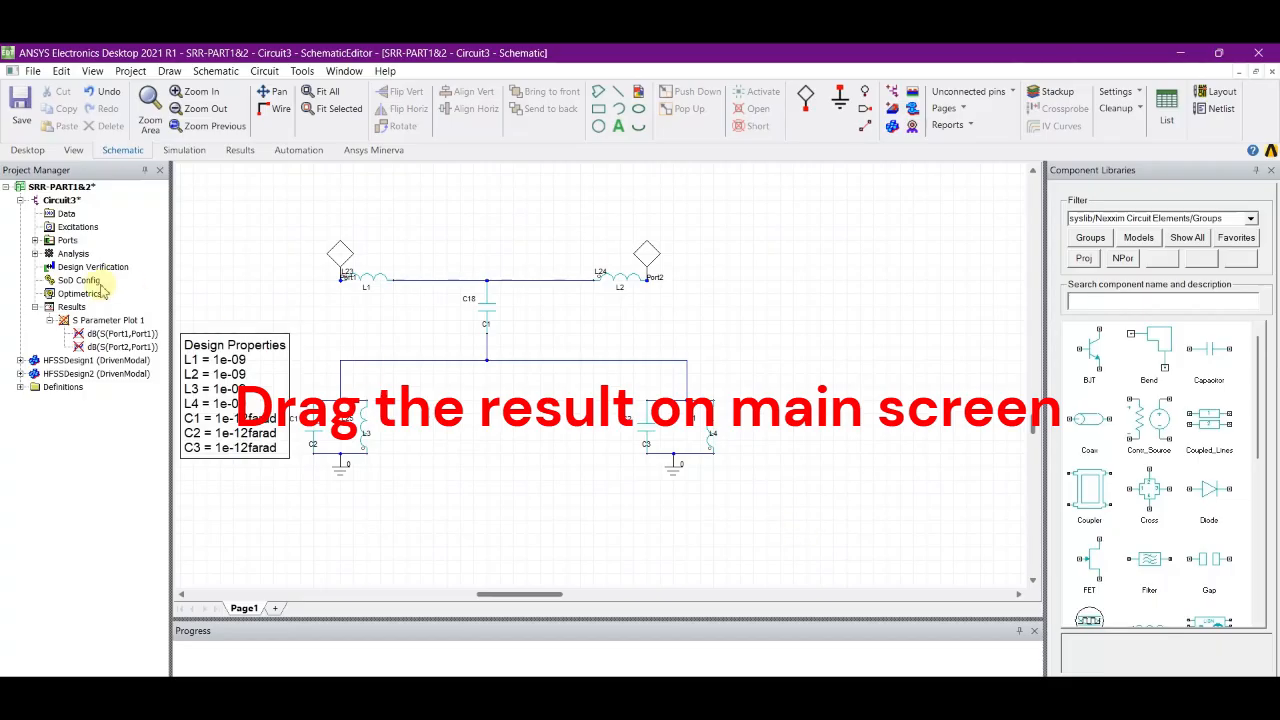
- Place S Parameter Plot 1 on the schematic sheet and shift it toward the circuit's right side
drag(90, 320, 766, 288)
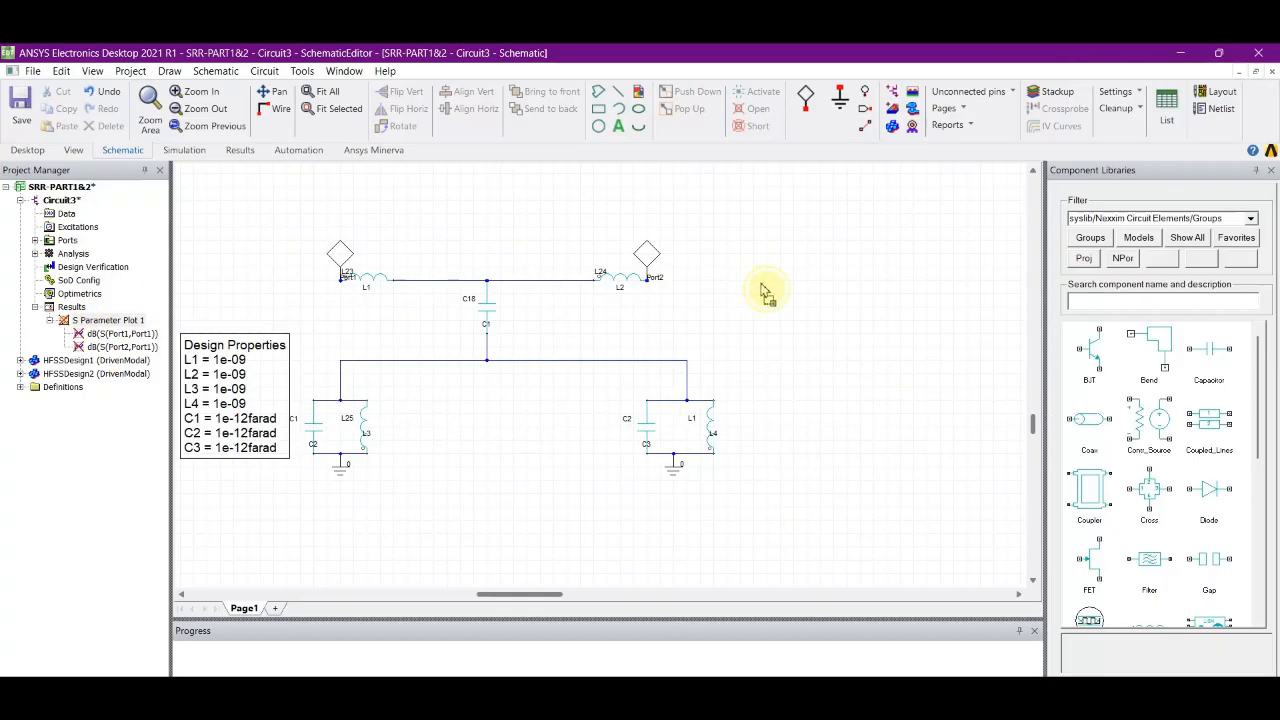
click(602, 379)
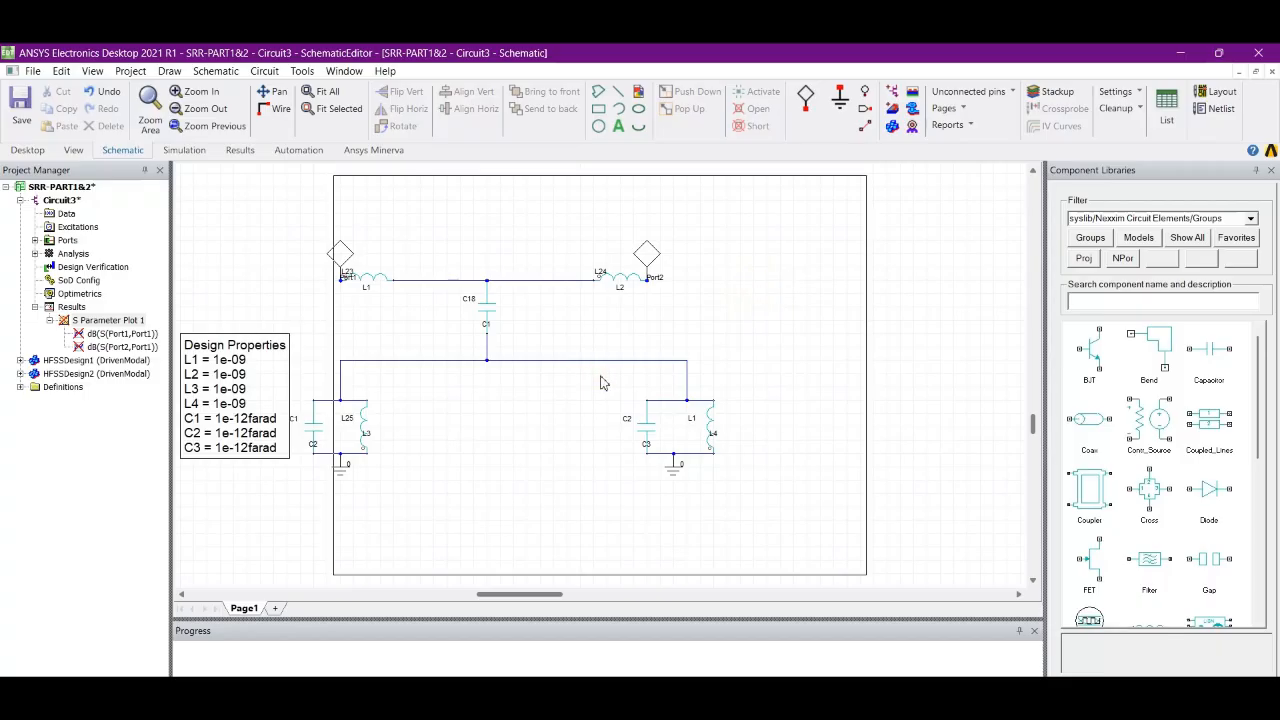
drag(602, 379, 755, 375)
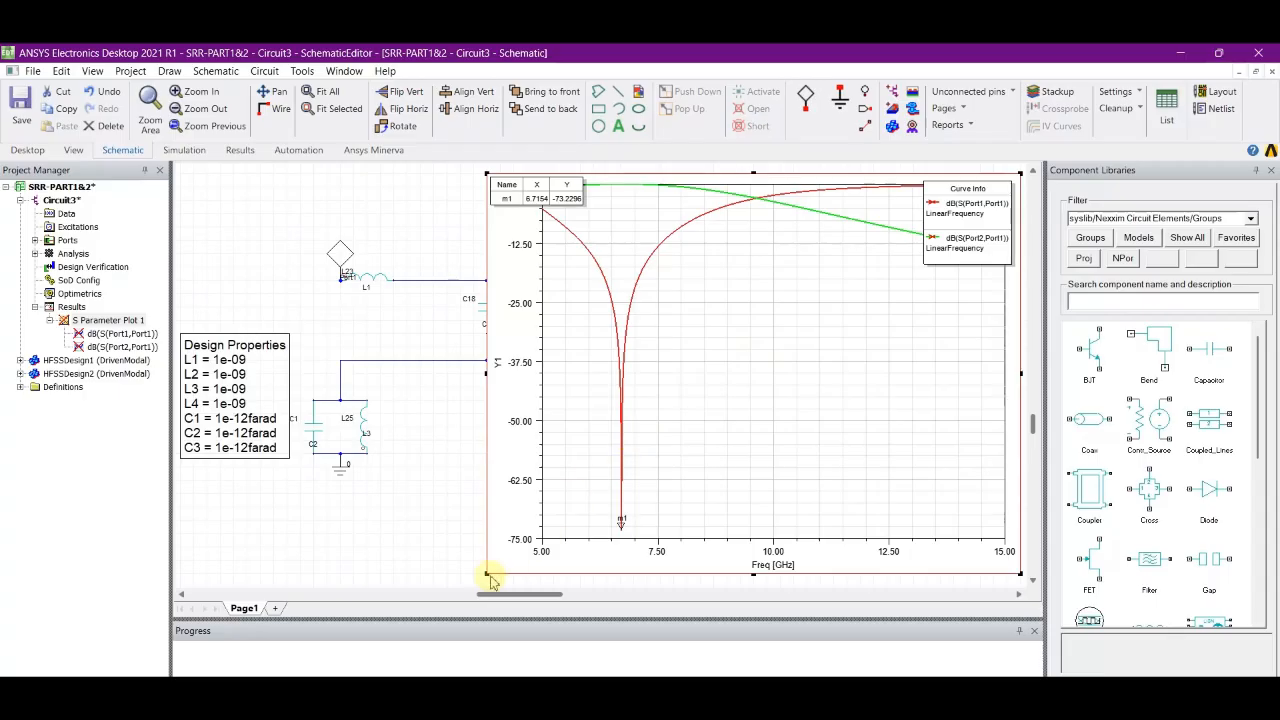
- Open the Optimetrics tuning window for the circuit and move it clear of the S-parameter plot
click(72, 294)
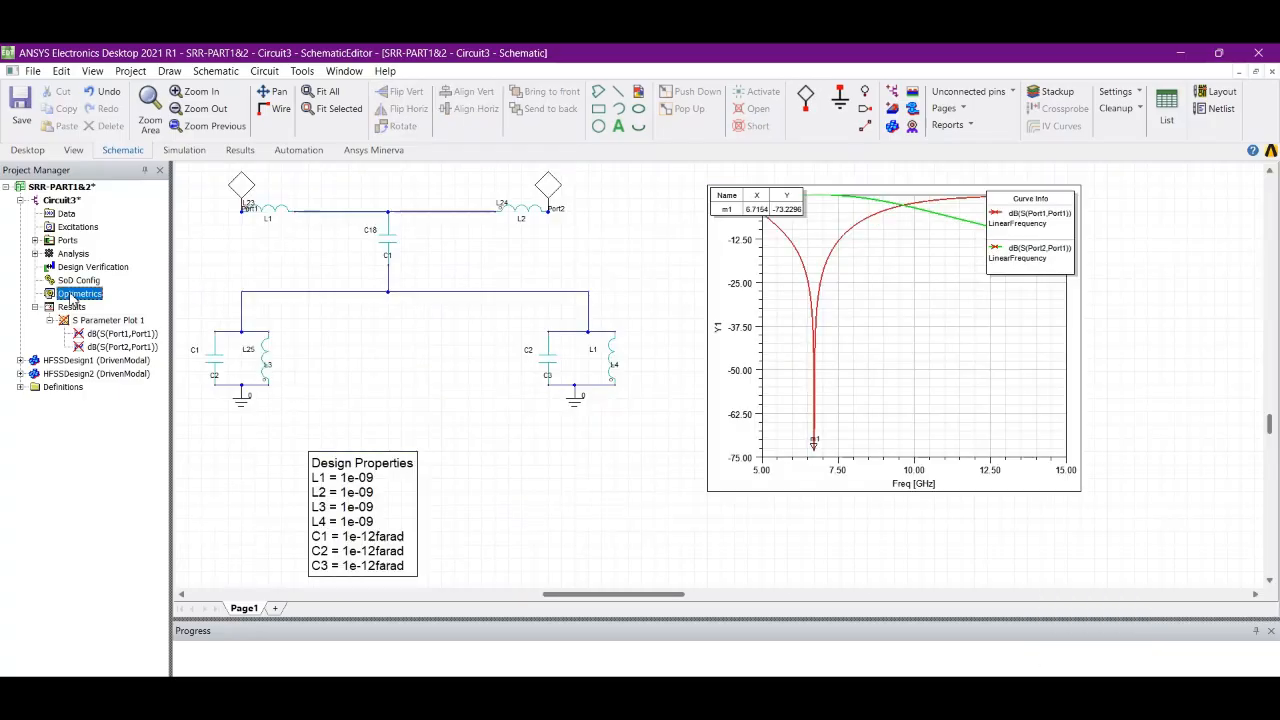
right_click(72, 296)
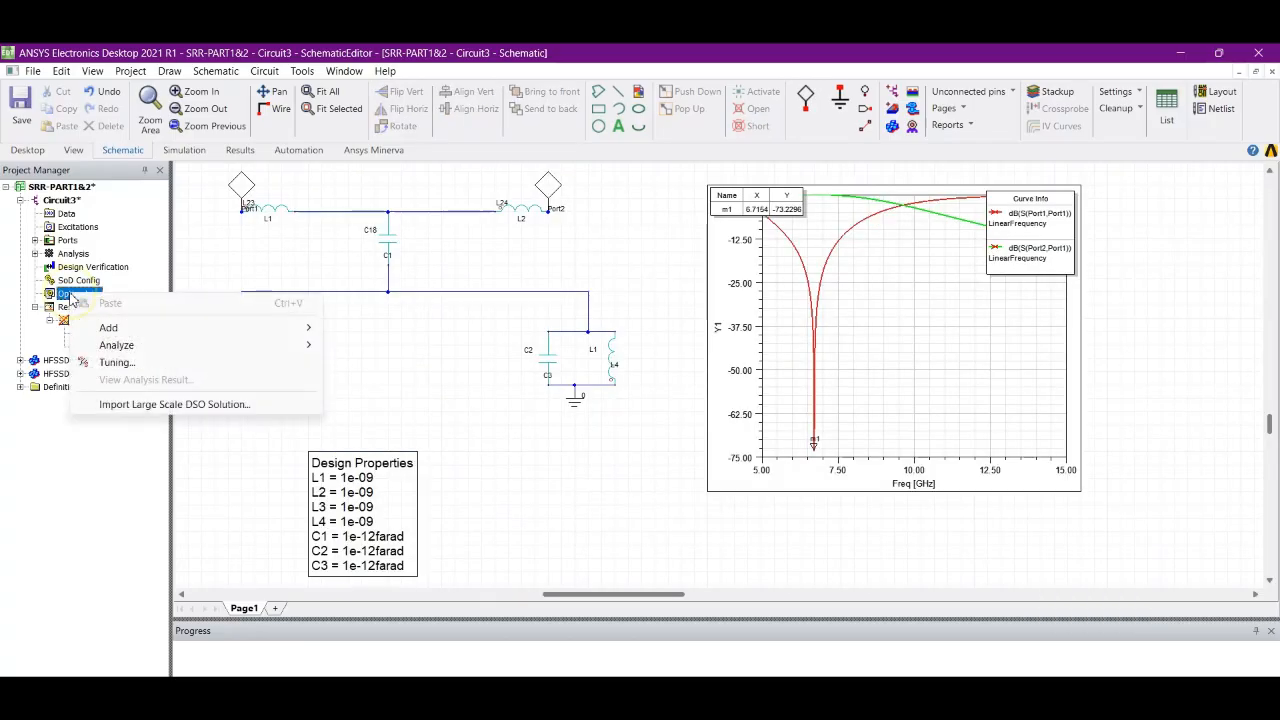
click(120, 362)
drag(592, 256, 288, 201)
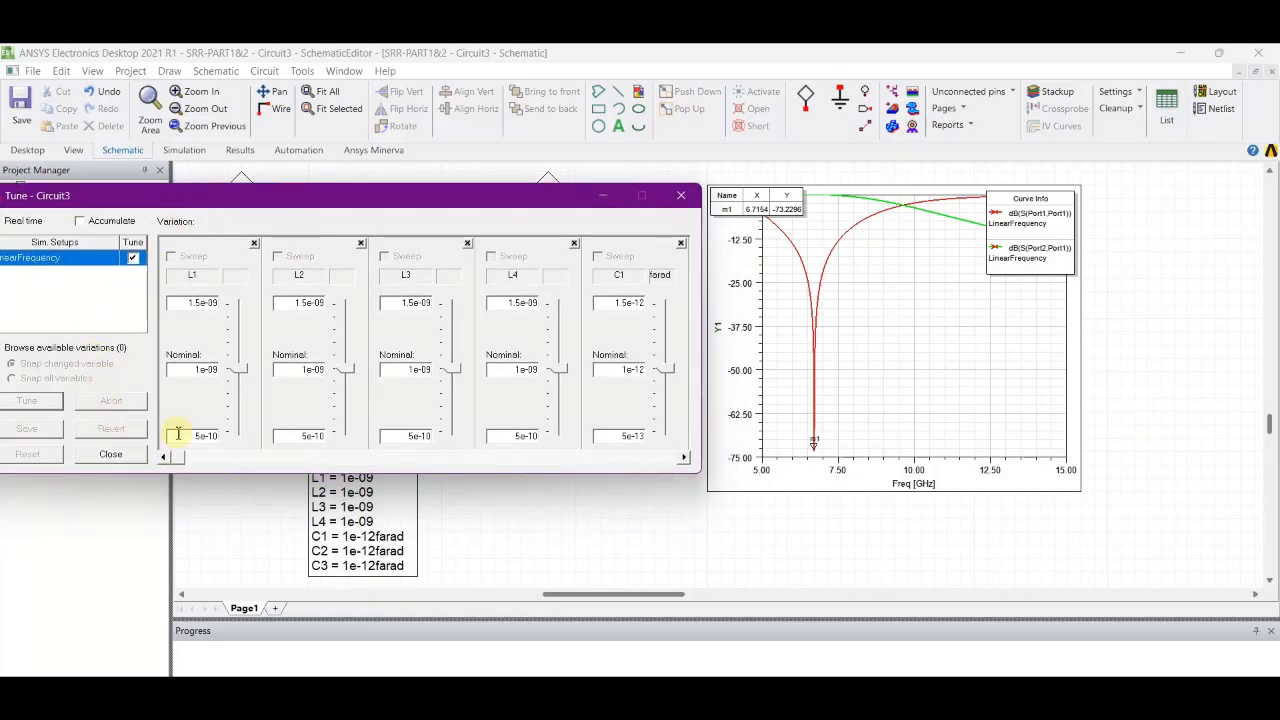
drag(212, 195, 234, 191)
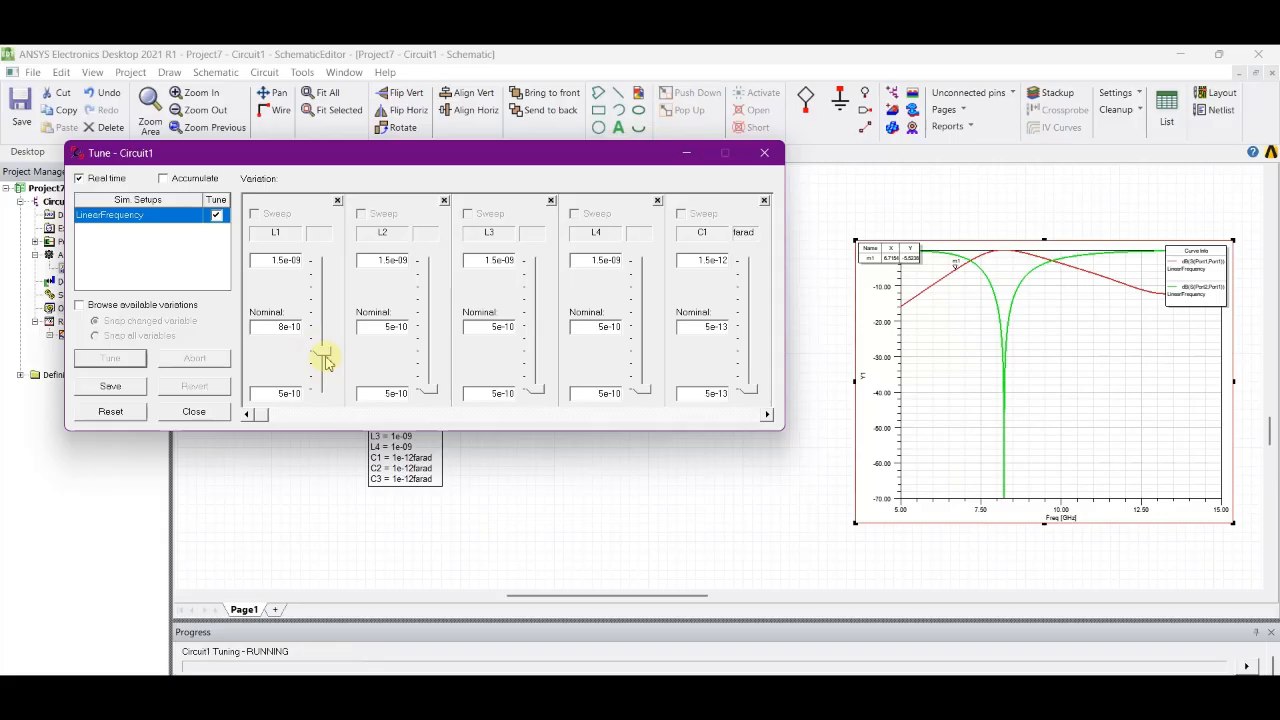
- Tune the nominal values in real time to 5e-10 for L1, 7e-10 for L2 and 9e-10 for L3
drag(325, 352, 325, 388)
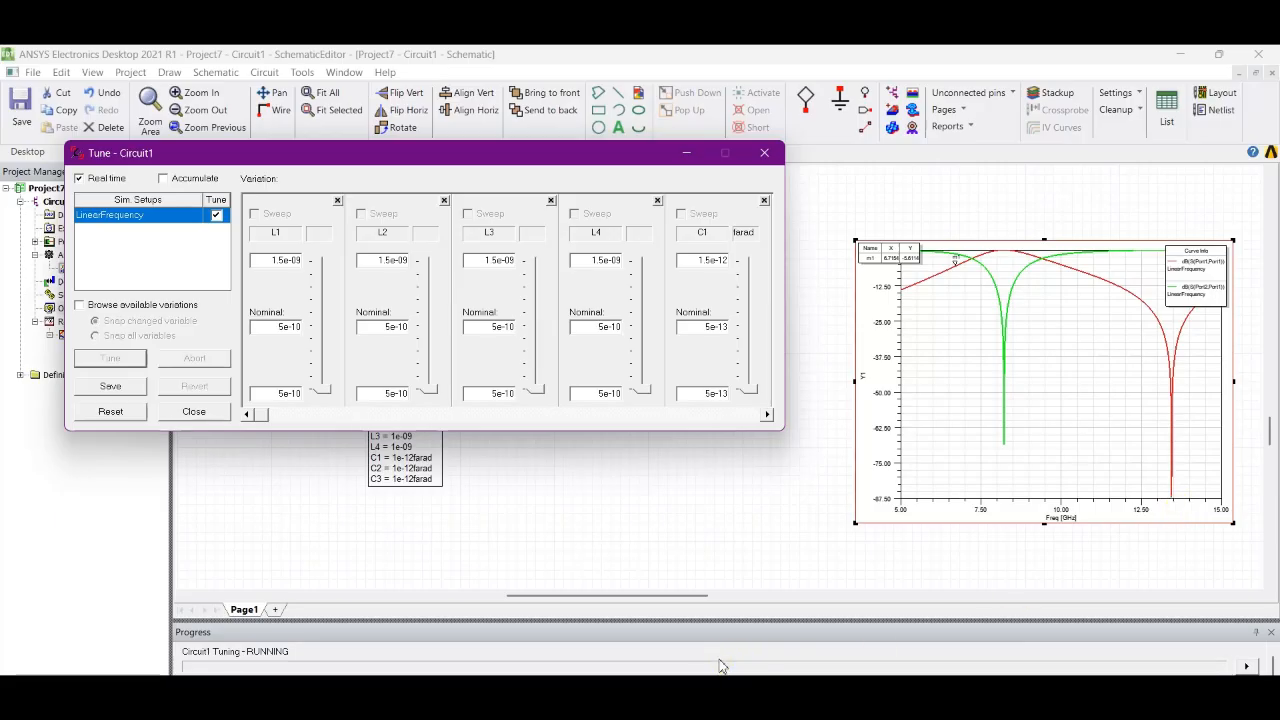
click(428, 385)
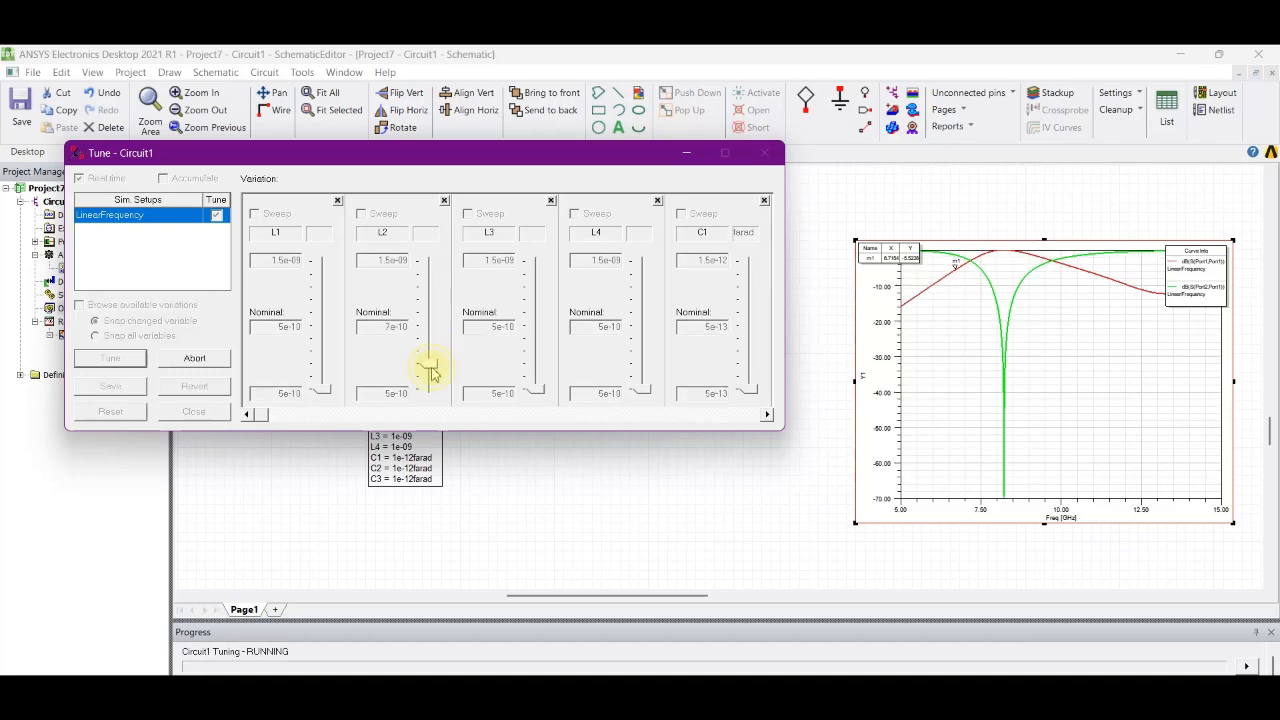
click(537, 370)
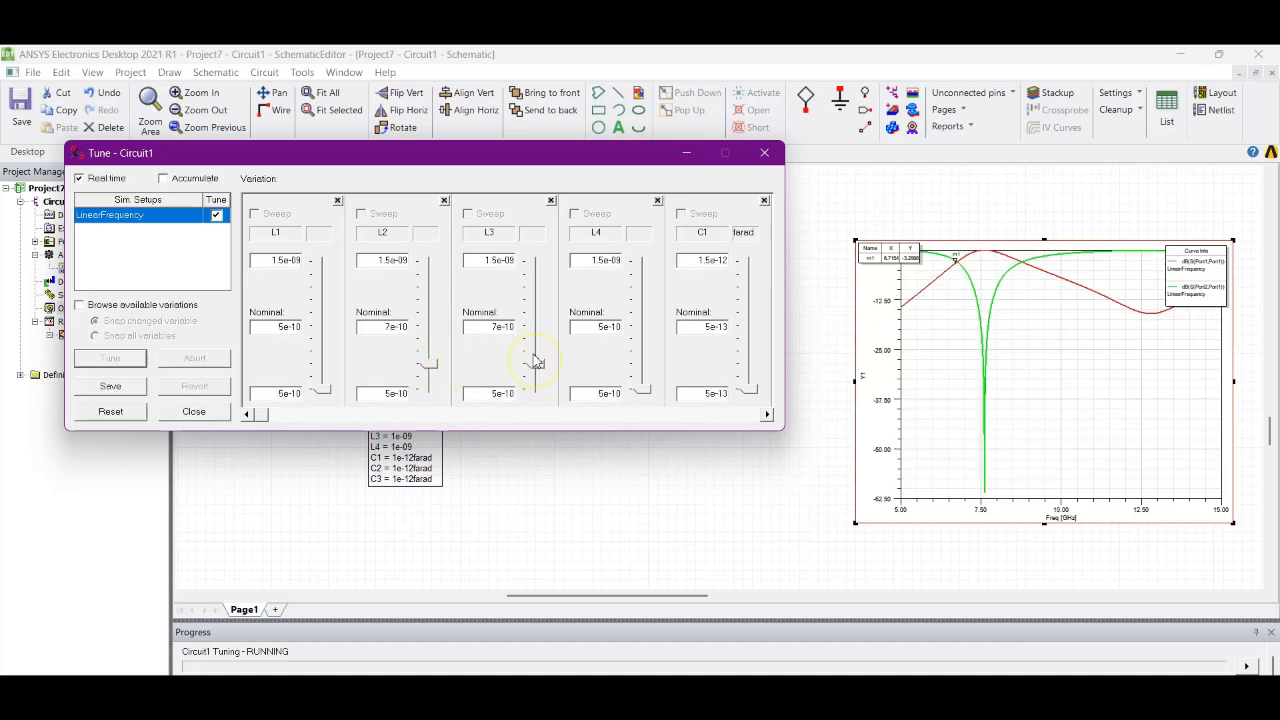
click(532, 351)
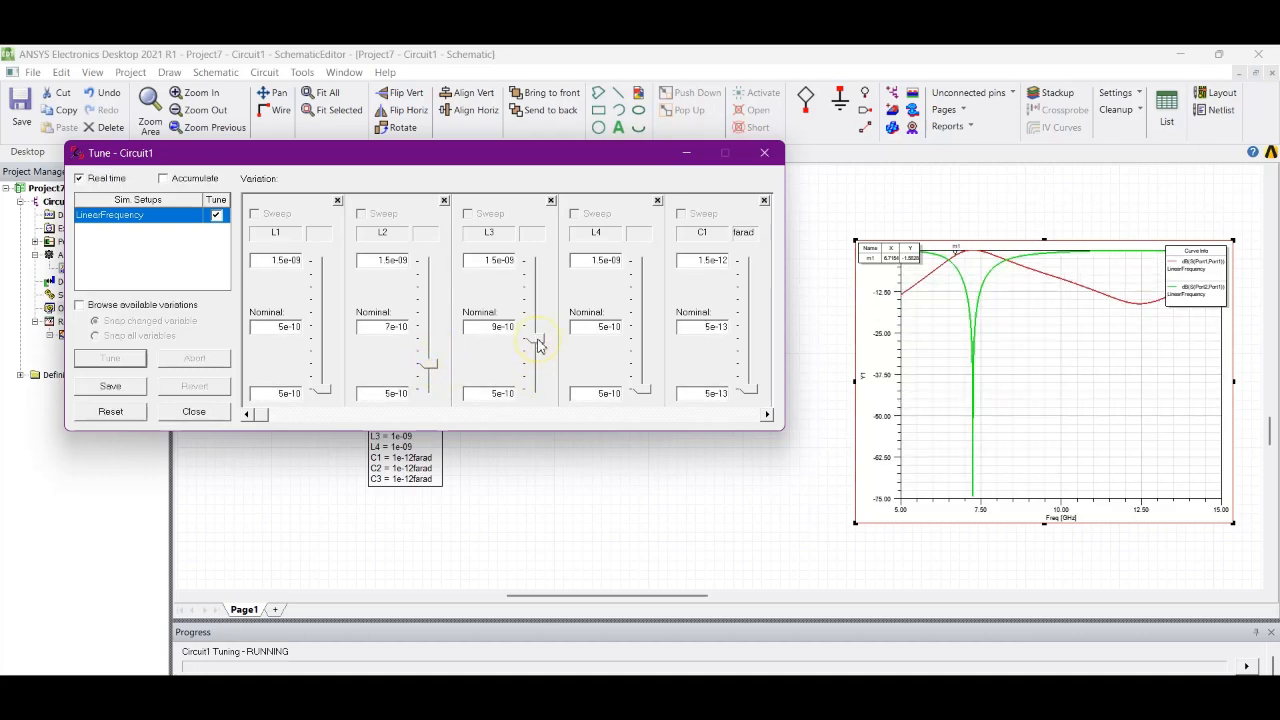
- Tune the nominal values in real time to 1.3e-09 for L3, 1.5e-09 for L4, 9e-13 for C2 and 7e-13 for C3
drag(538, 341, 545, 323)
click(539, 306)
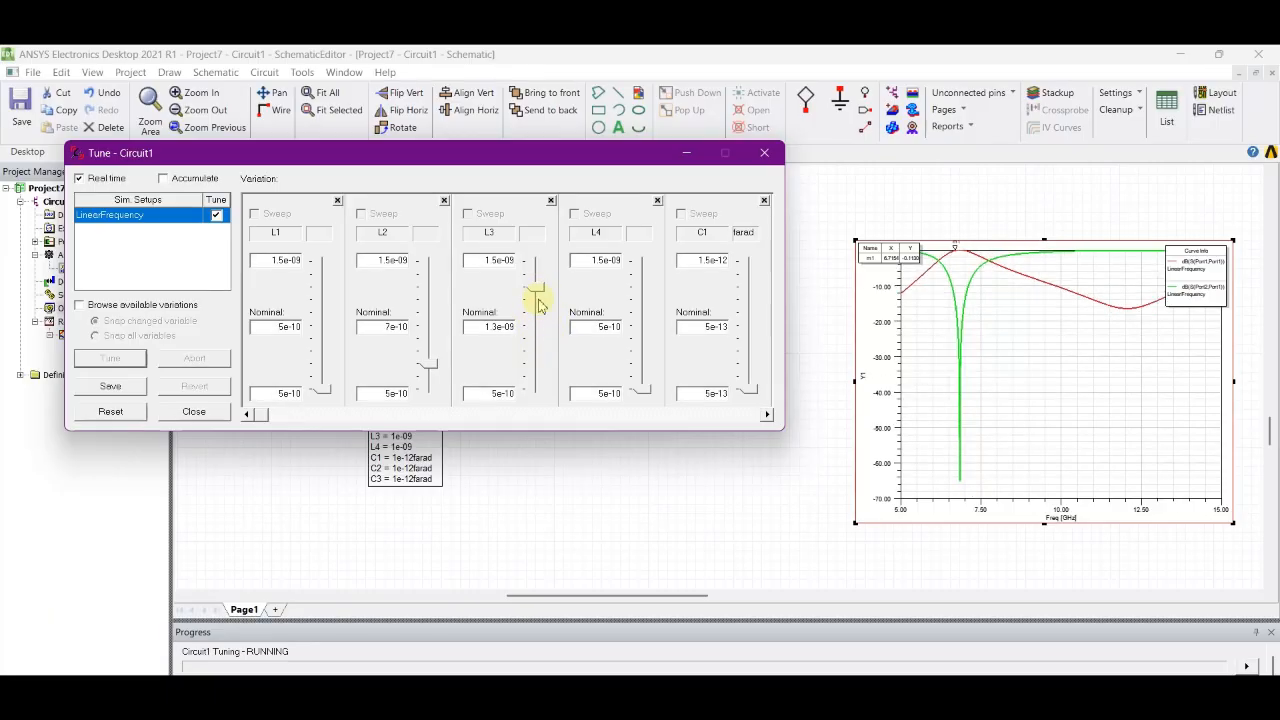
drag(625, 390, 642, 262)
drag(743, 341, 752, 281)
drag(737, 366, 750, 386)
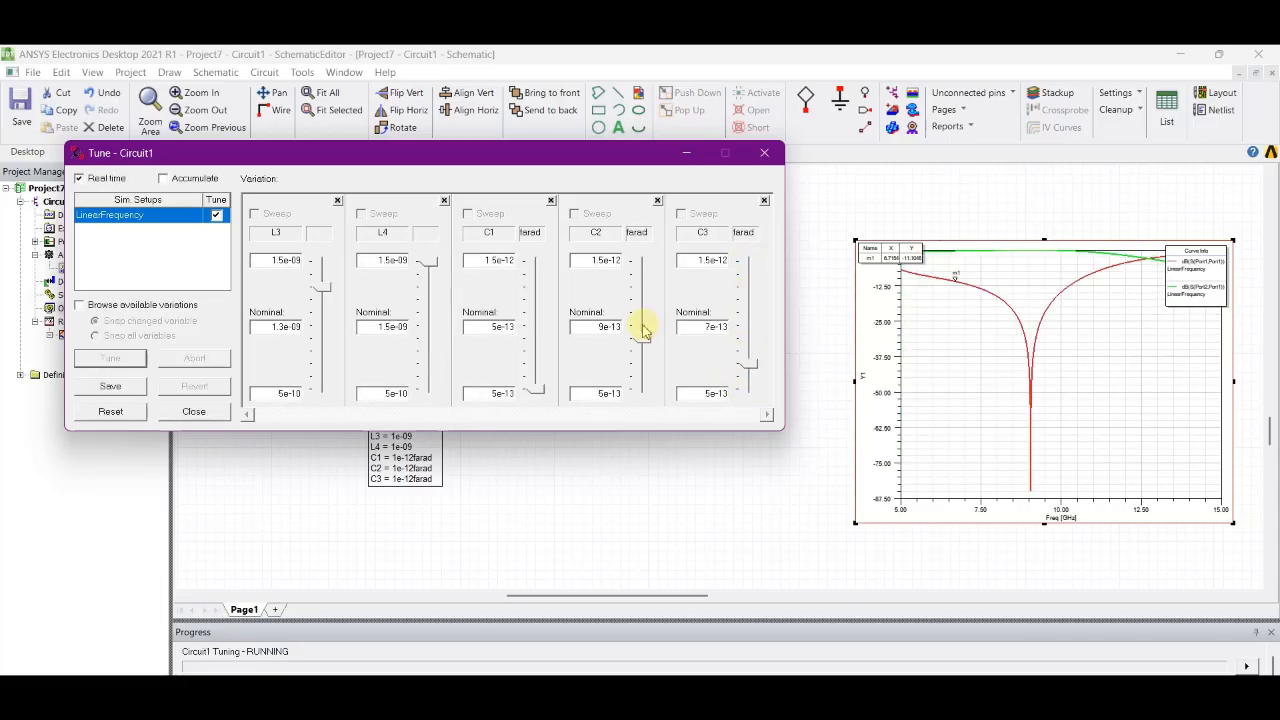
- Tune the nominal values of C2 and C3 to 5e-13 farad and of L3 and L4 to 5e-10
drag(643, 332, 645, 387)
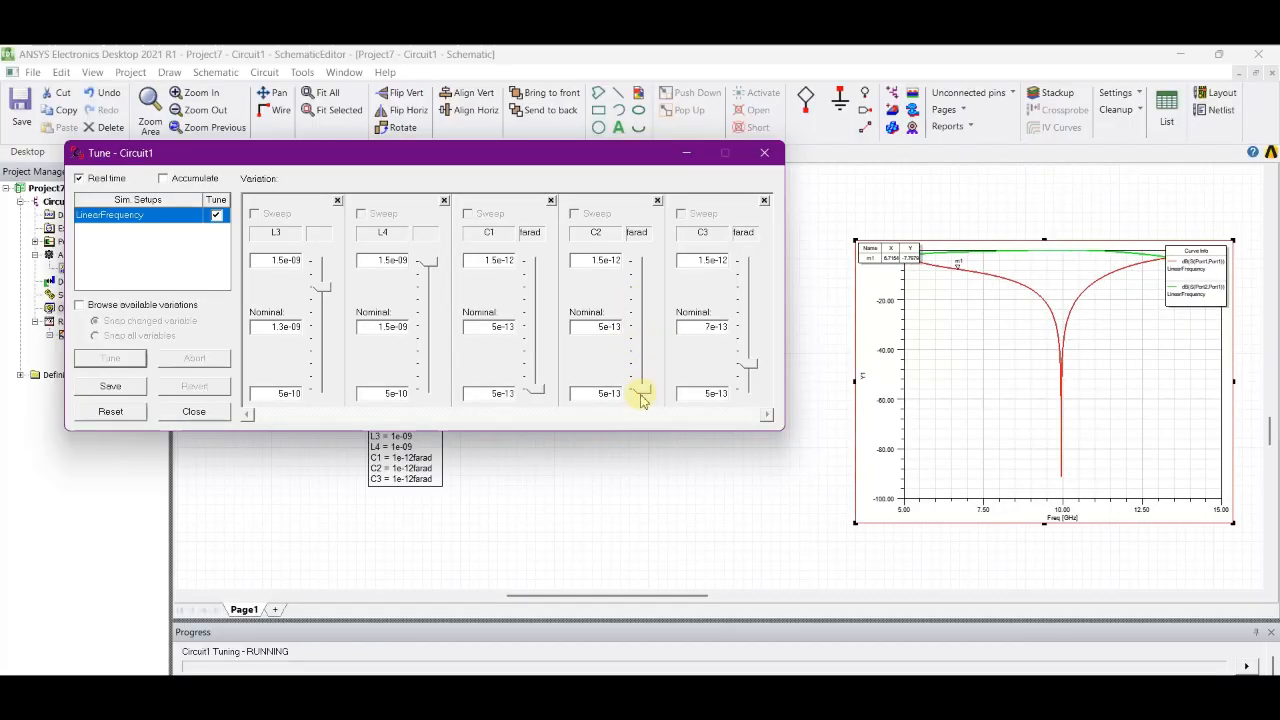
mouse_move(543, 373)
mouse_down()
mouse_move(531, 365)
mouse_move(536, 309)
mouse_move(536, 392)
mouse_up()
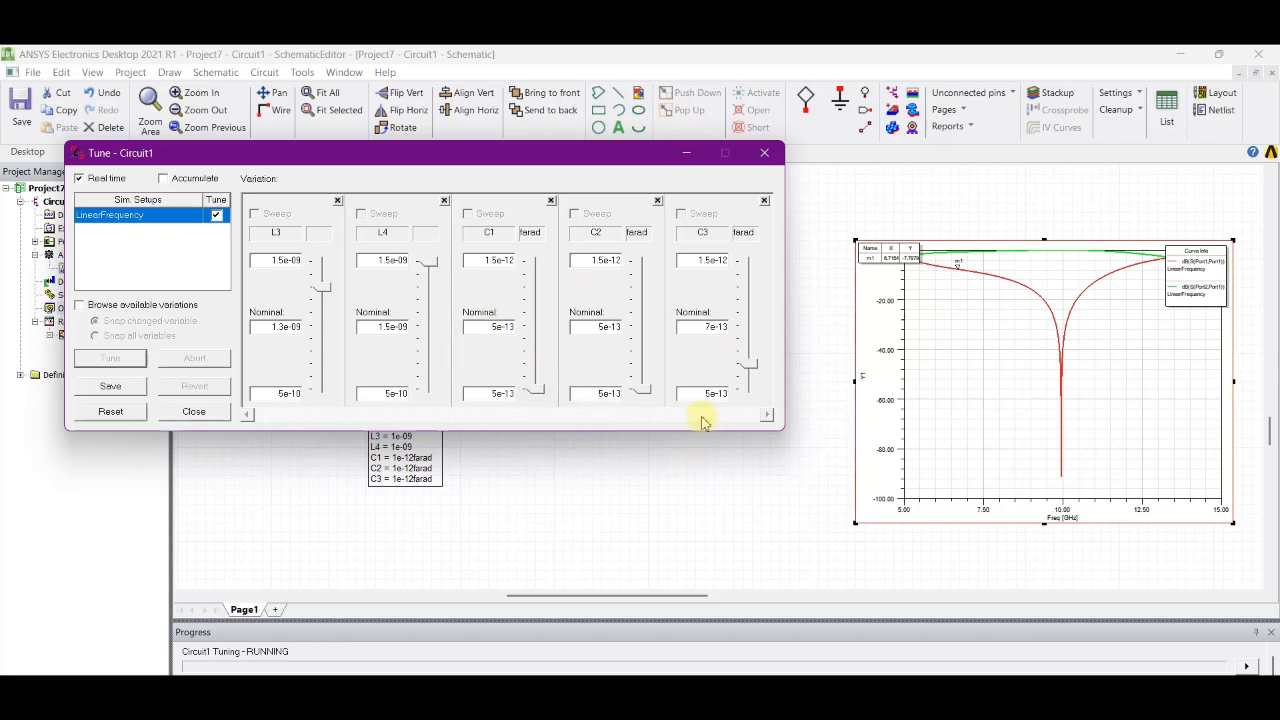
drag(749, 361, 750, 388)
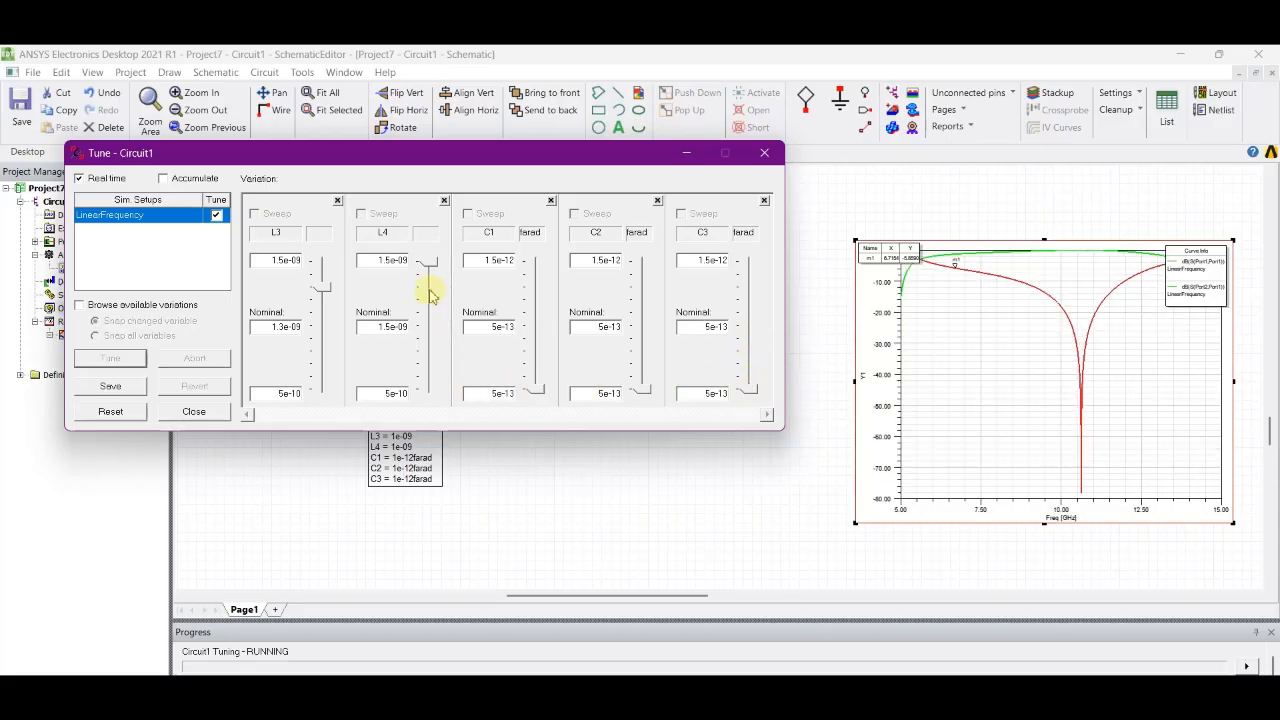
drag(429, 294, 429, 323)
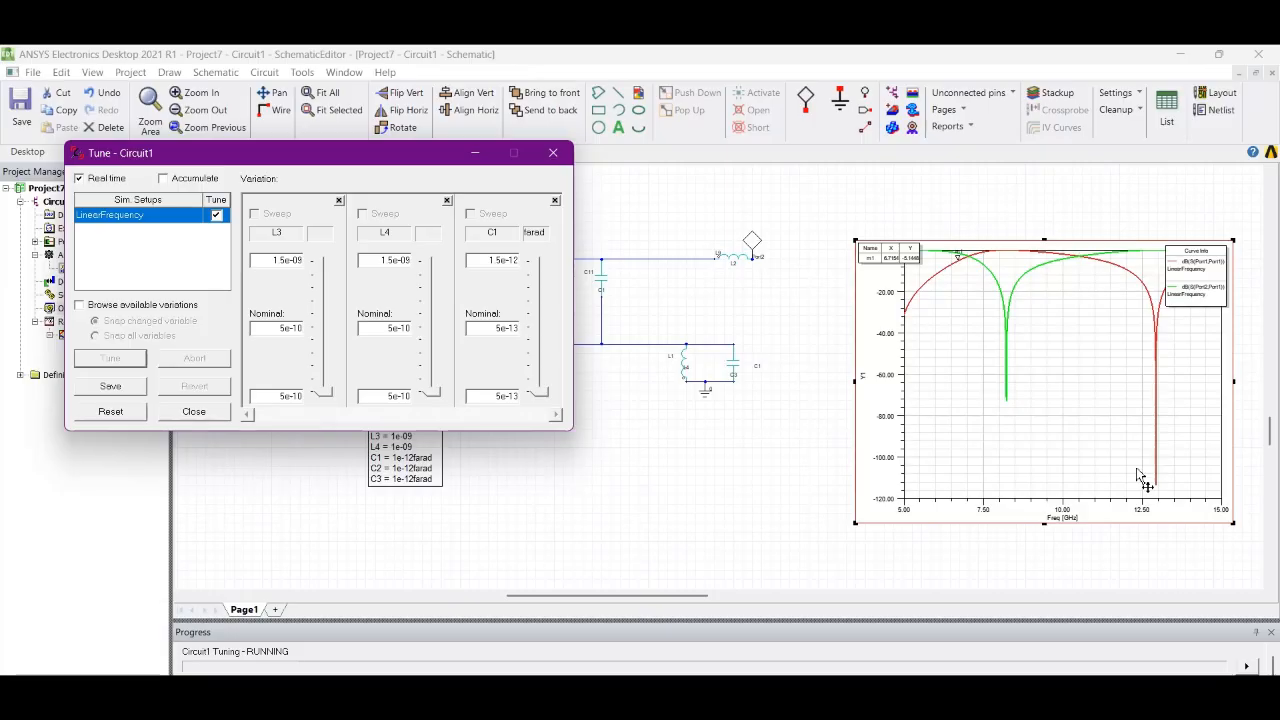
- Save the tuning as Six Sigma Setup with the tuned values applied to the design, and close the tuning window
click(110, 387)
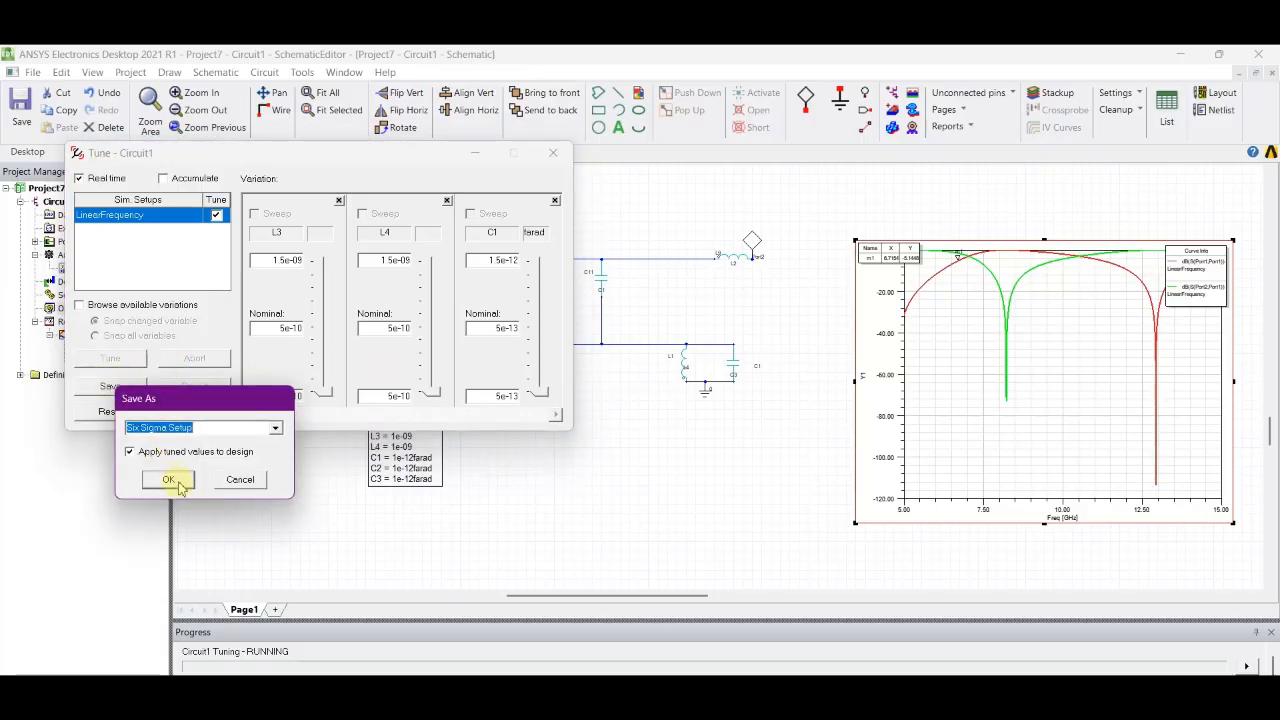
click(170, 479)
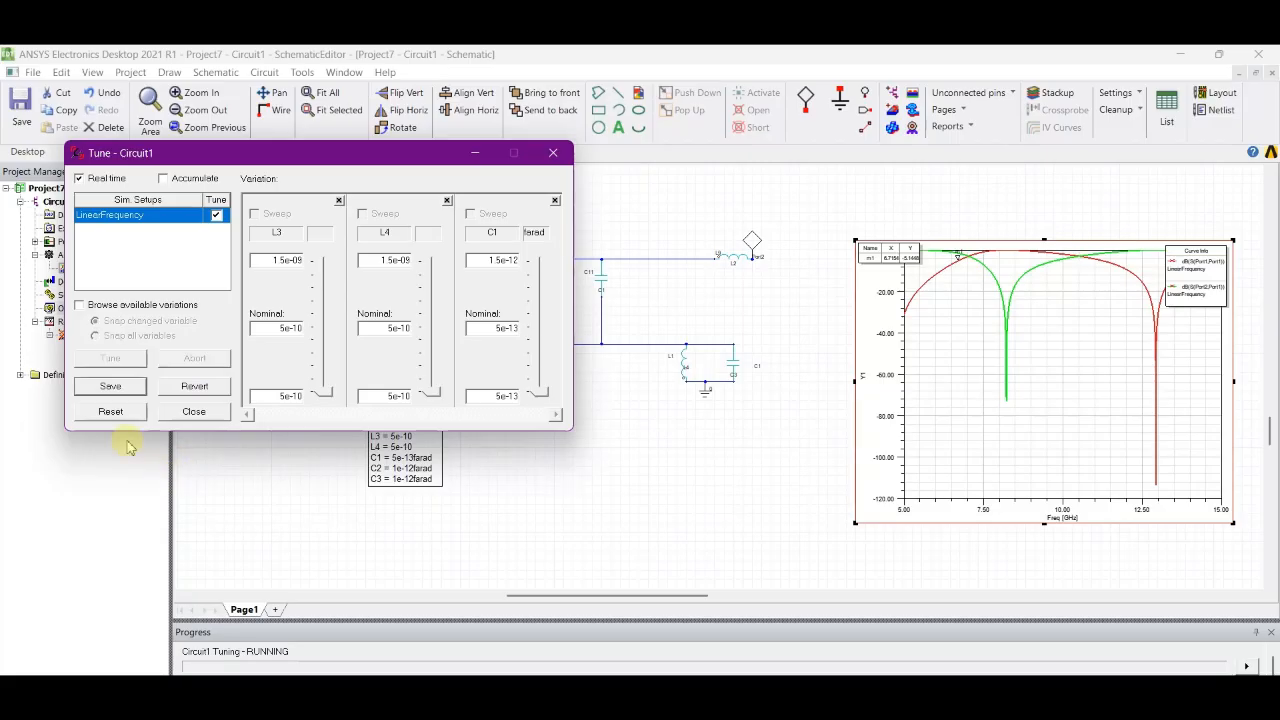
click(553, 155)
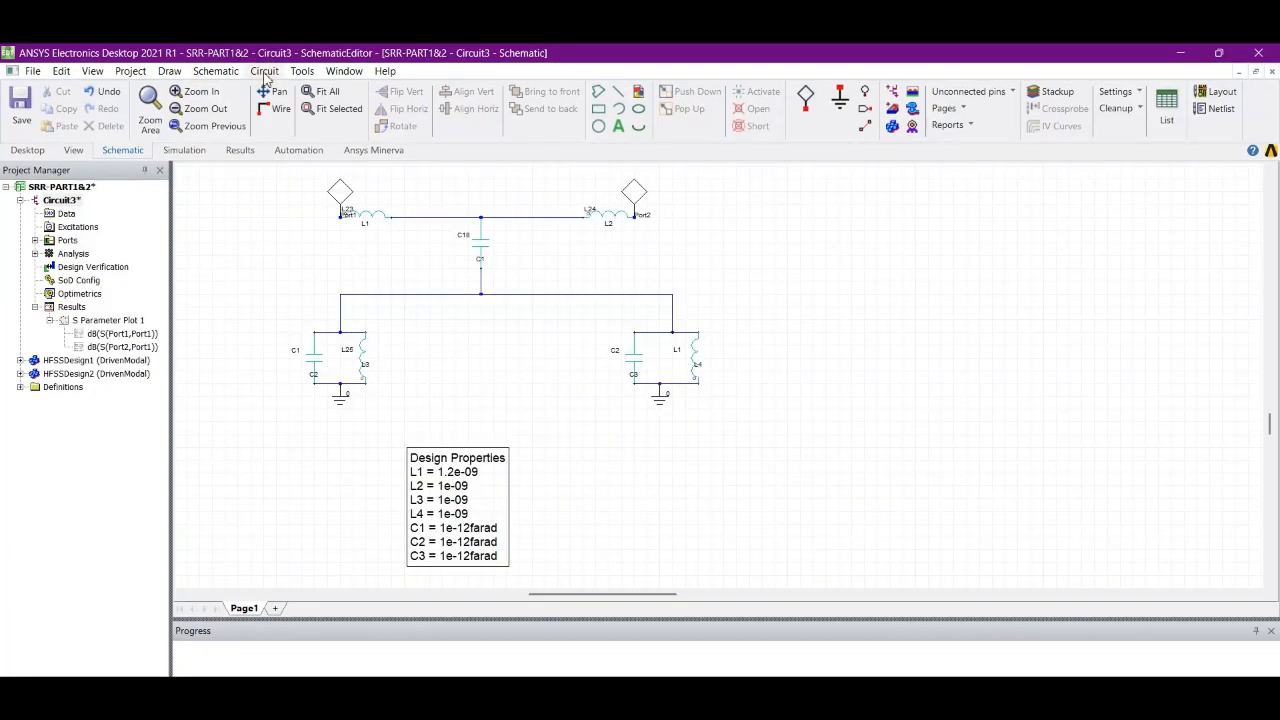
- Include the local variables L1, L2, L3, L4, C1, C2 and C3 for optimization in Circuit3's design properties
click(265, 72)
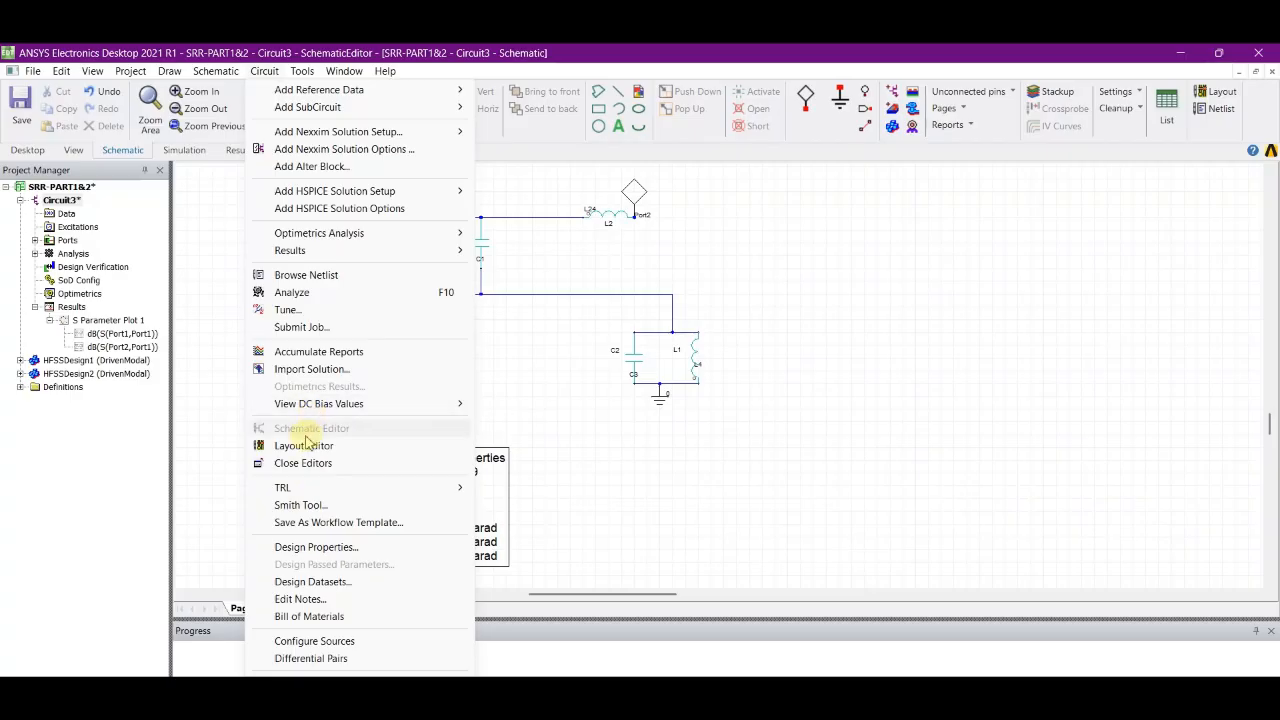
click(316, 547)
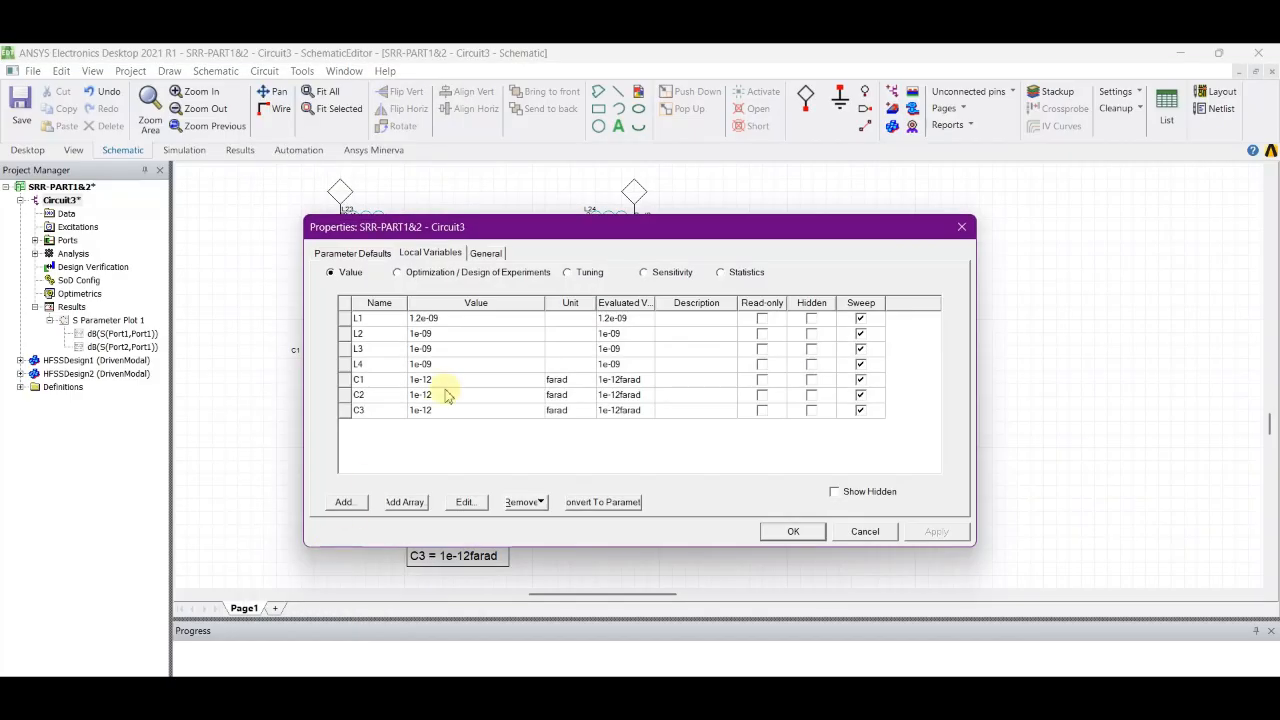
click(398, 274)
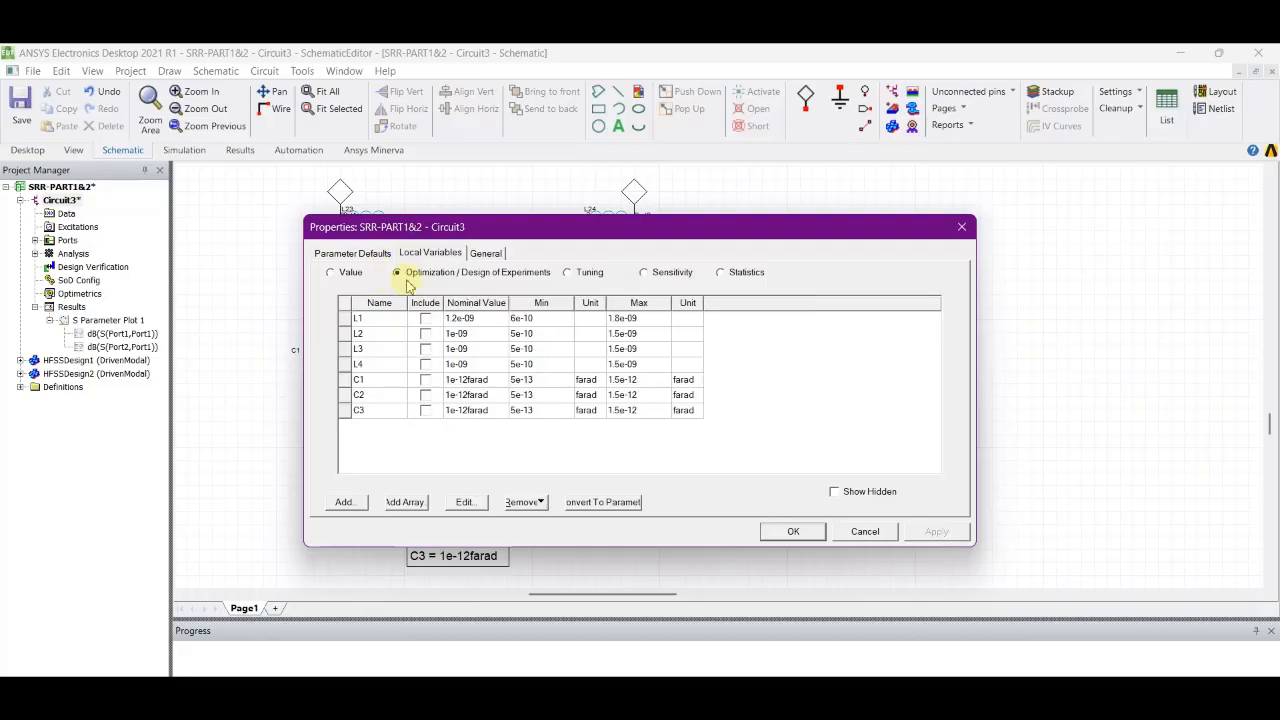
click(425, 318)
click(425, 333)
click(425, 349)
click(425, 364)
click(426, 380)
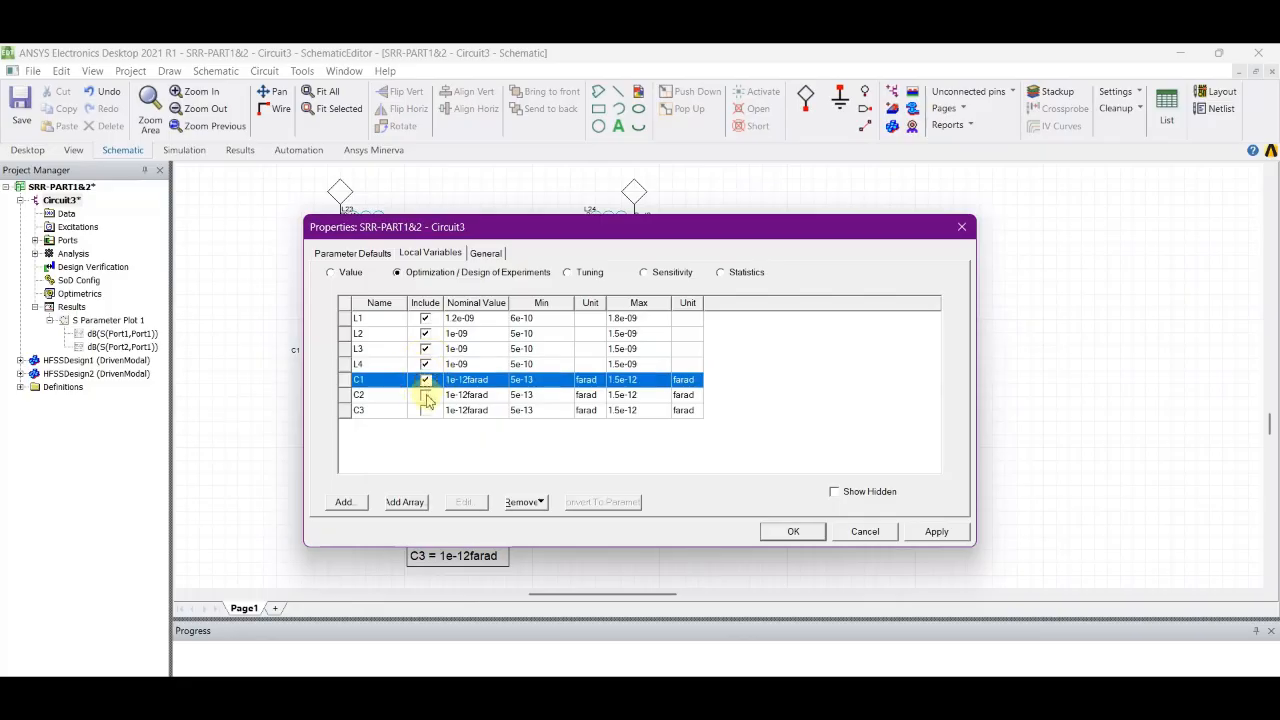
click(425, 395)
click(425, 410)
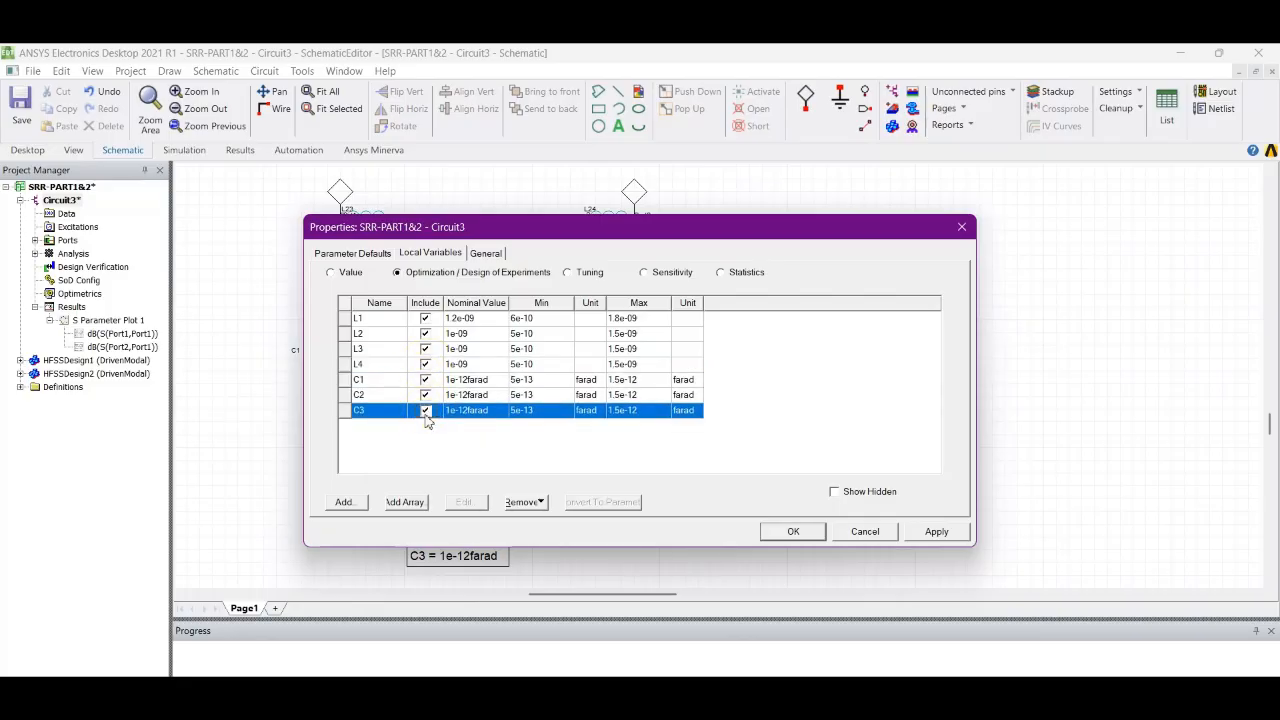
click(930, 533)
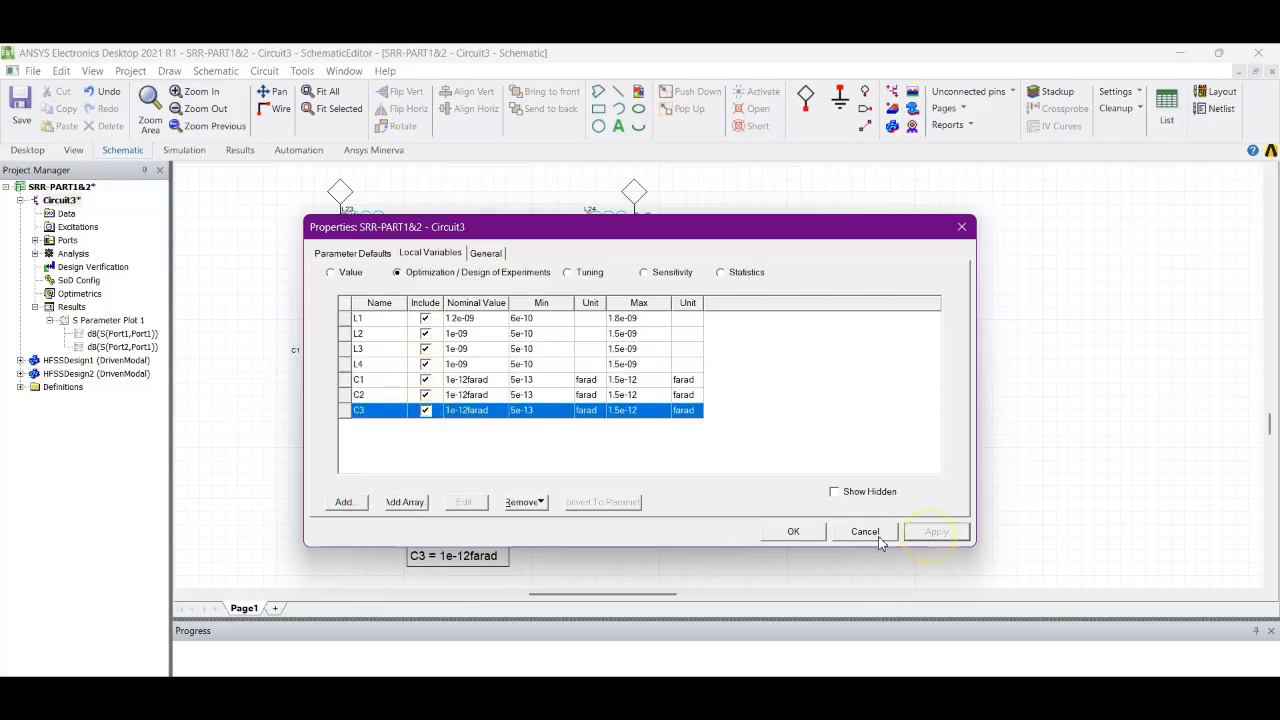
click(790, 531)
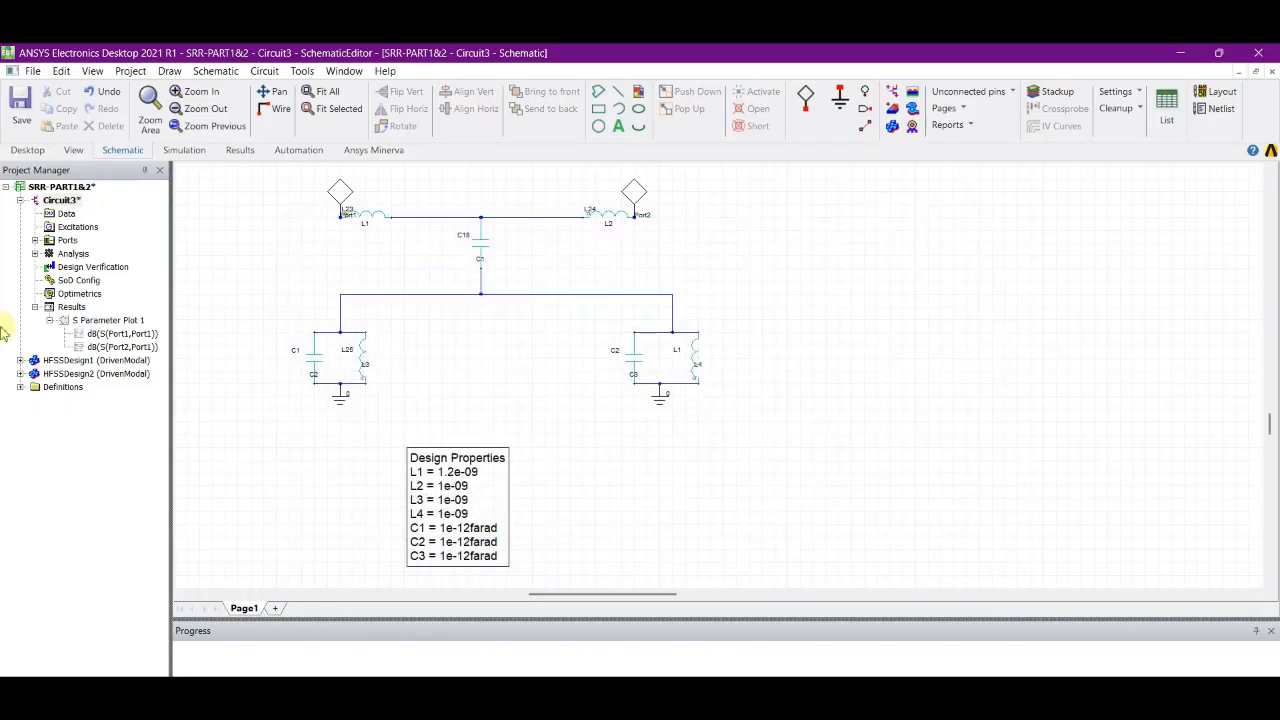
- Add an optimization setup to Circuit3's Optimetrics with the Adaptive Single-Objective (Gradient) optimizer
click(78, 294)
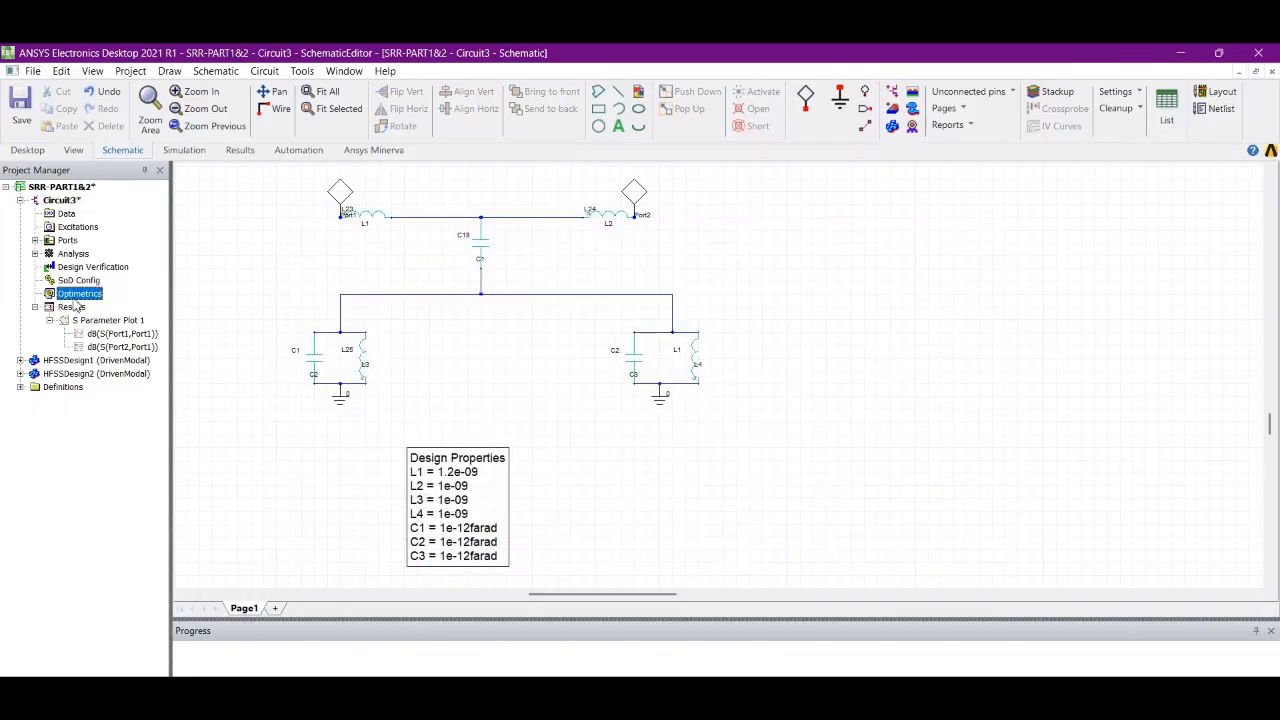
right_click(76, 298)
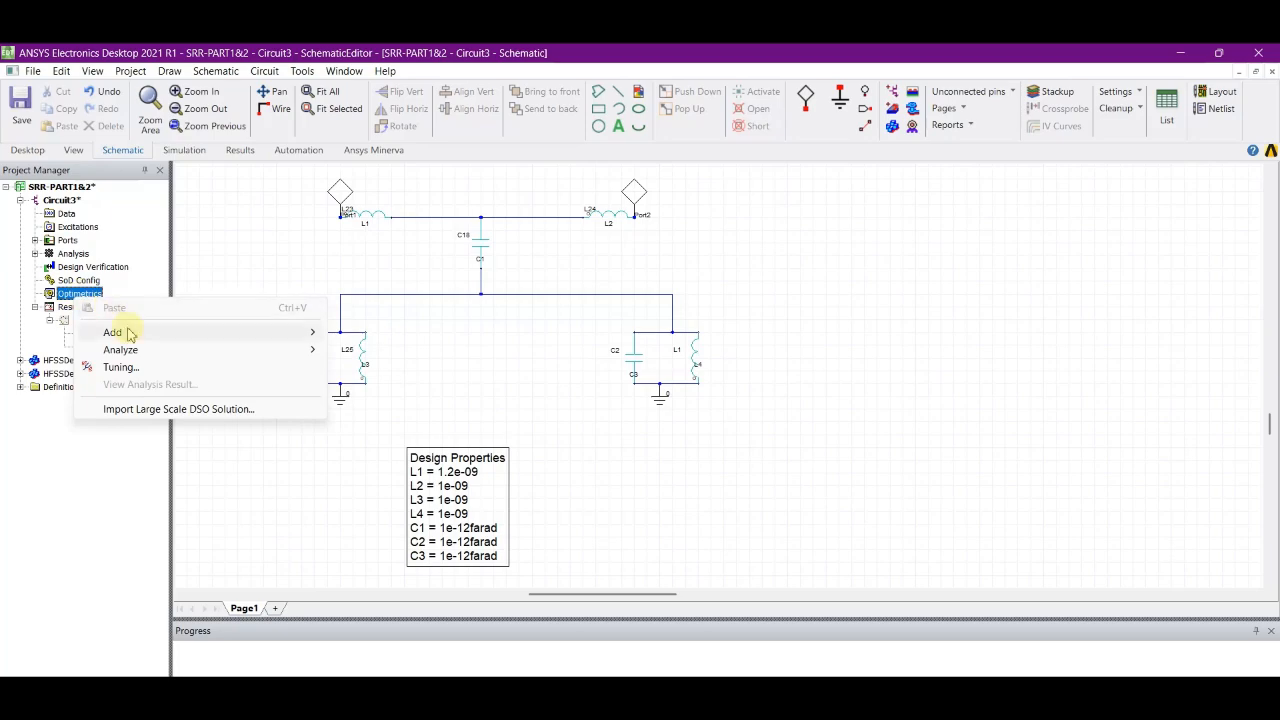
mouse_move(130, 334)
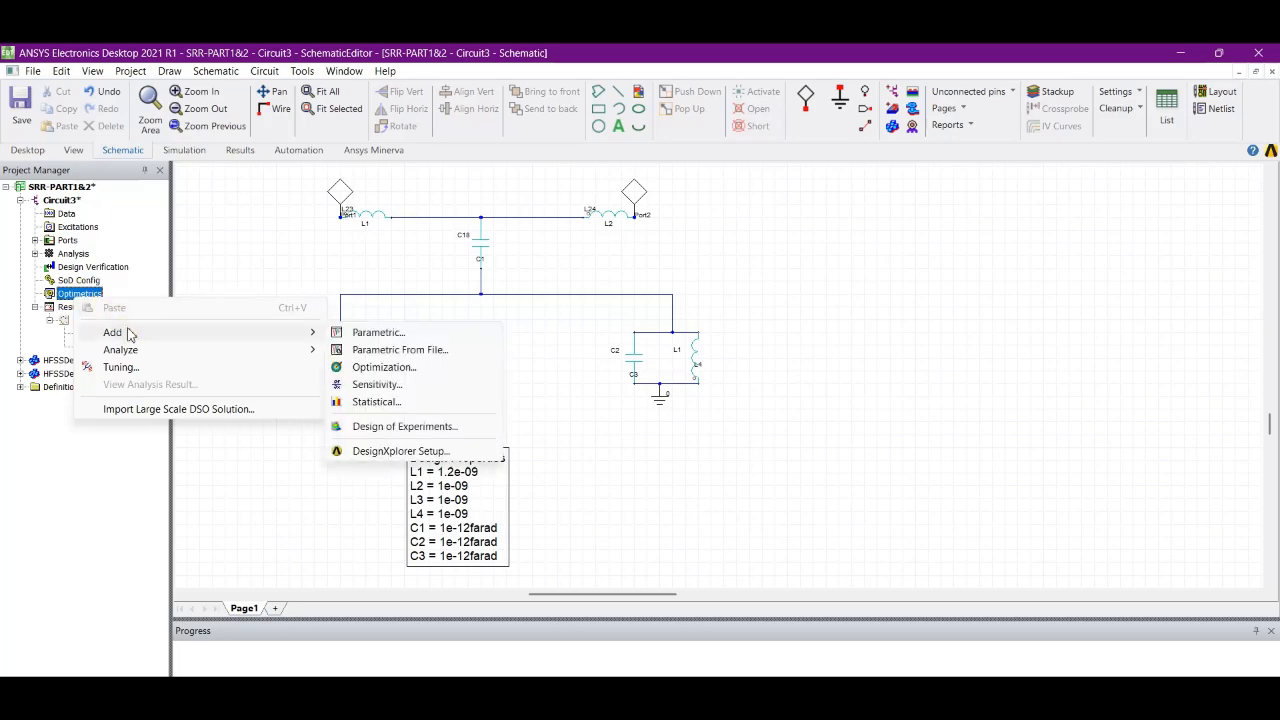
click(402, 367)
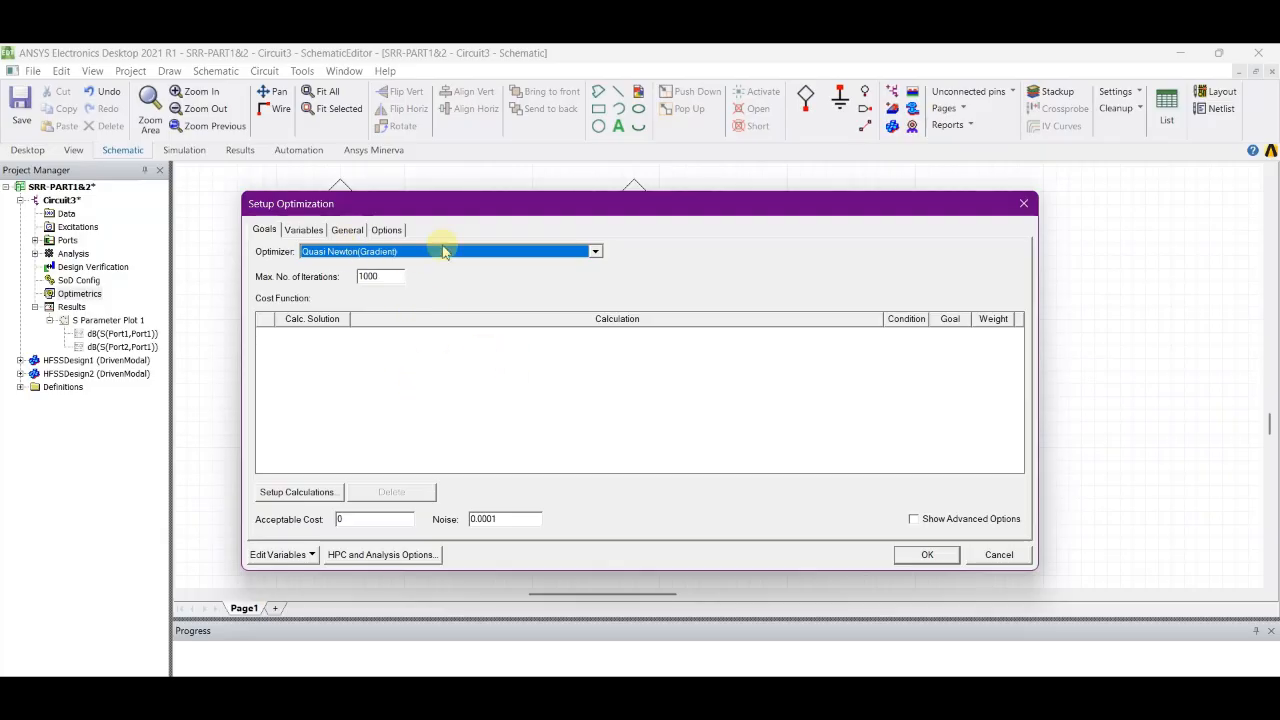
click(595, 252)
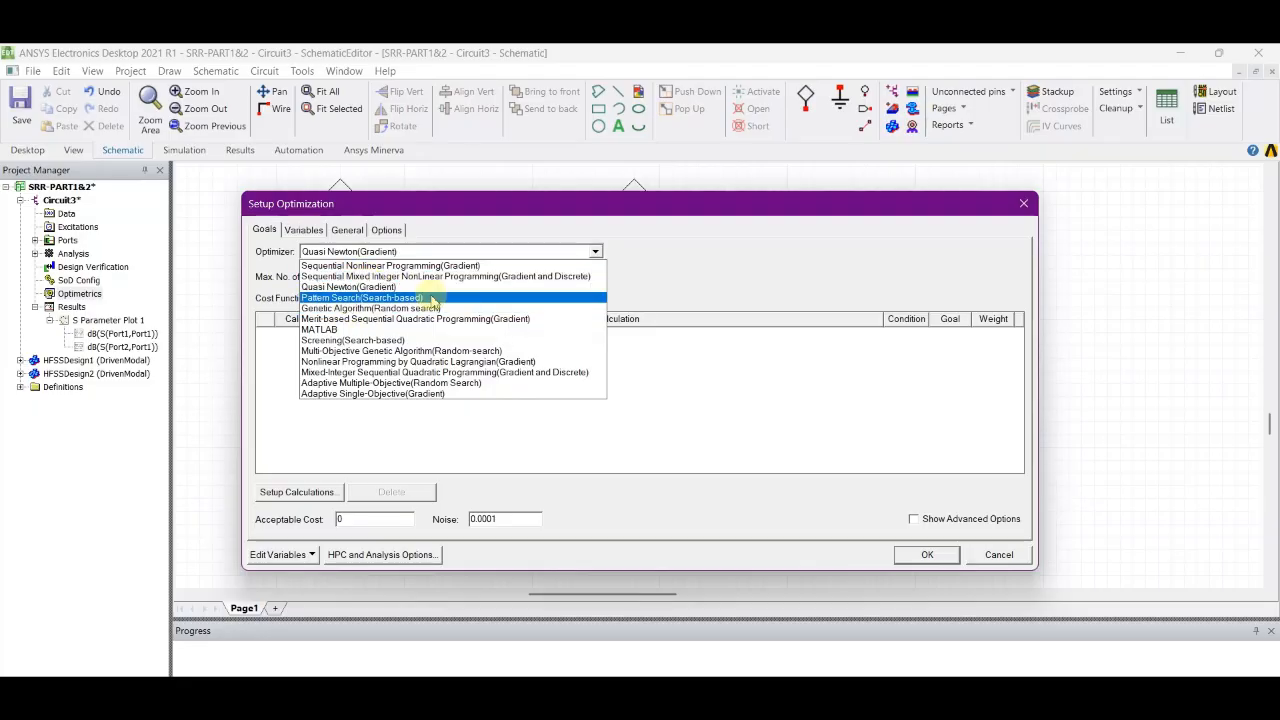
click(386, 393)
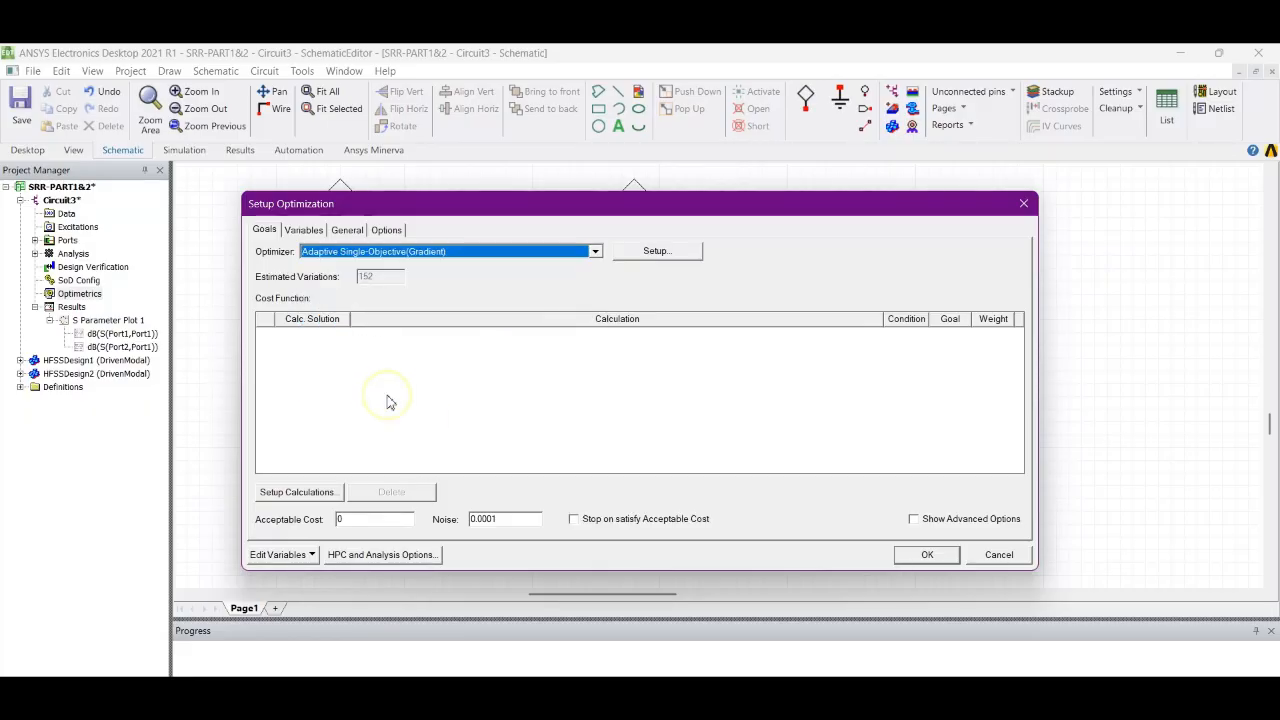
- Add dB(S(Port1,Port1)) of the LinearFrequency solution as a calculation in the optimization's cost function
click(283, 493)
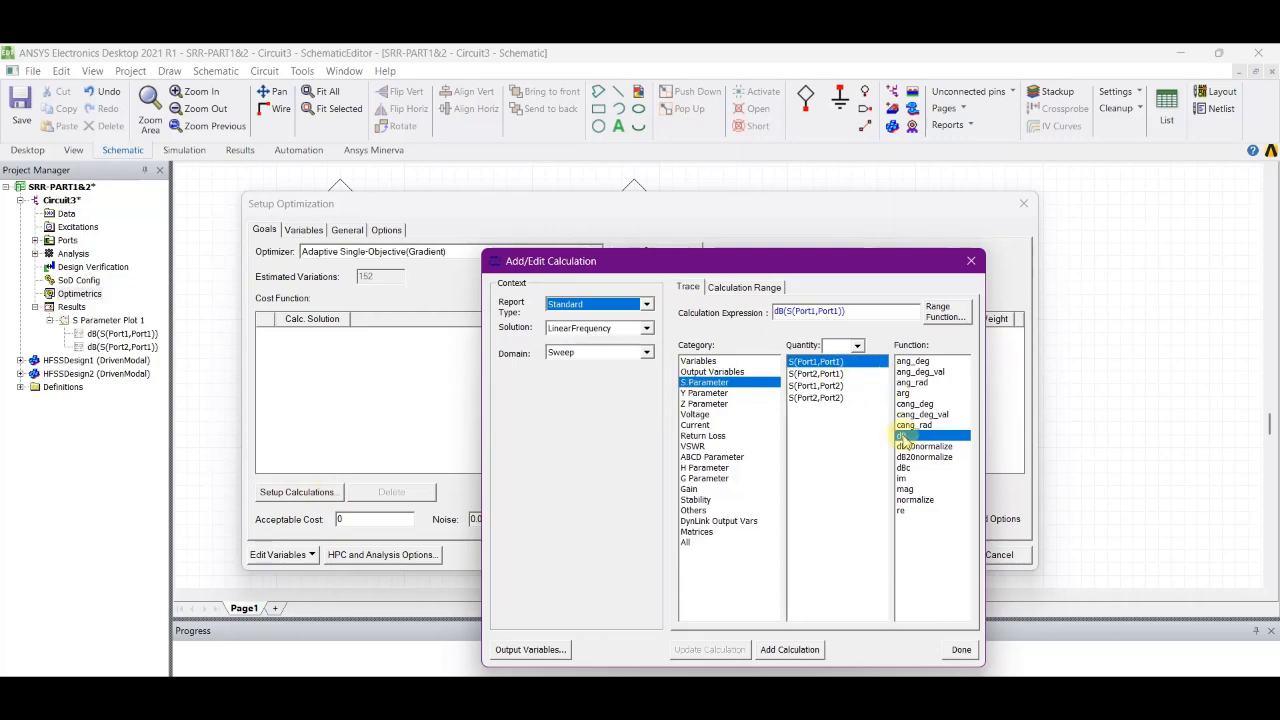
click(789, 650)
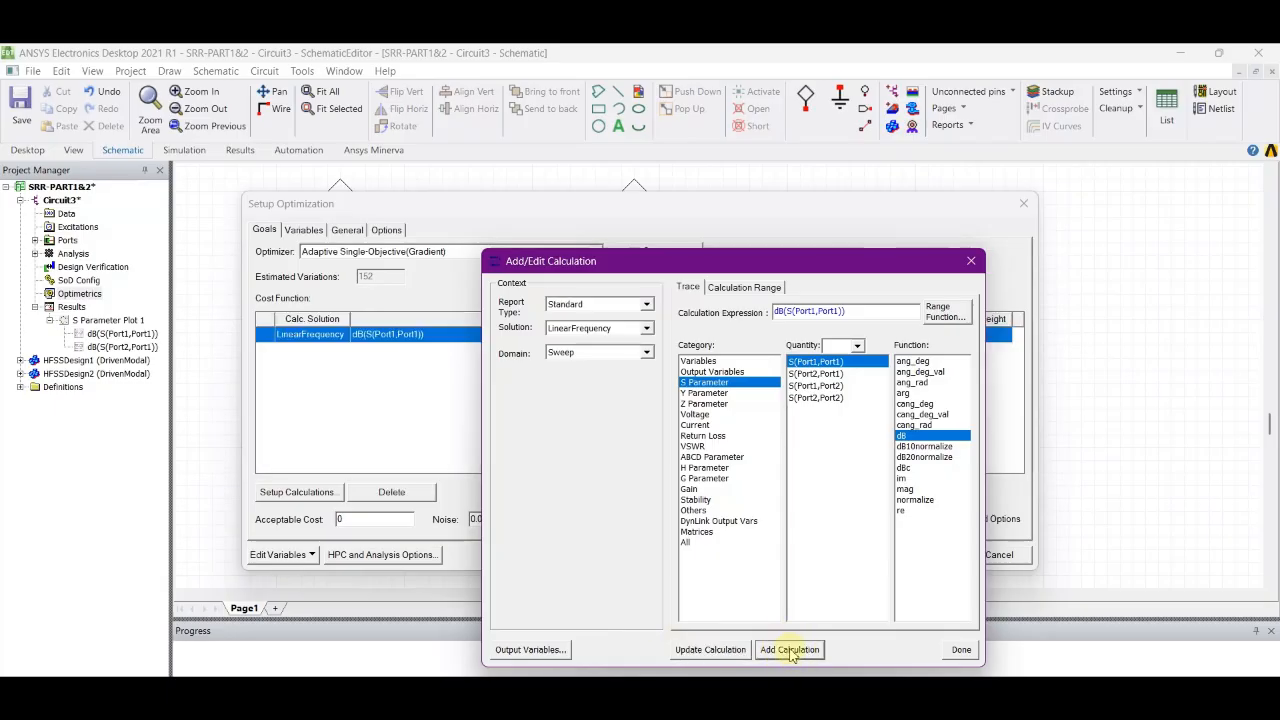
click(970, 261)
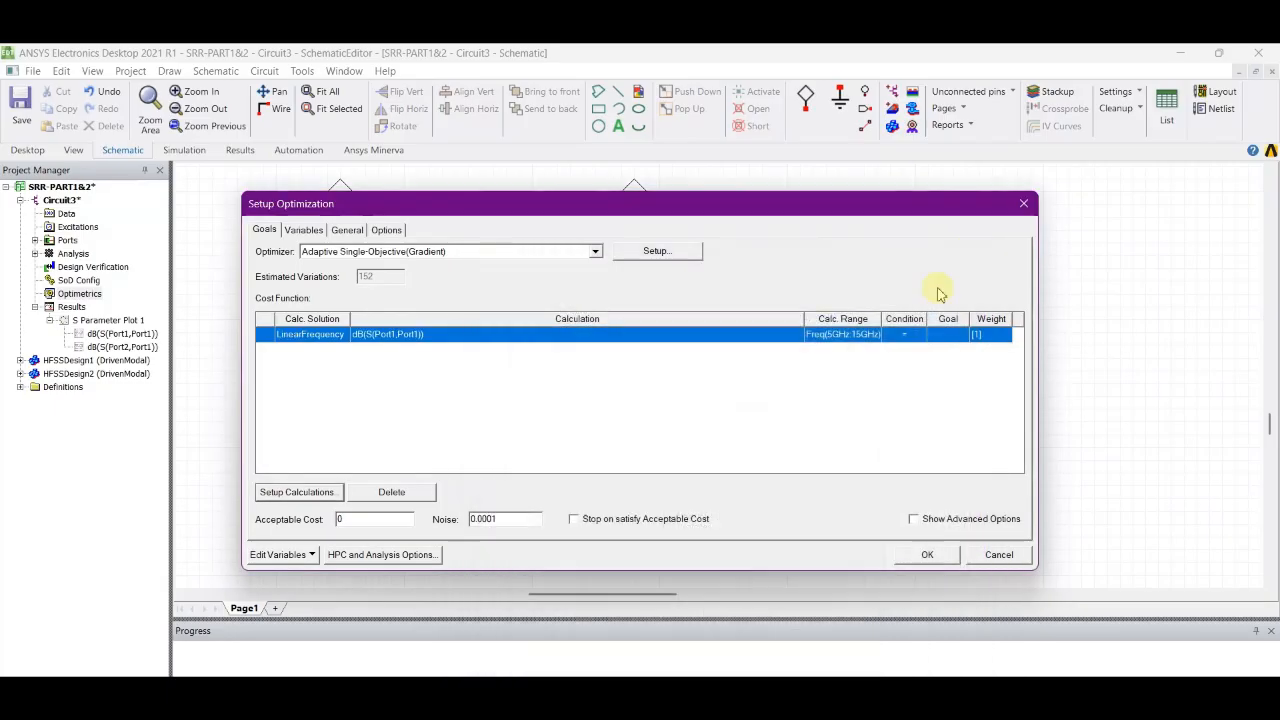
click(768, 408)
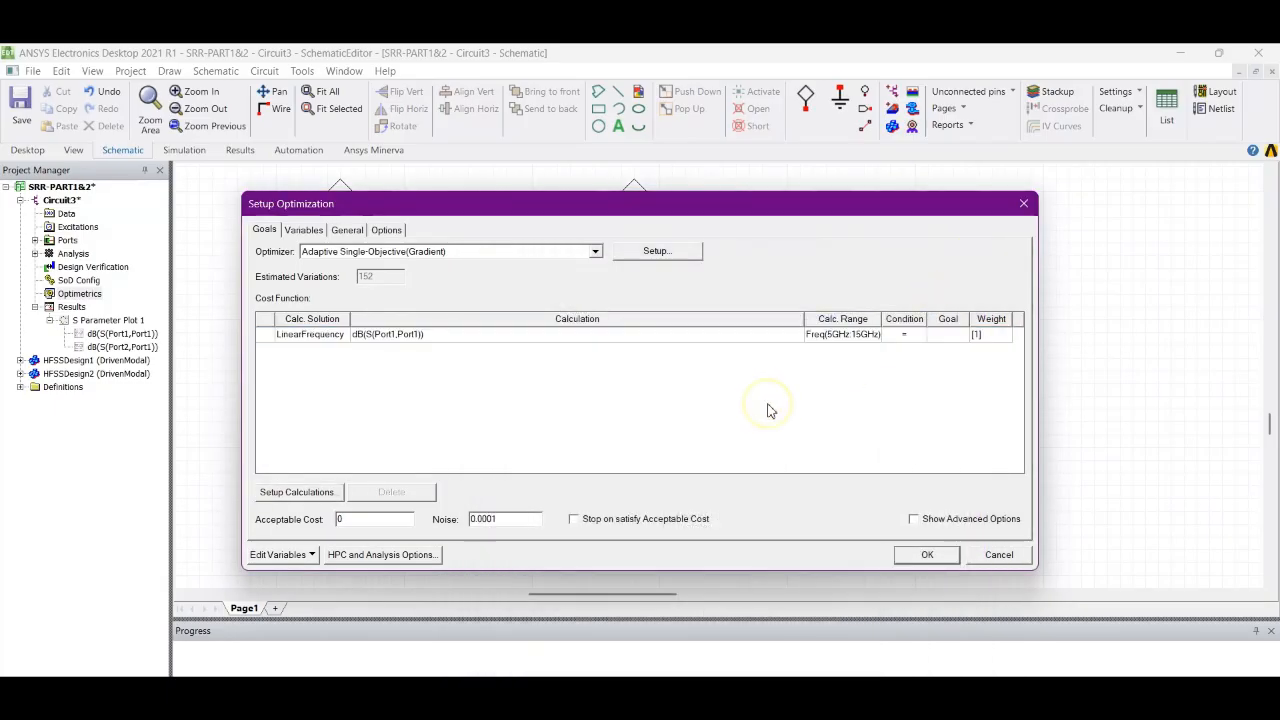
- Set the minimum of the calculation's frequency range to 10 GHz, keeping the maximum at 15 GHz
click(852, 343)
click(843, 358)
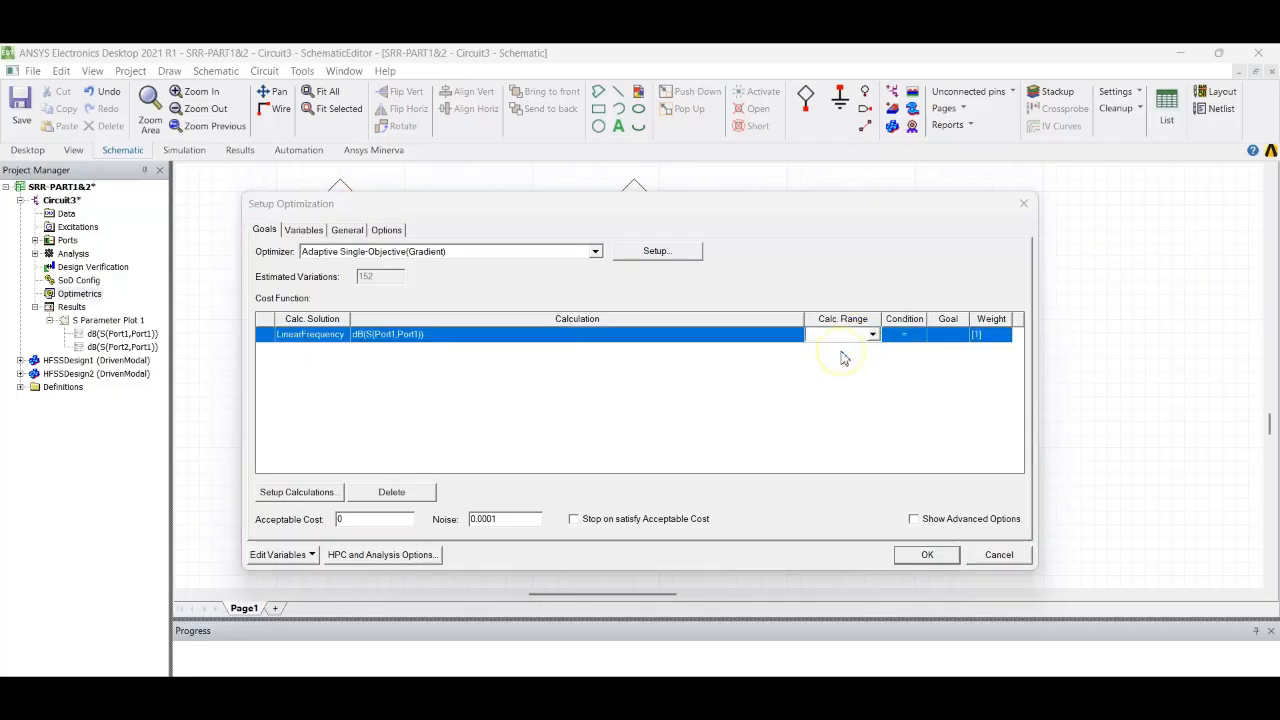
click(583, 338)
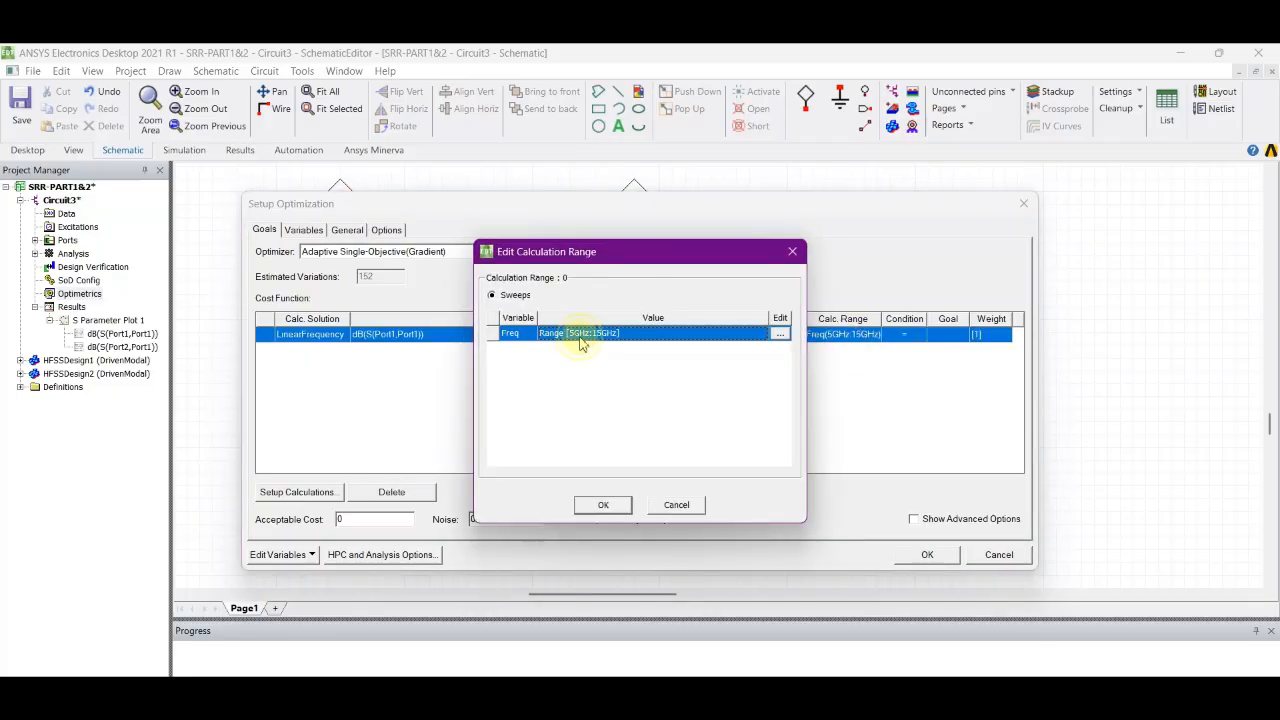
click(777, 335)
click(843, 397)
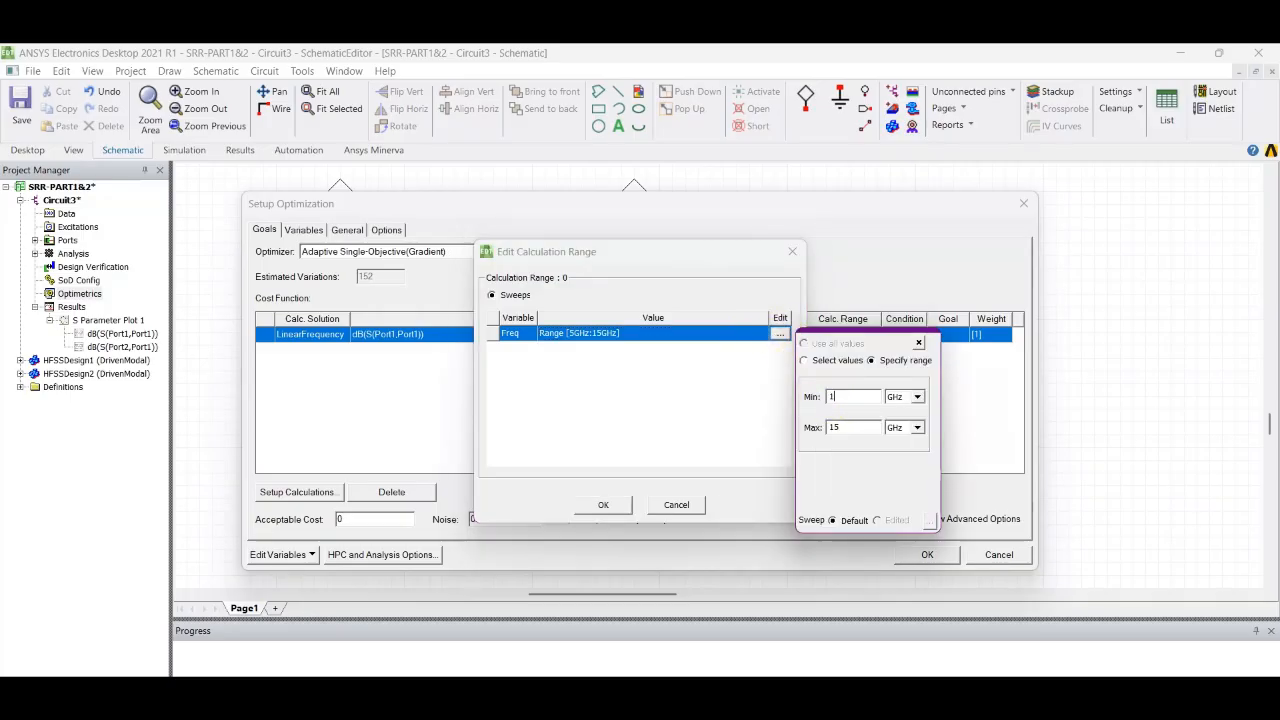
text(10)
click(829, 399)
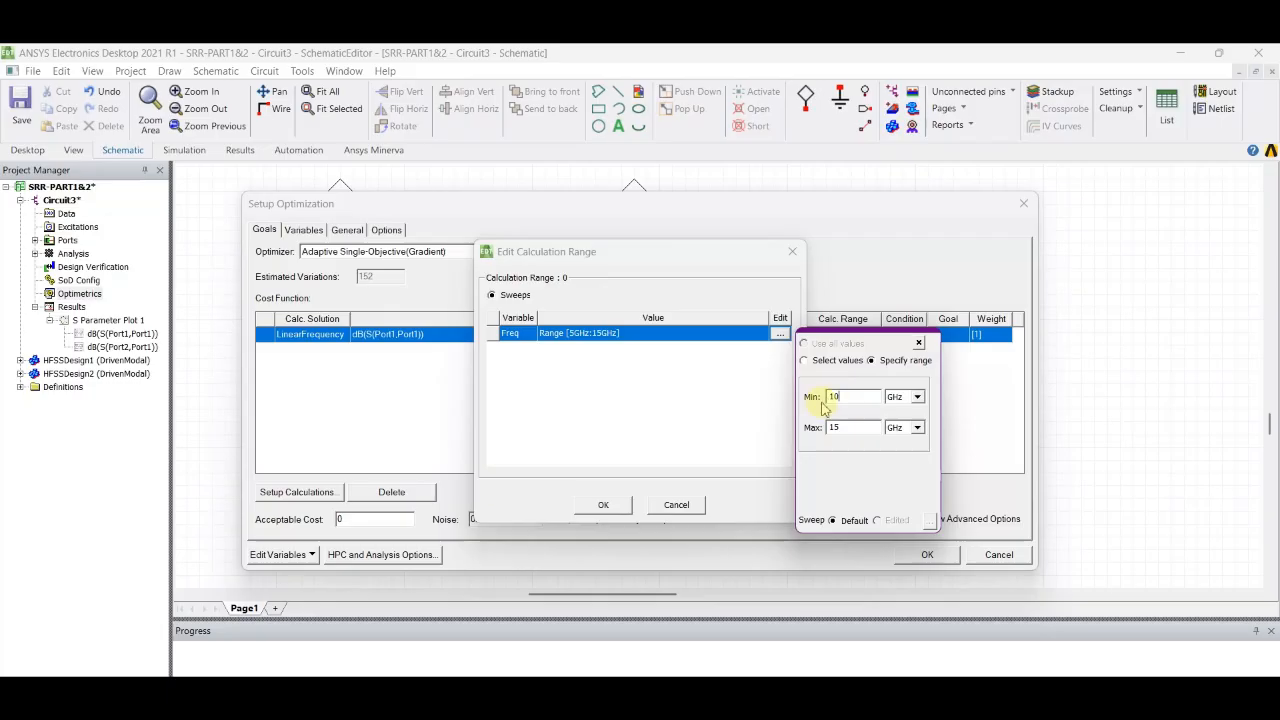
click(608, 505)
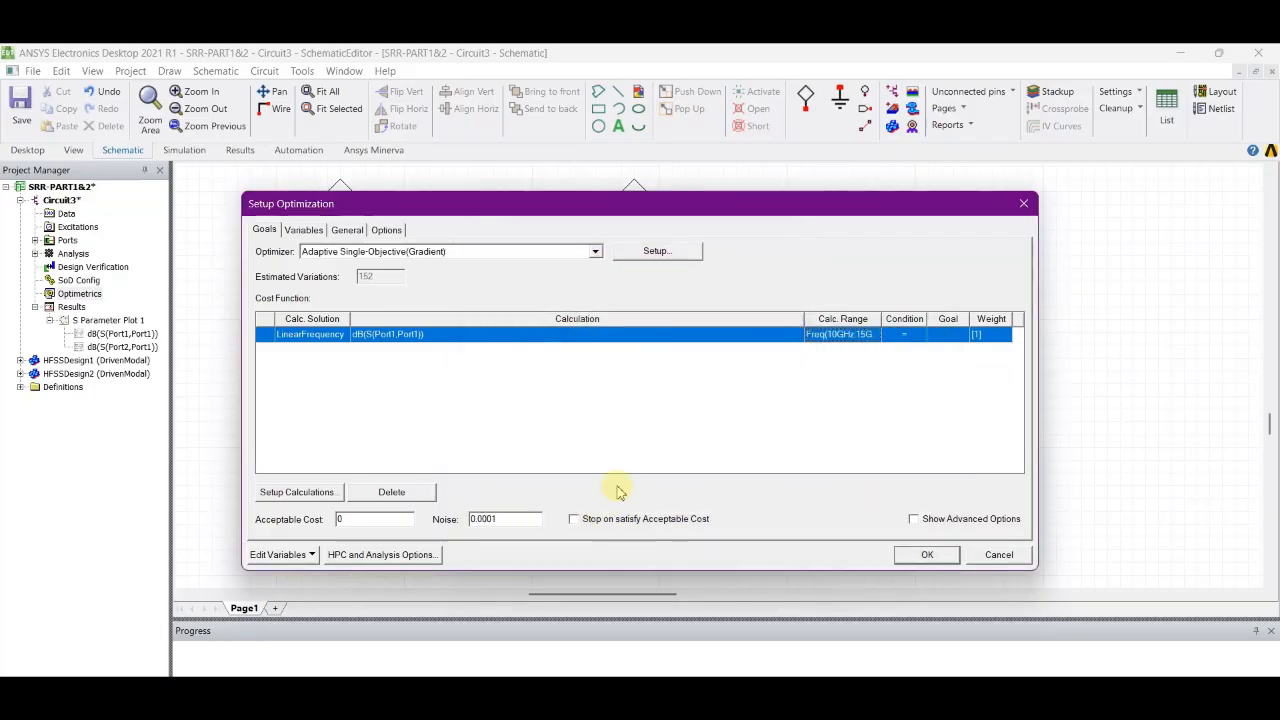
click(871, 337)
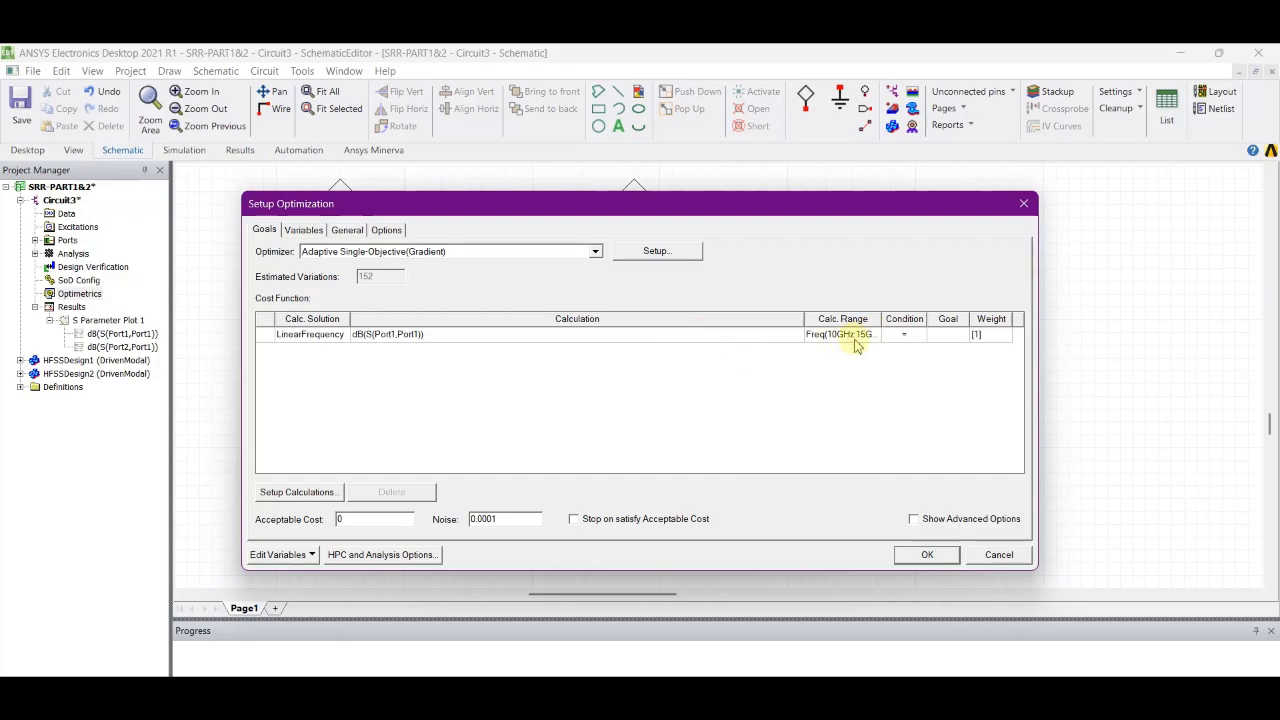
- Set the dB(S(Port1,Port1)) goal to <= with a numeric value of -10 and confirm the optimization setup
click(903, 337)
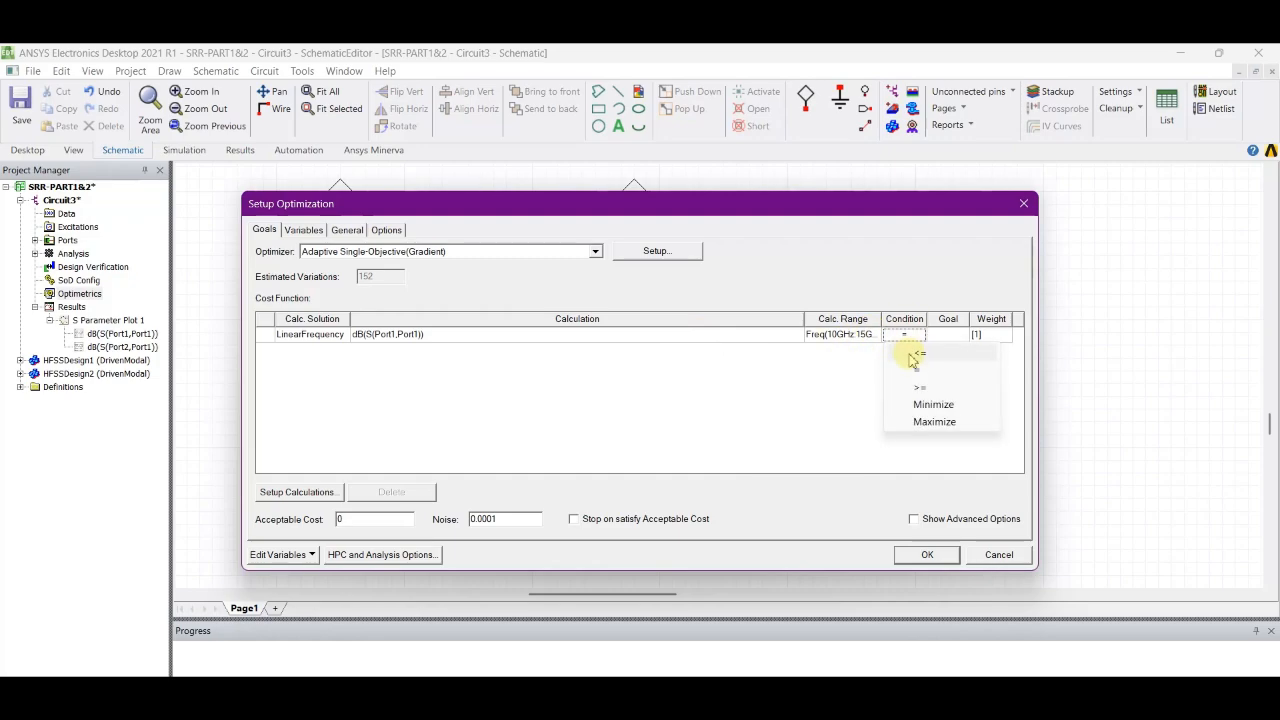
click(914, 353)
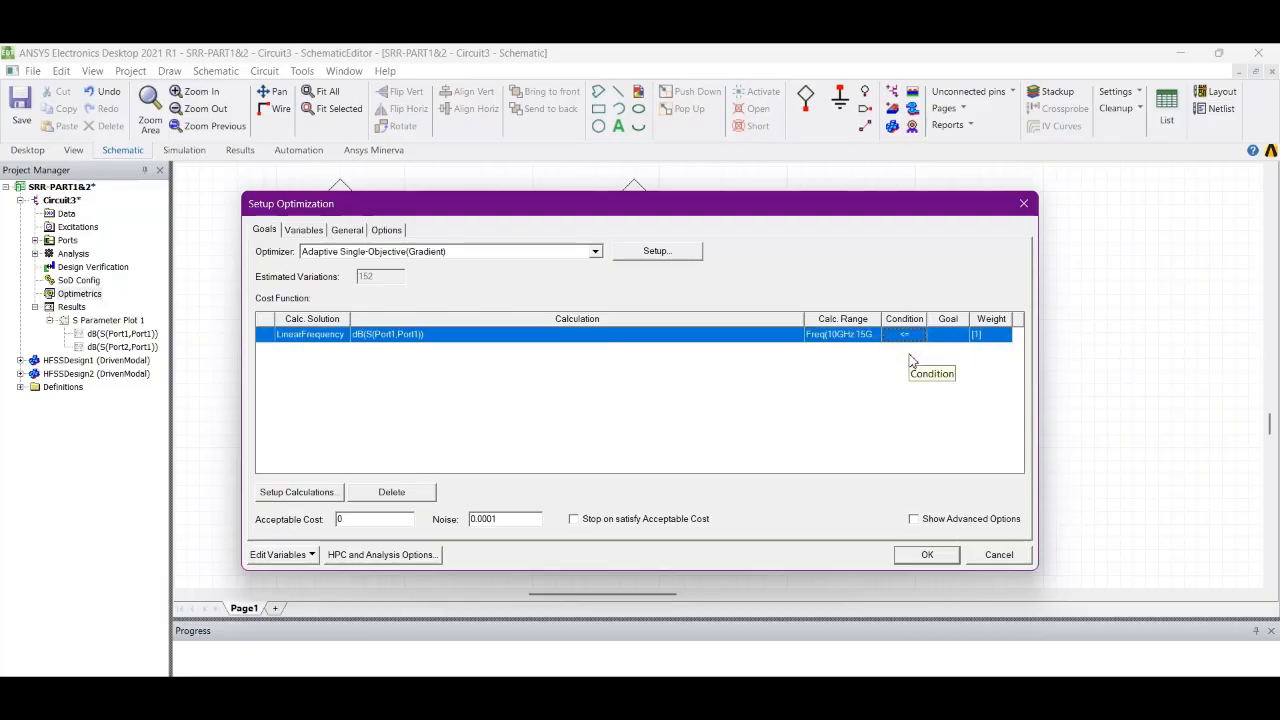
click(952, 337)
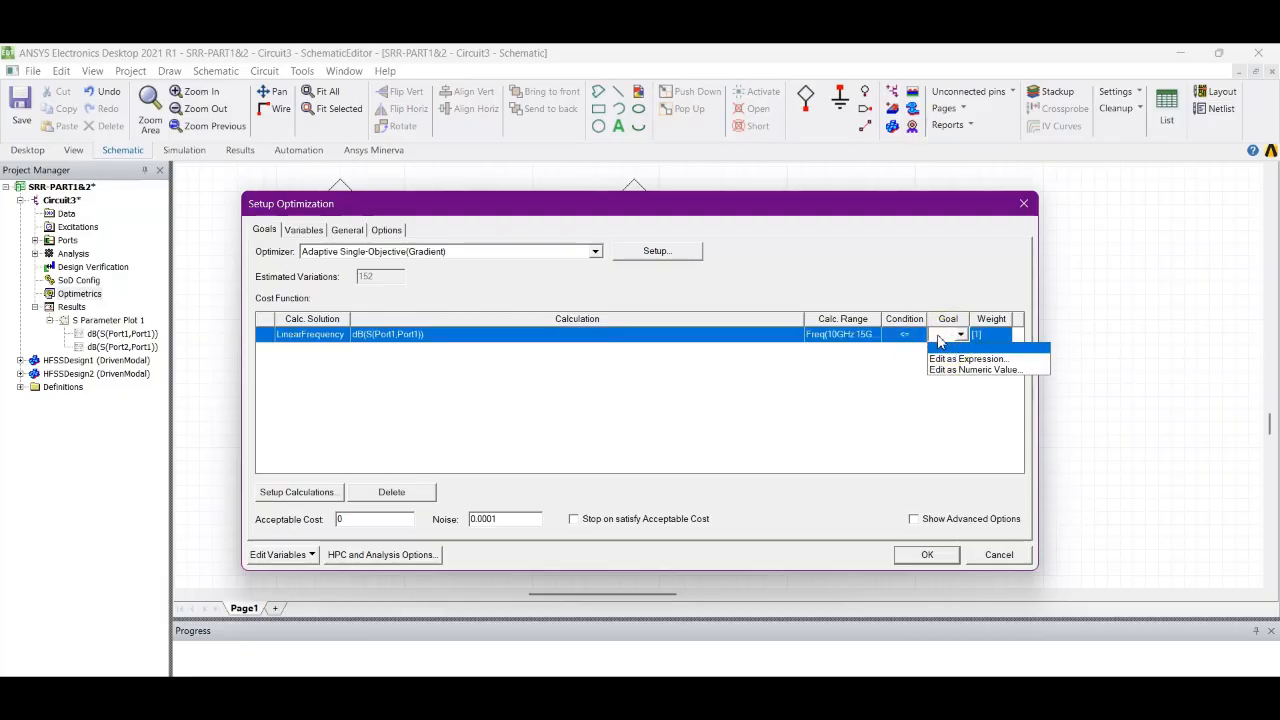
click(980, 370)
double_click(590, 362)
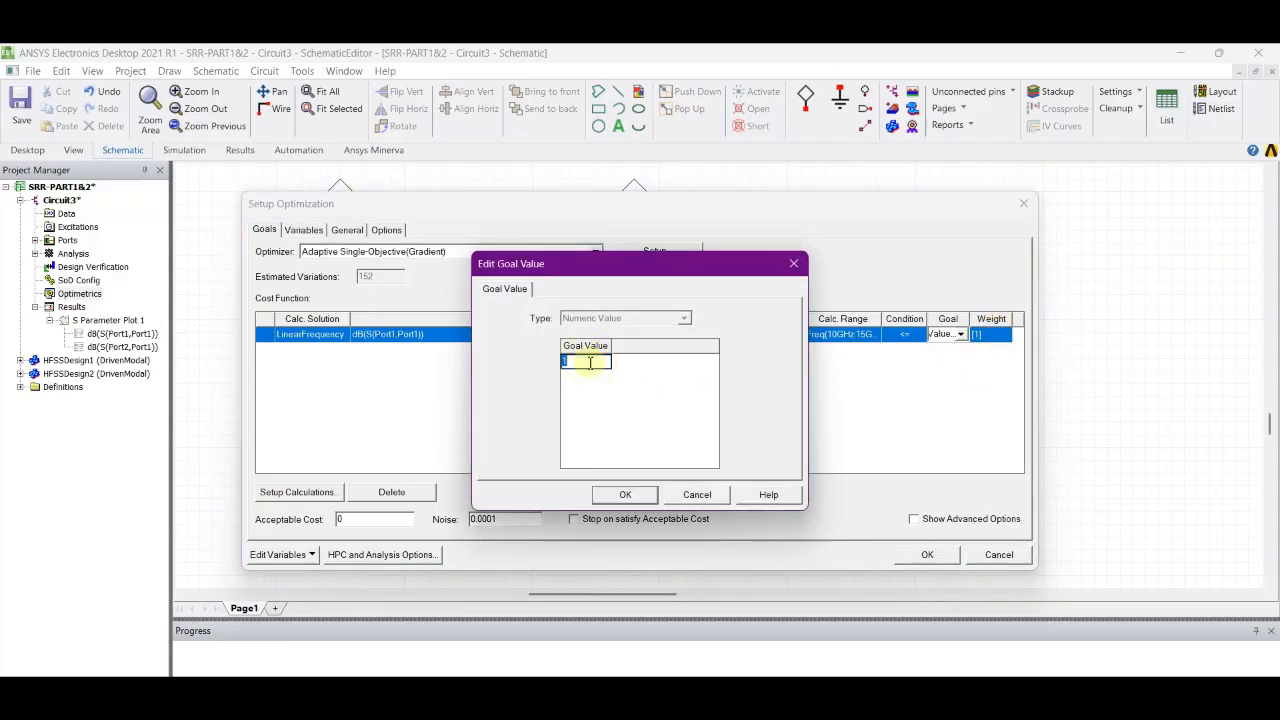
text(10)
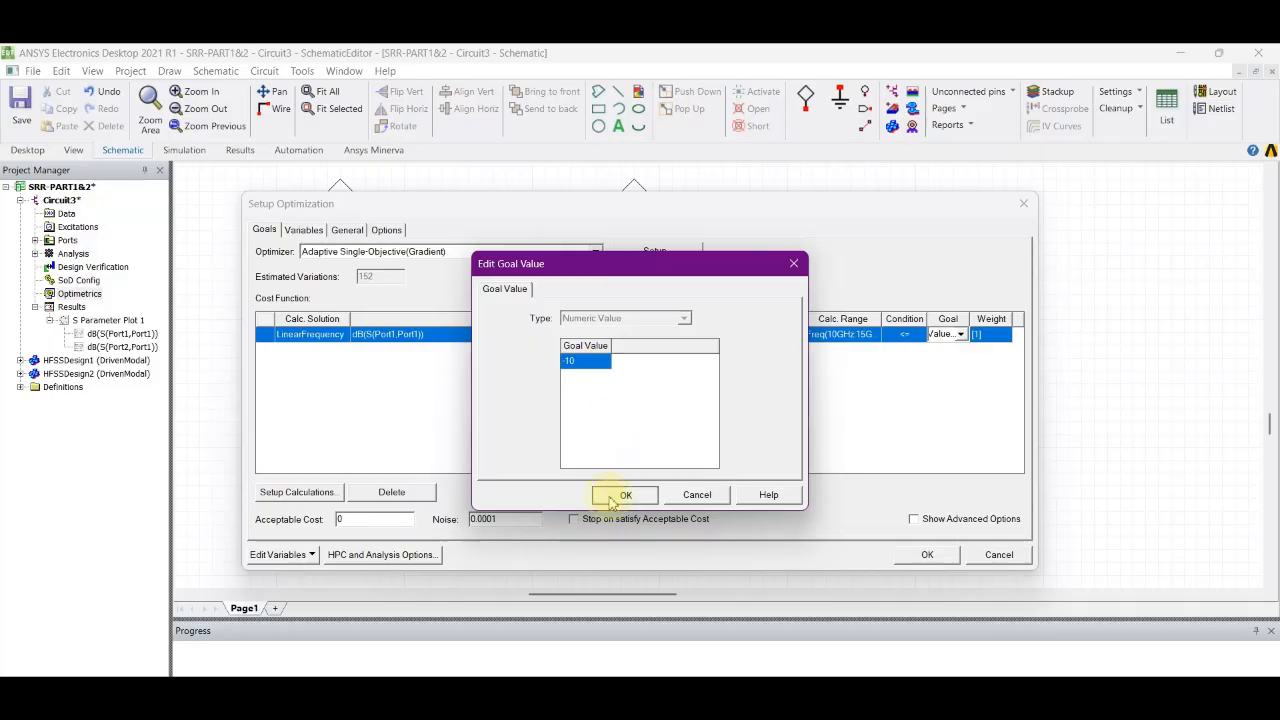
click(612, 494)
click(608, 437)
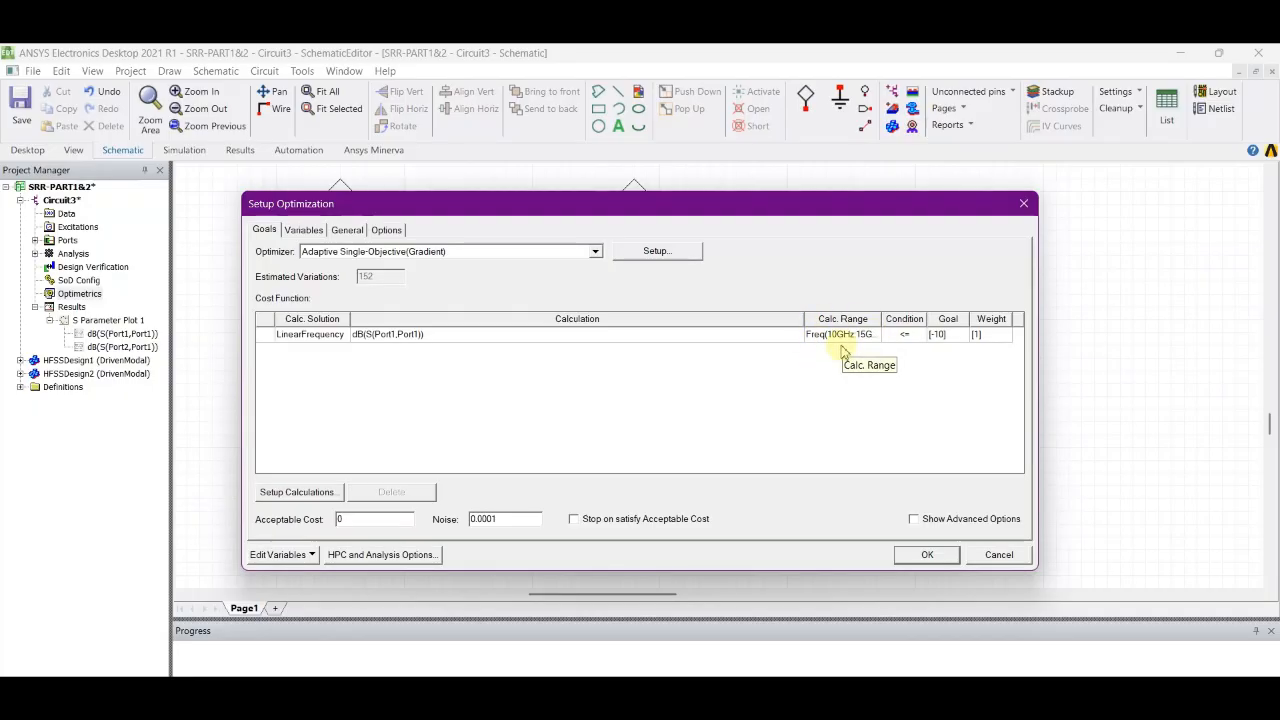
click(927, 555)
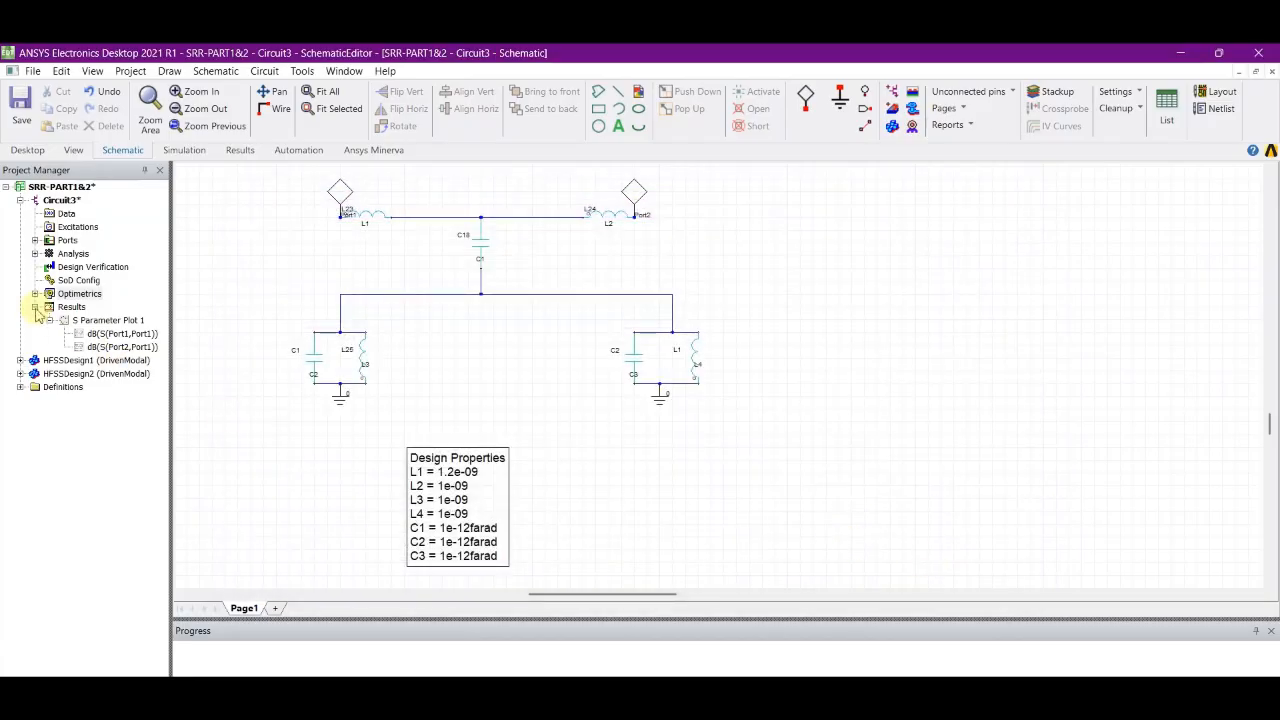
- Analyze all of Circuit3's Optimetrics setups and place S Parameter Plot 1 on the schematic page beside the circuit
double_click(40, 293)
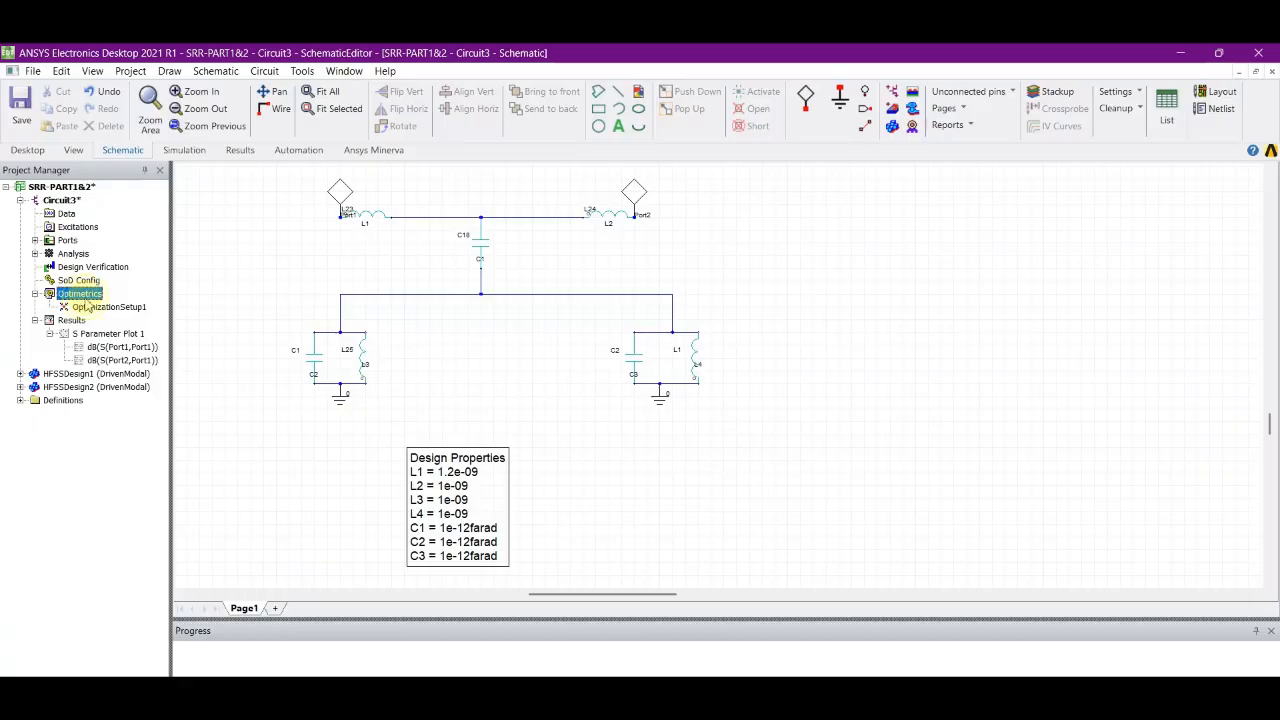
right_click(86, 296)
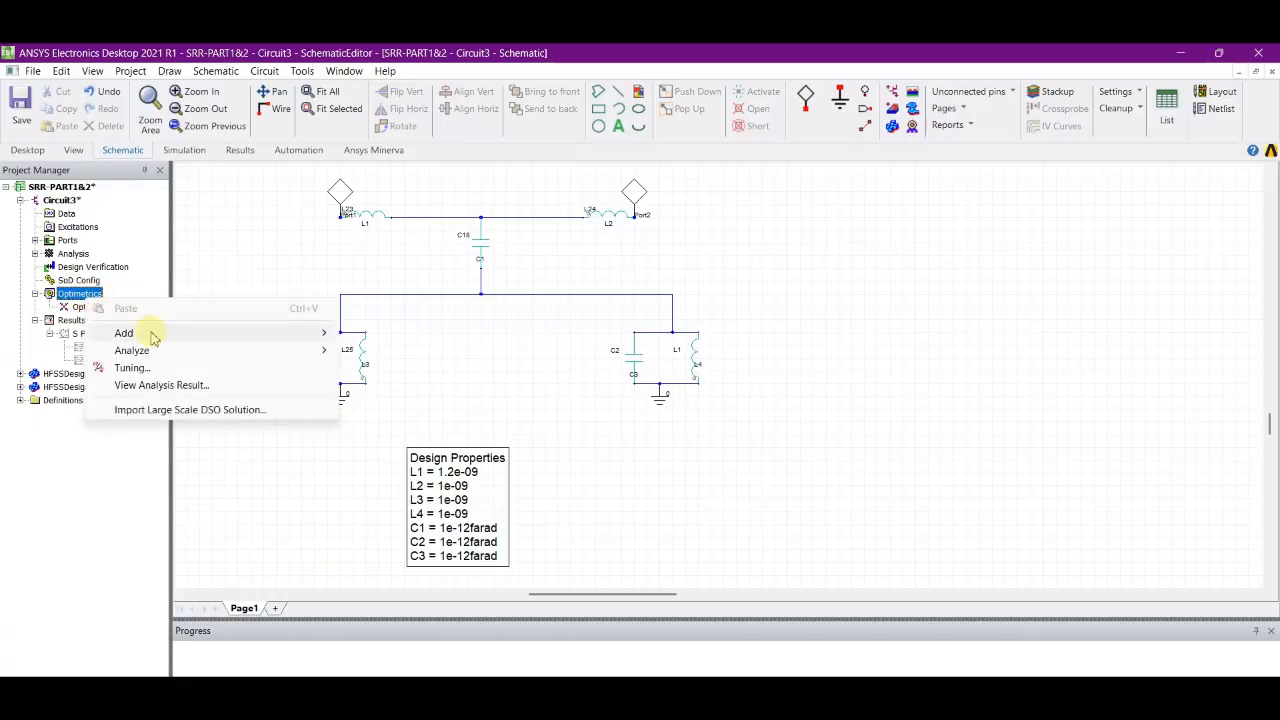
mouse_move(153, 340)
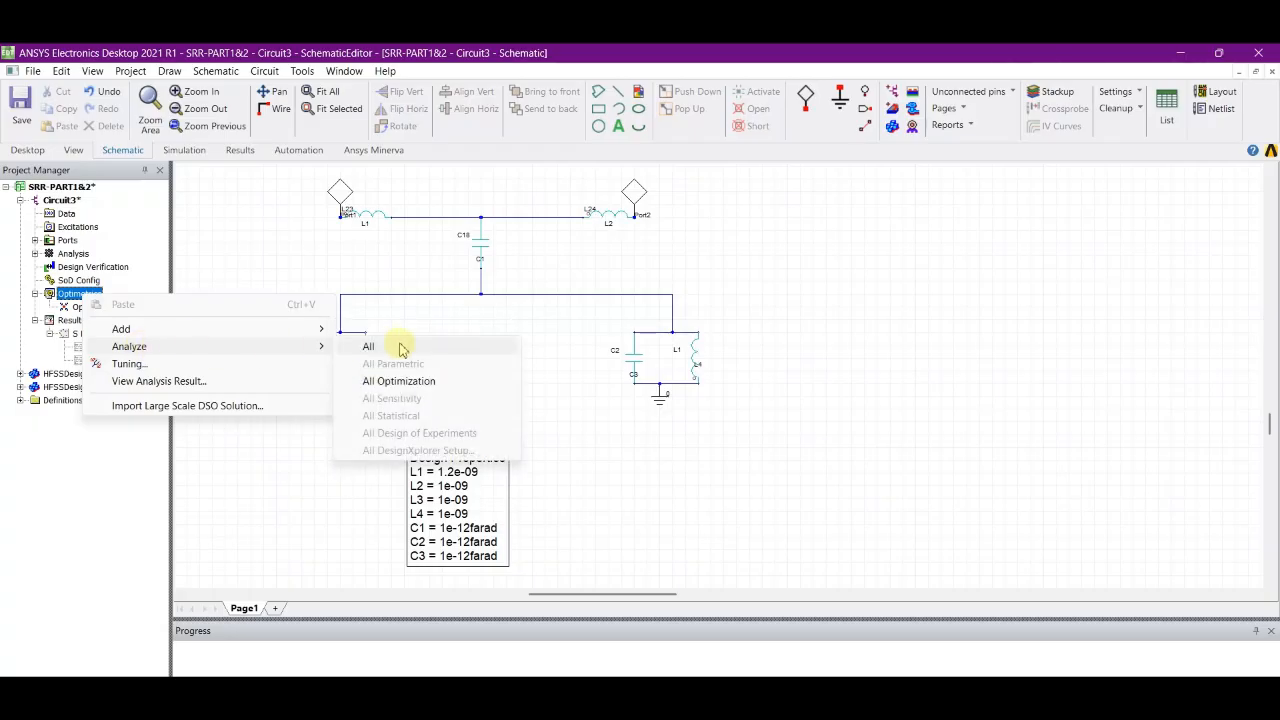
click(400, 349)
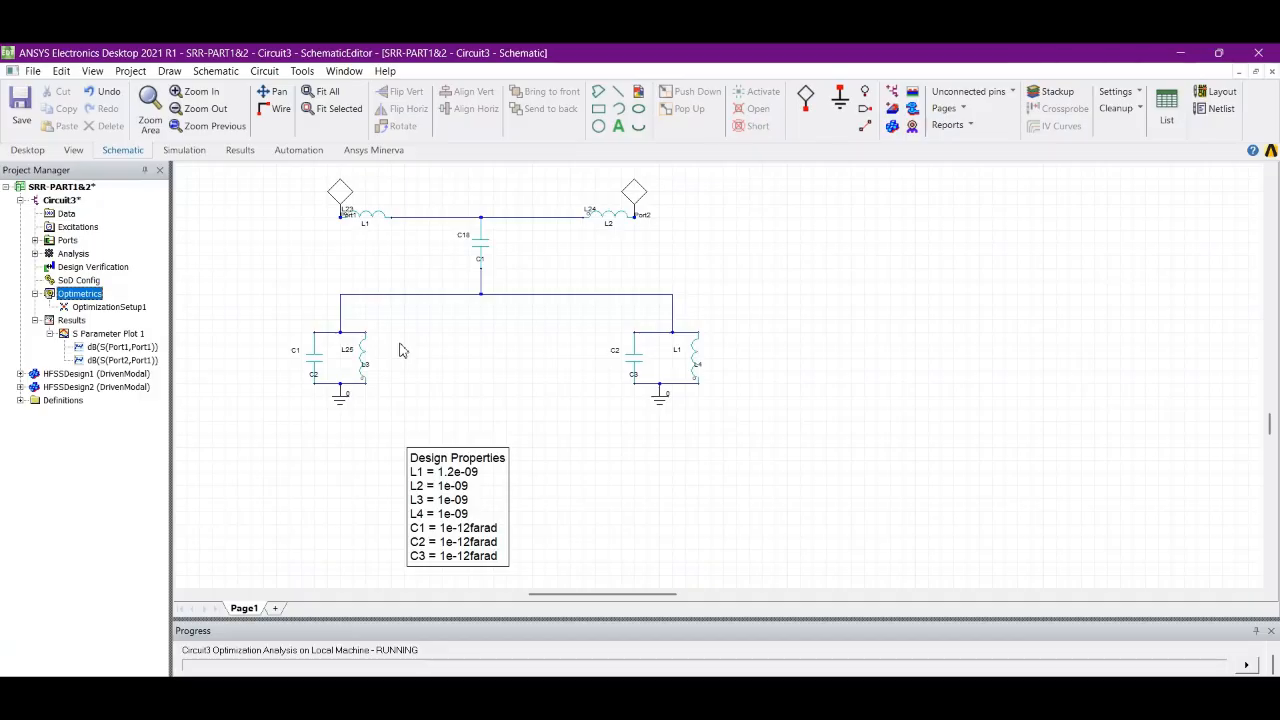
drag(88, 336, 964, 381)
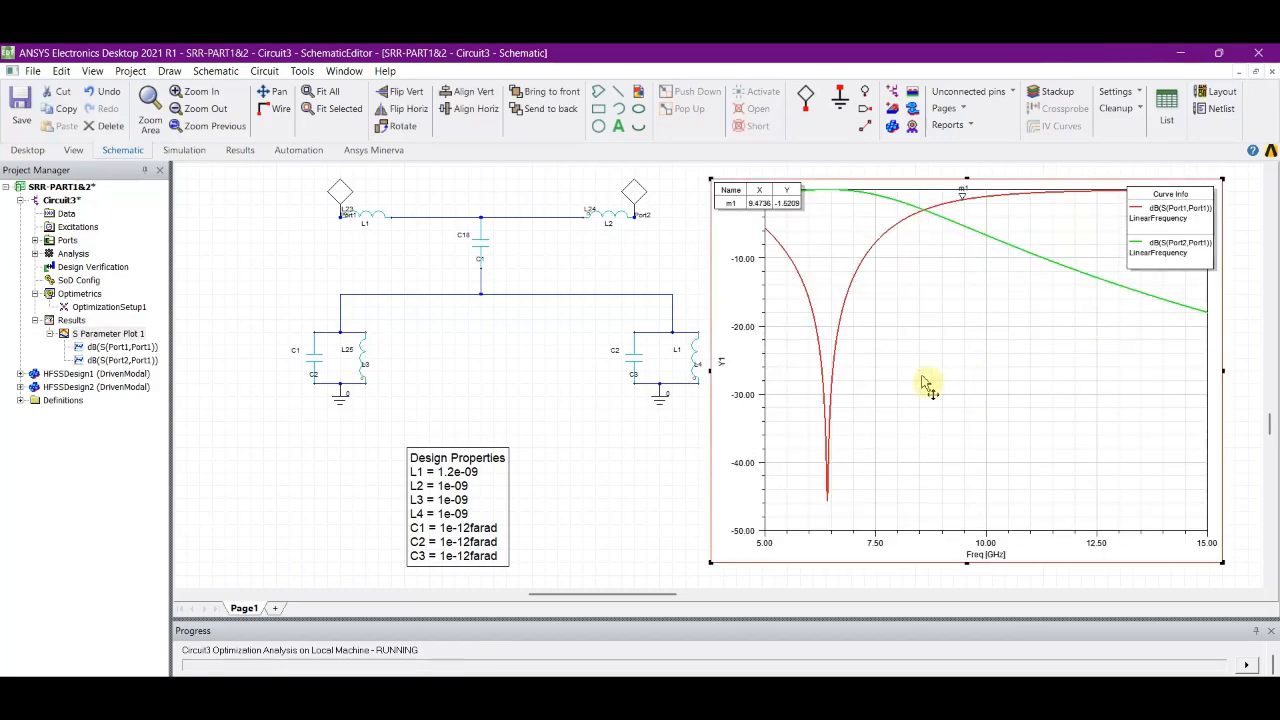